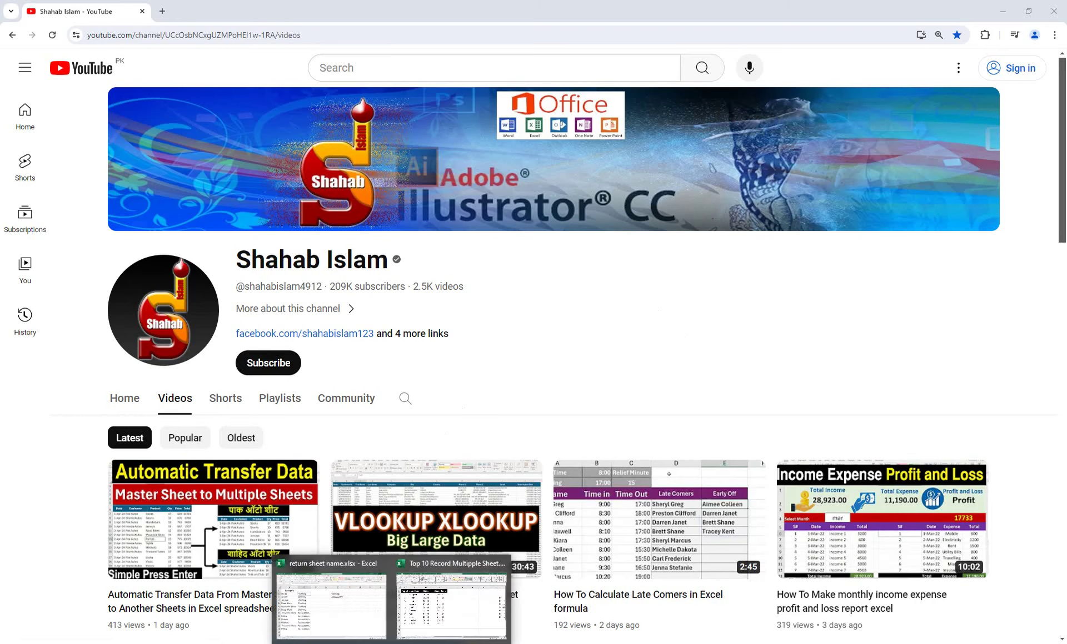
- Switch to the top-10 workbook's Log sheet and autofit column B so 'Person Name' shows fully
click(447, 581)
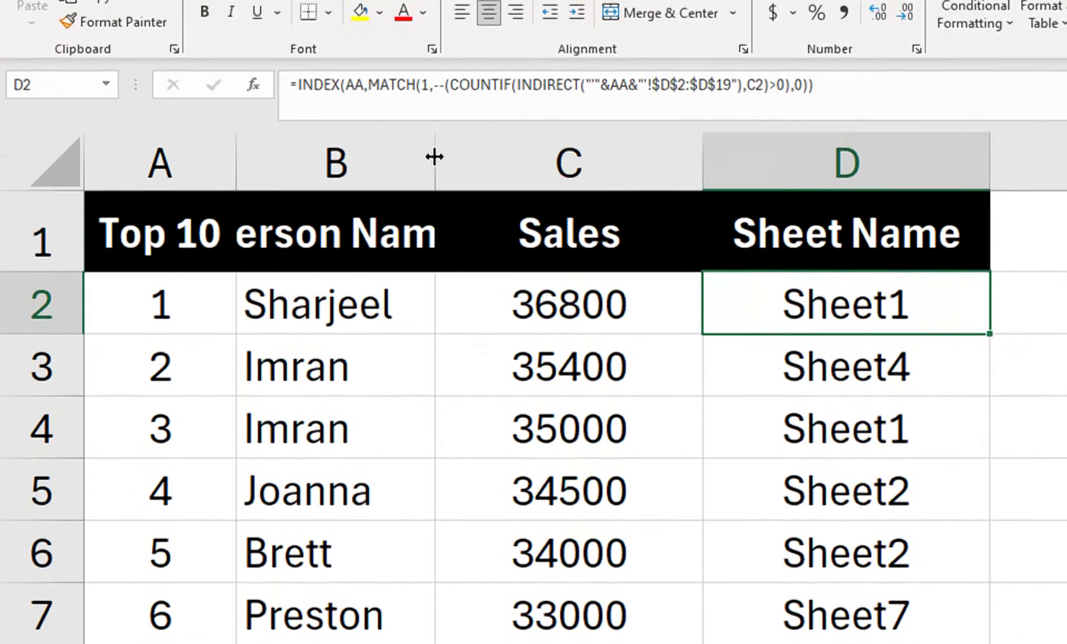
double_click(435, 65)
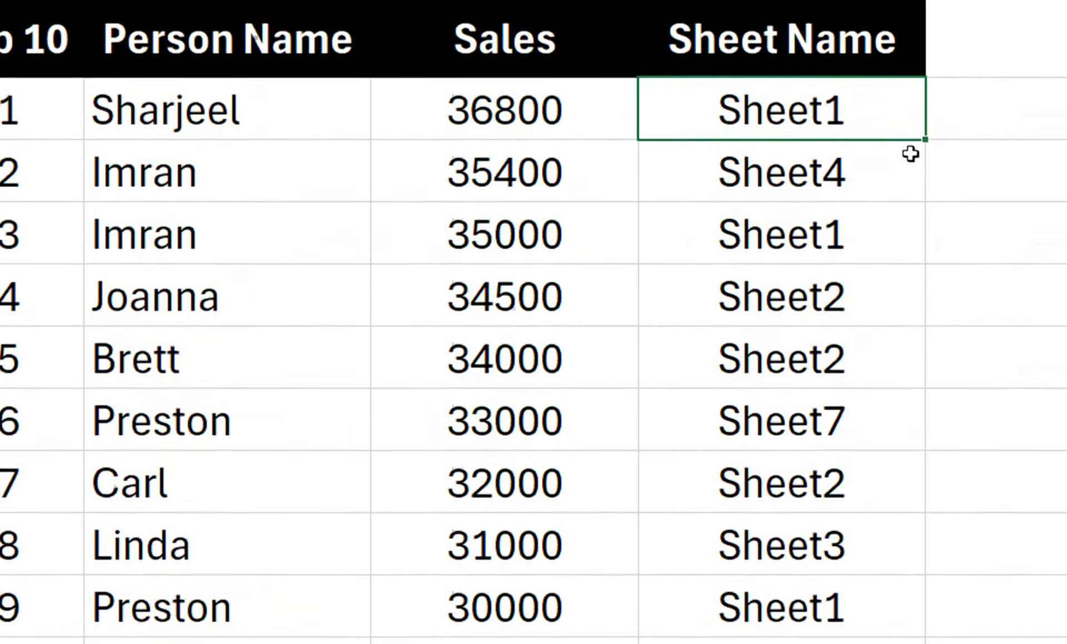
click(853, 162)
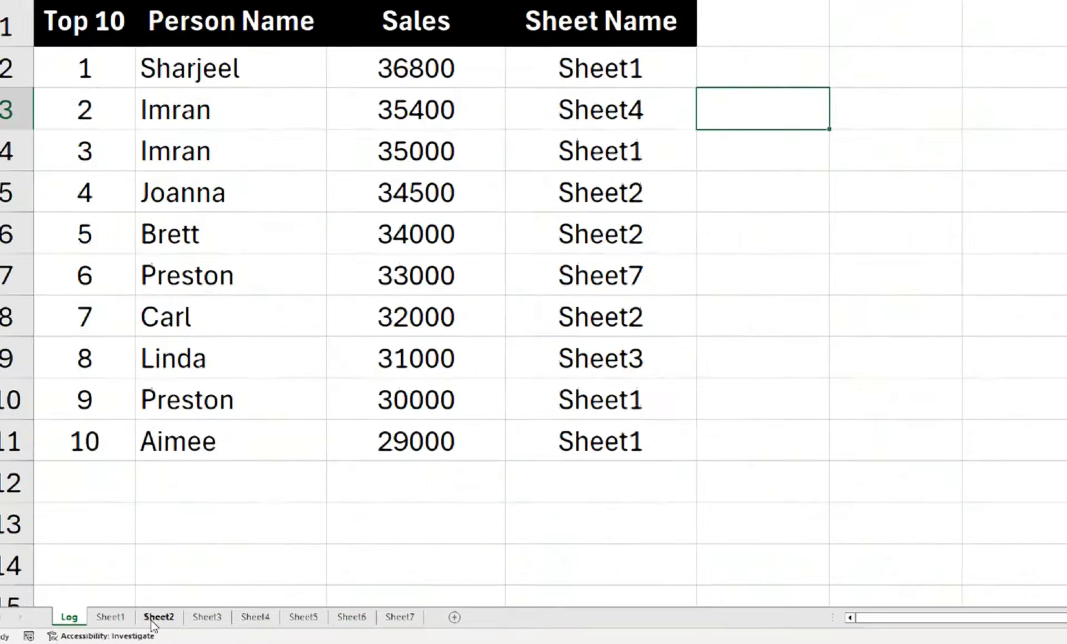
click(110, 617)
drag(171, 355, 205, 36)
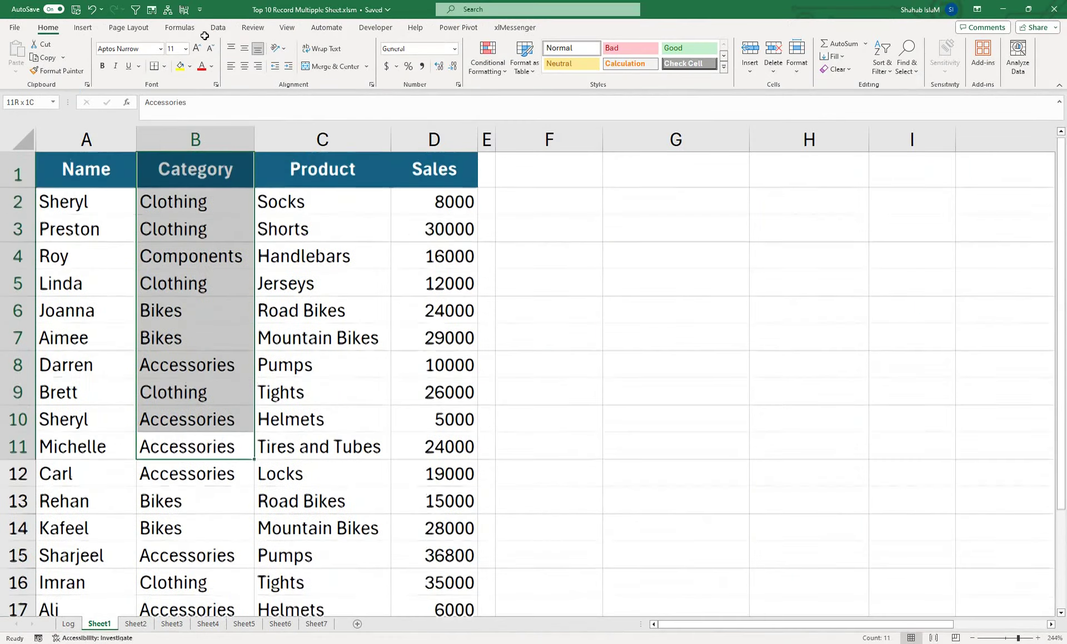
click(89, 220)
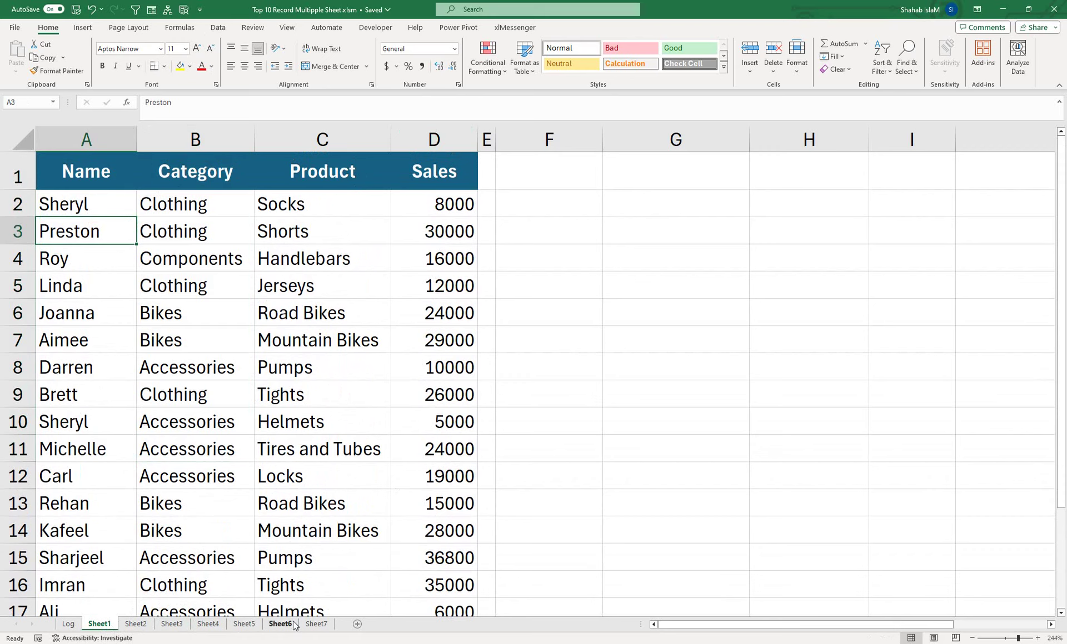
click(133, 626)
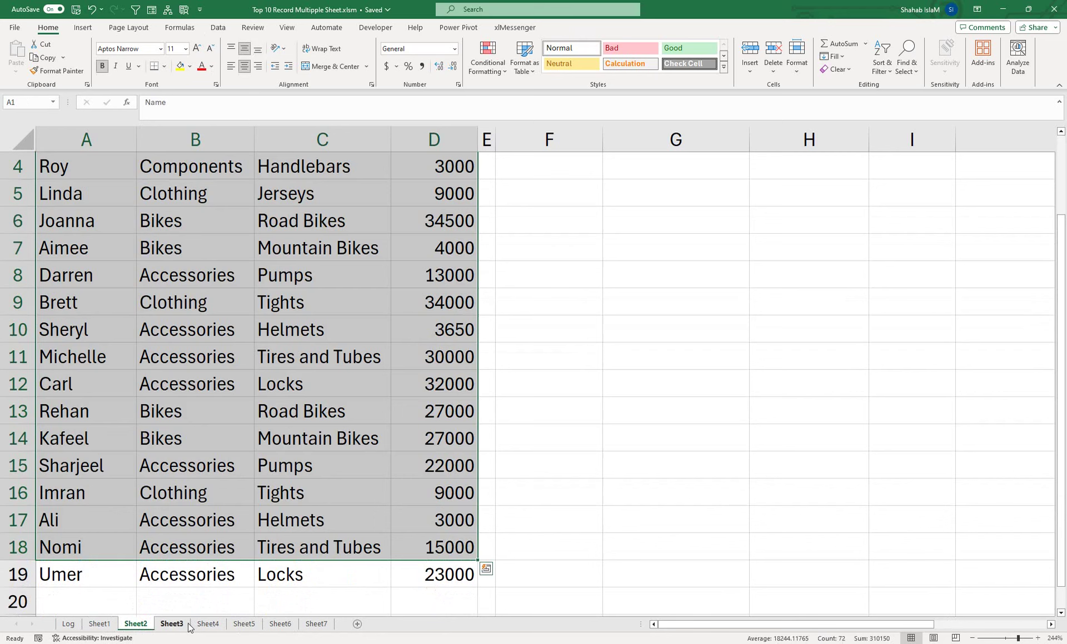
click(168, 494)
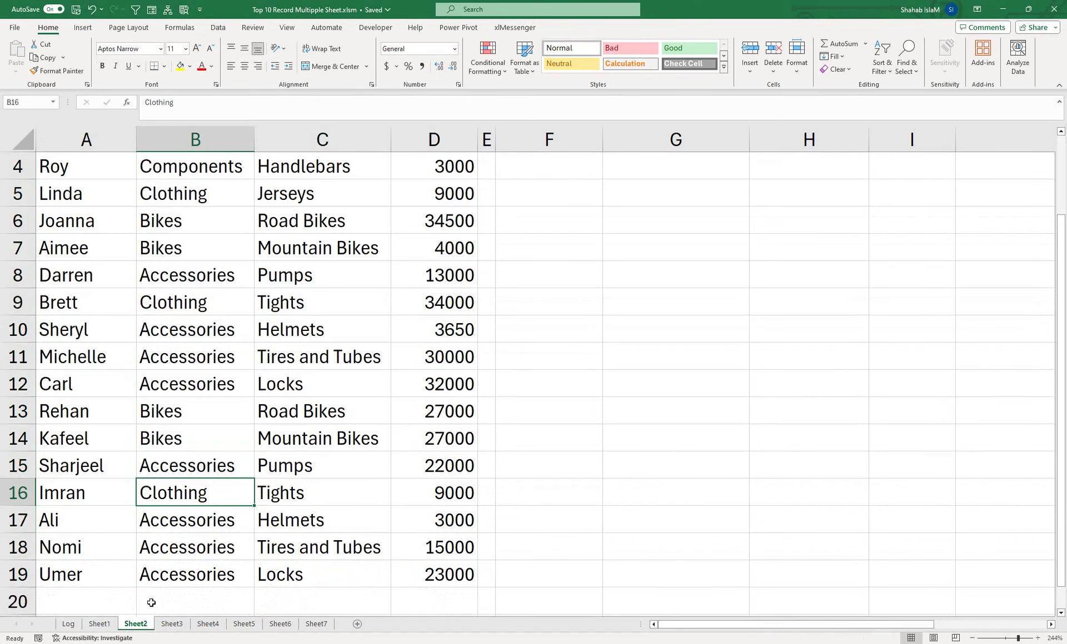
click(172, 624)
click(208, 623)
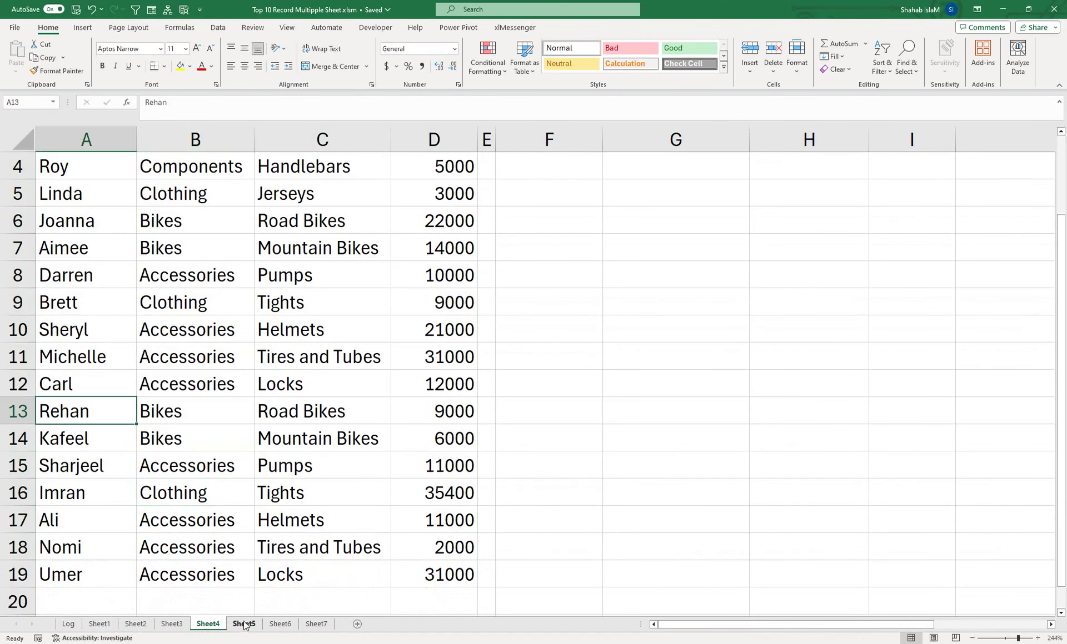
click(244, 624)
click(280, 624)
click(313, 624)
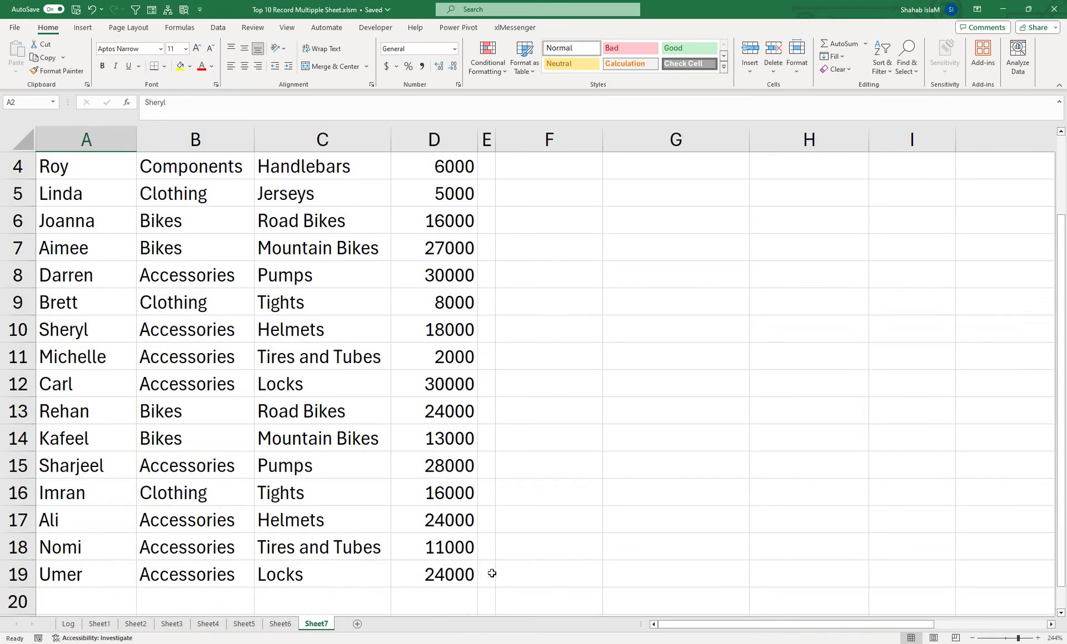
click(68, 624)
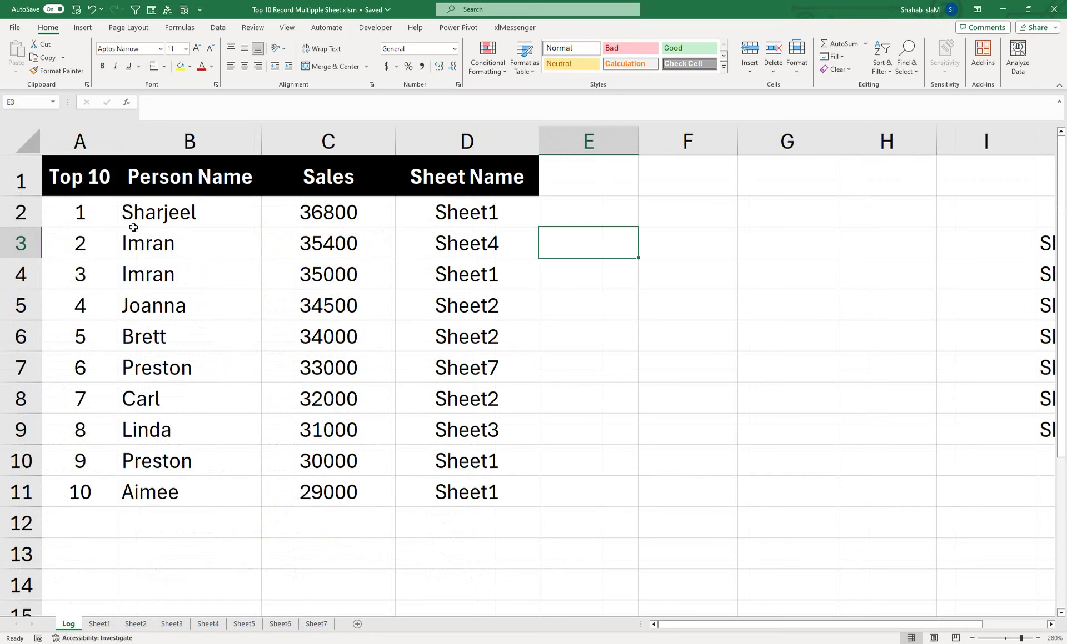
- Clear B2:D11 and refill the ranks in A2:A11 as a 1–10 series
drag(136, 212, 447, 479)
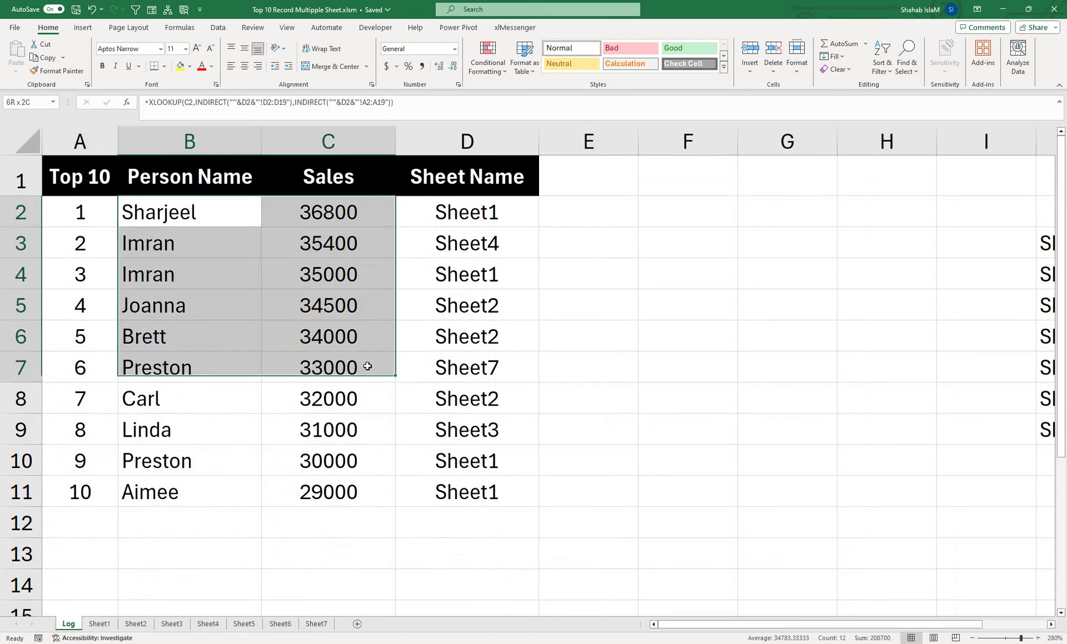
key(Delete)
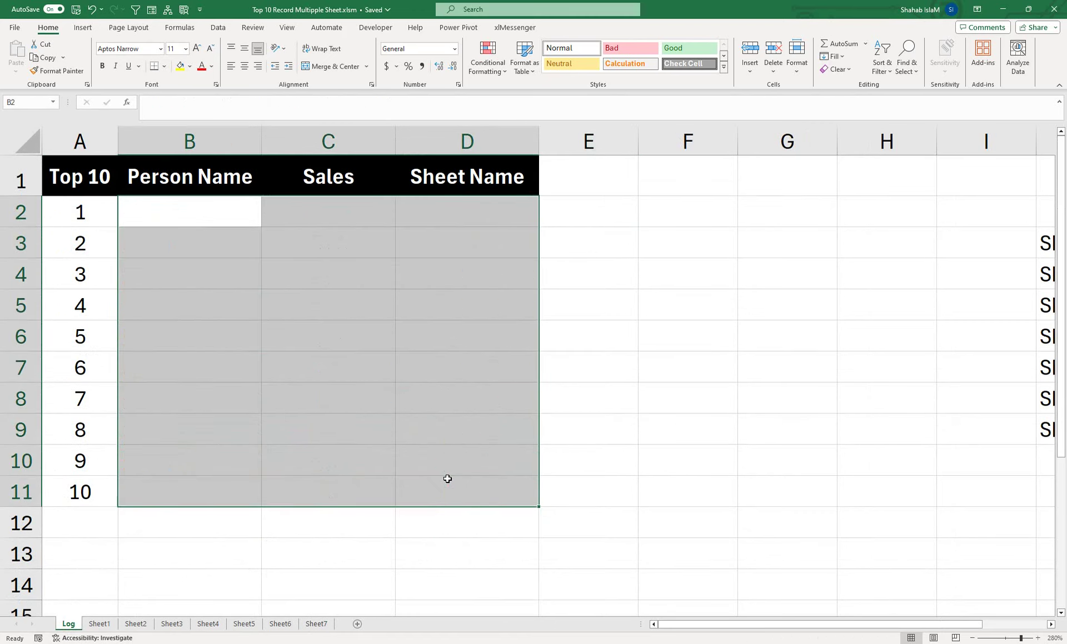
click(83, 211)
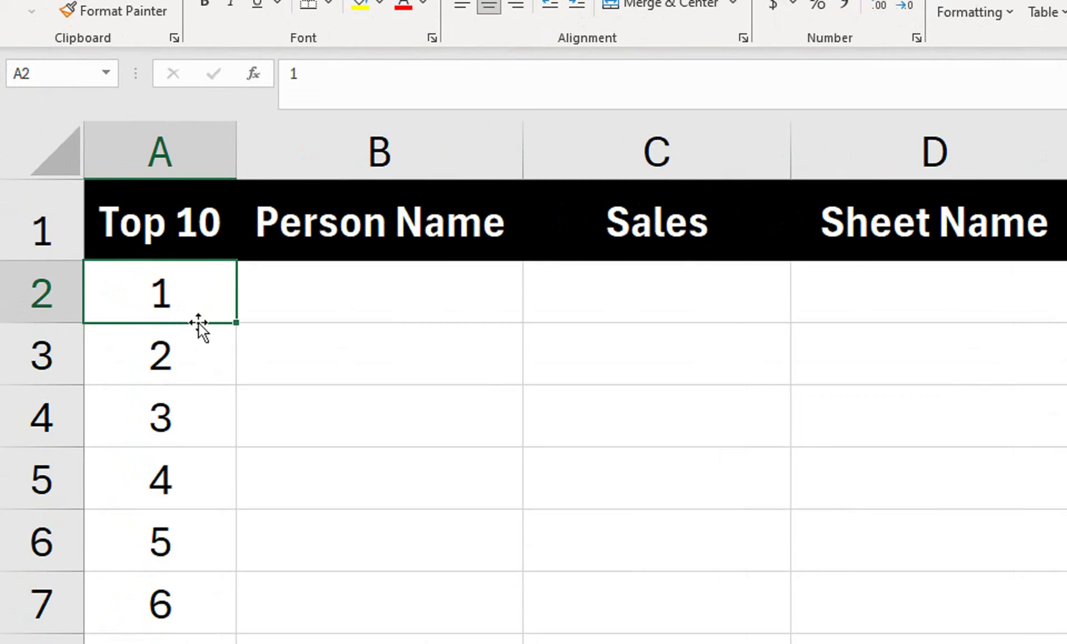
drag(118, 226, 123, 380)
drag(247, 595, 242, 485)
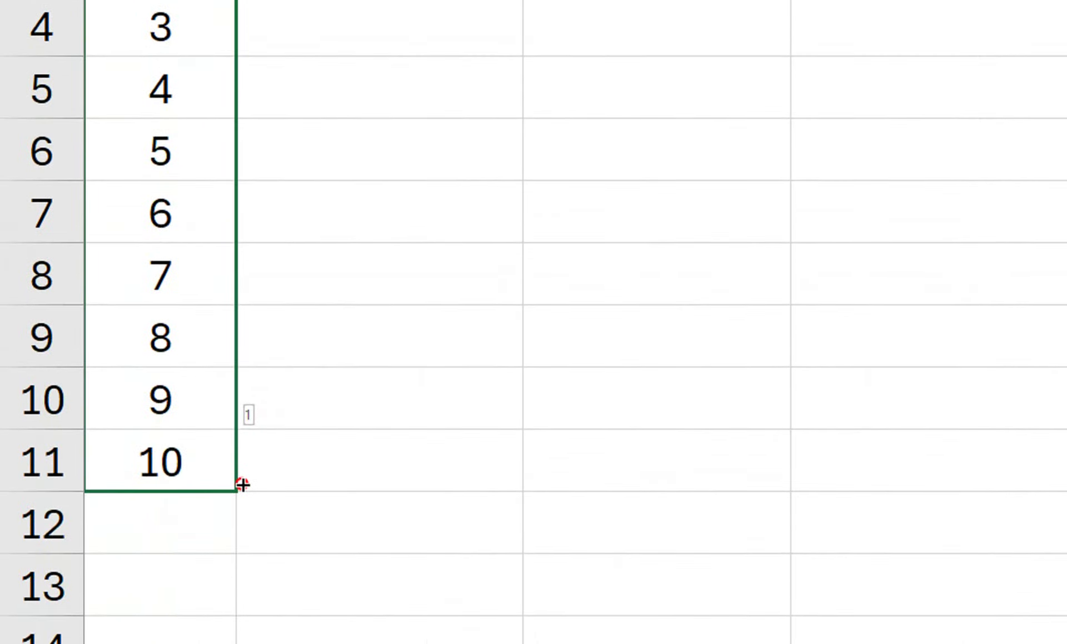
drag(242, 485, 243, 488)
click(262, 482)
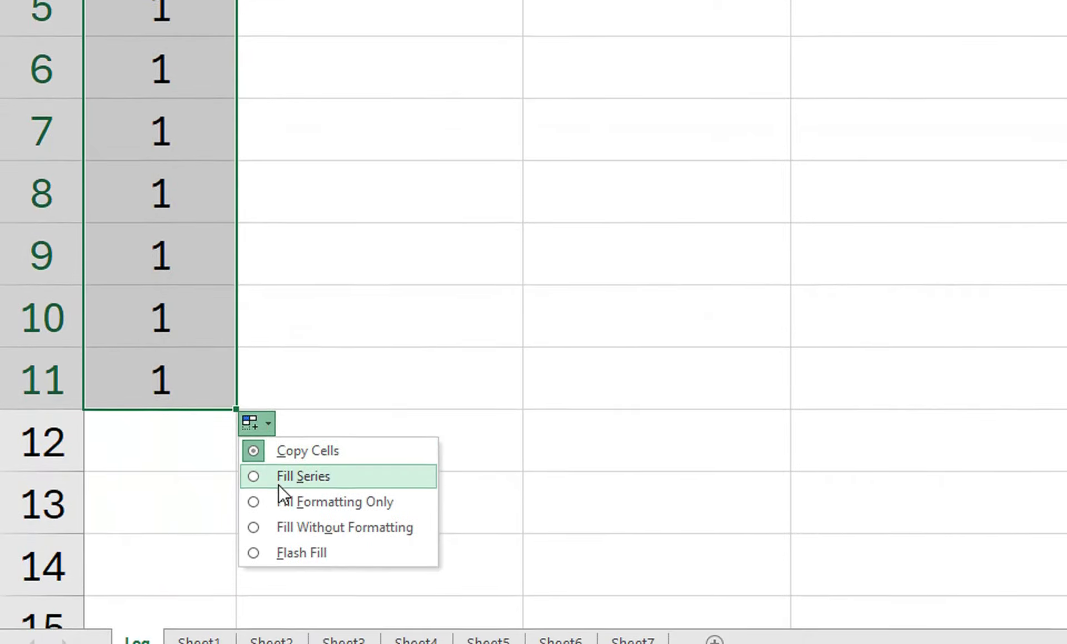
click(278, 484)
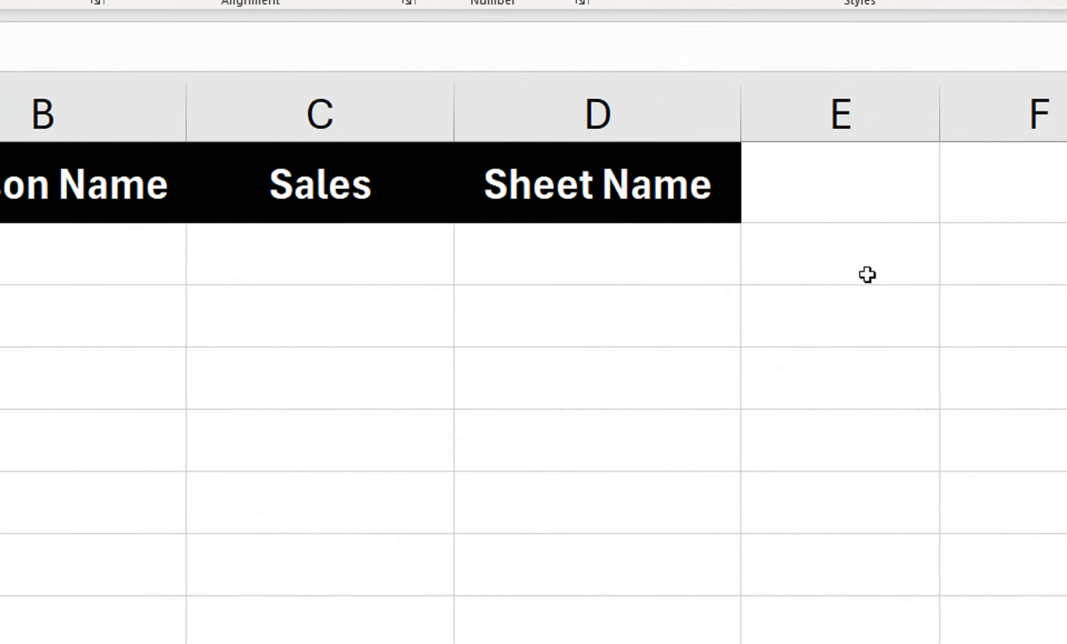
- Start a formula in E2 reading =UNIQUE(VSTACK( using the function suggestions
click(829, 274)
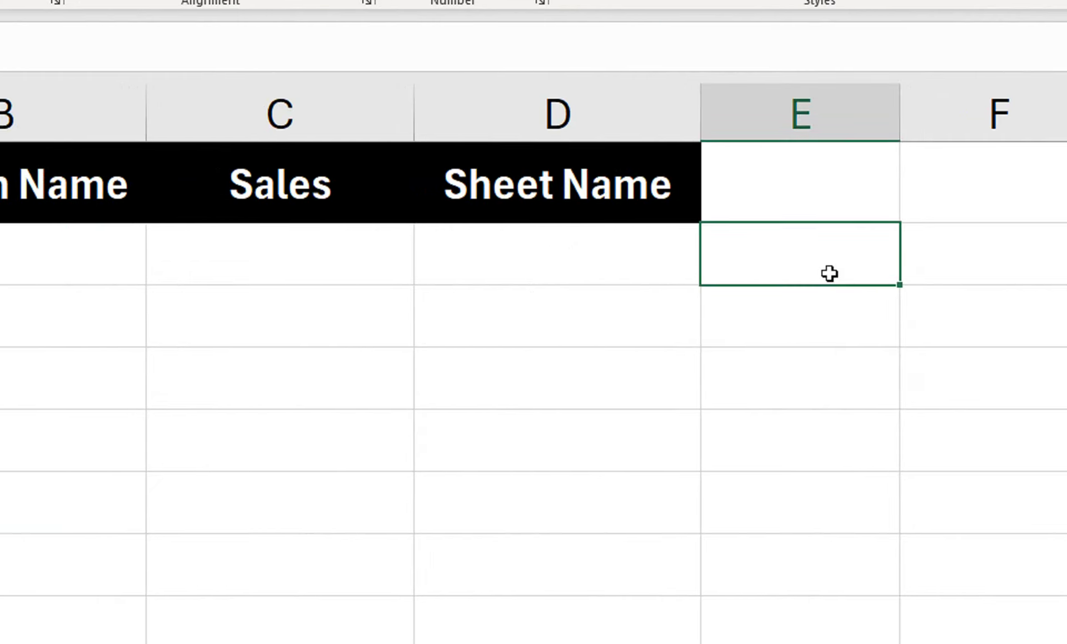
text(=)
text(u)
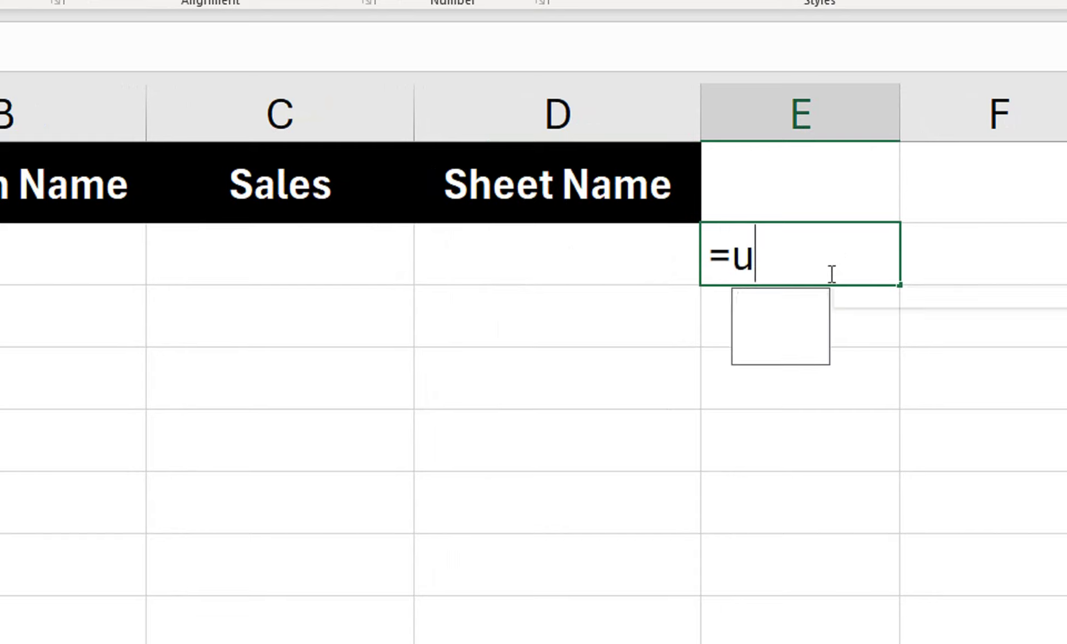
text(n)
key(Down)
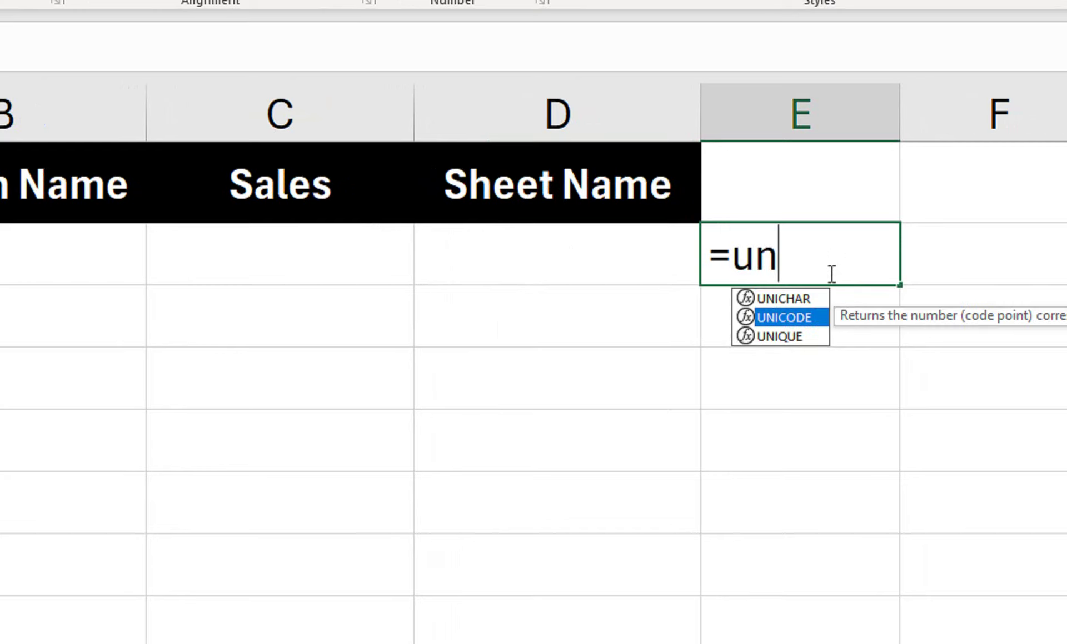
key(Down)
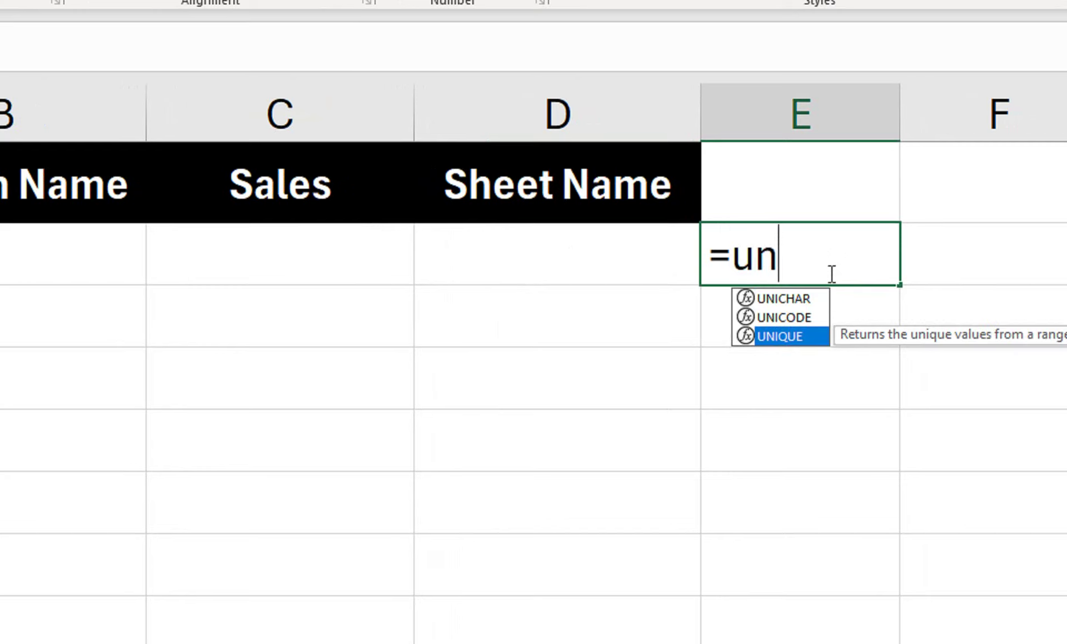
key(Tab)
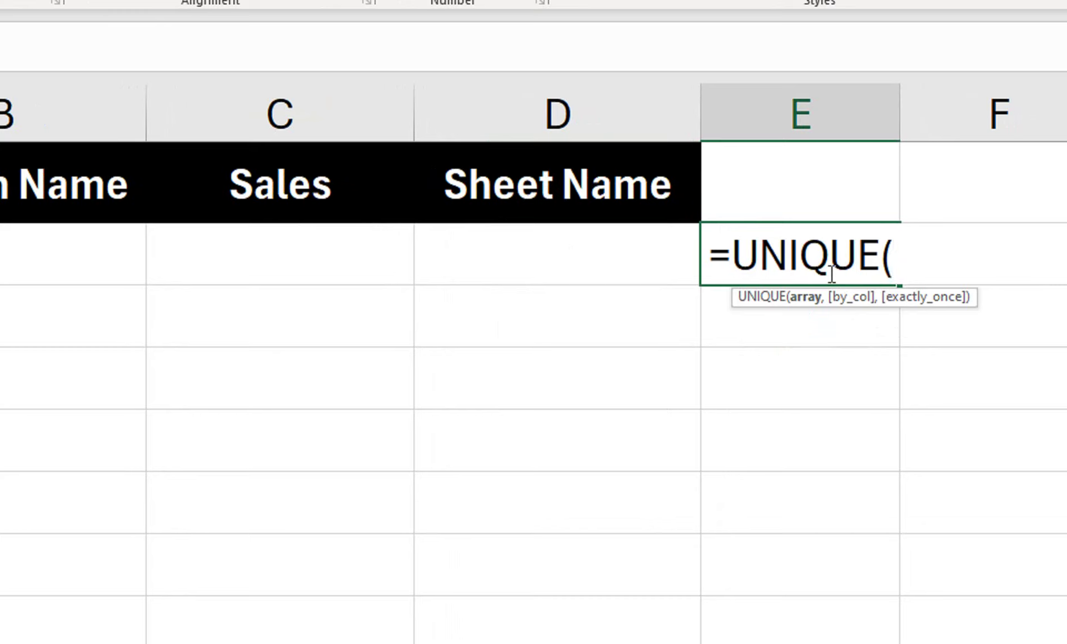
text(vs)
key(Tab)
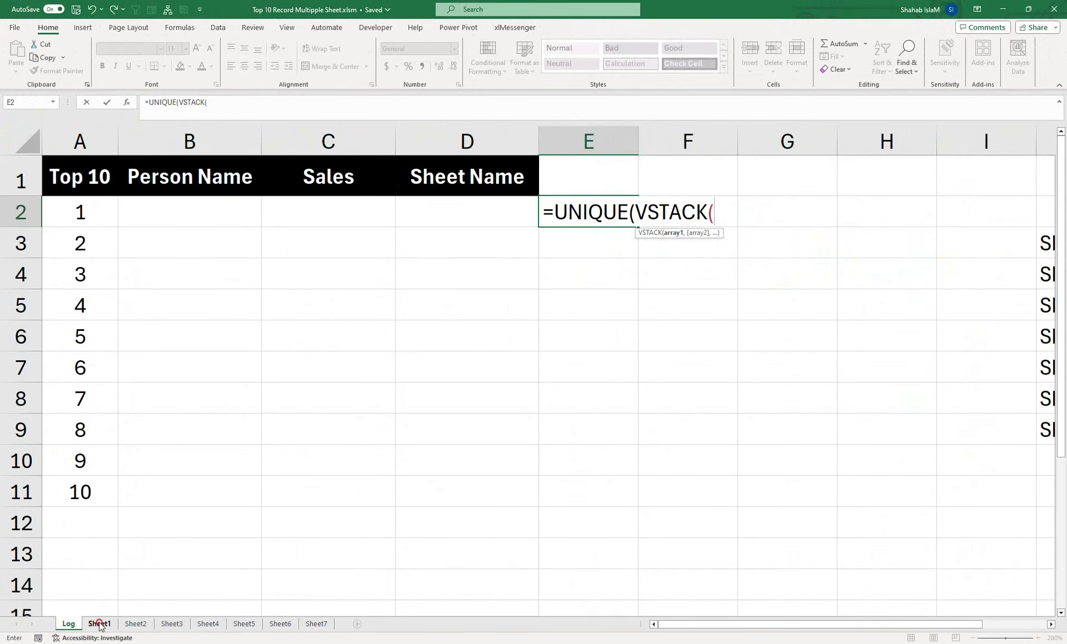
- Add Sheet1!$D$2:$D$19 as VSTACK's first argument with a trailing comma, and copy that reference
click(99, 624)
click(441, 206)
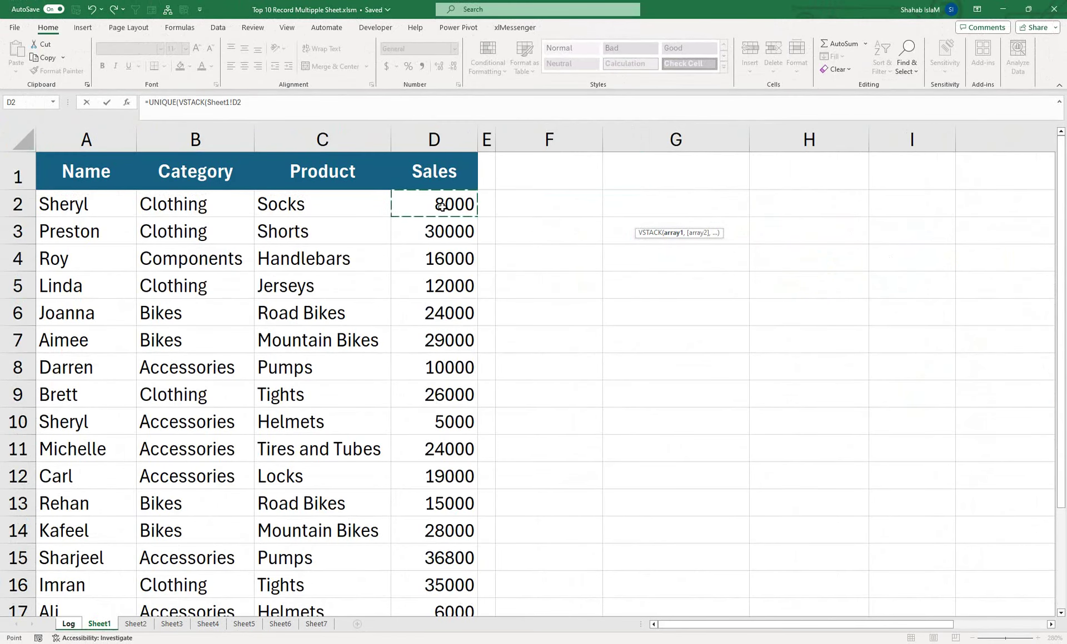
key(ctrl+shift+Down)
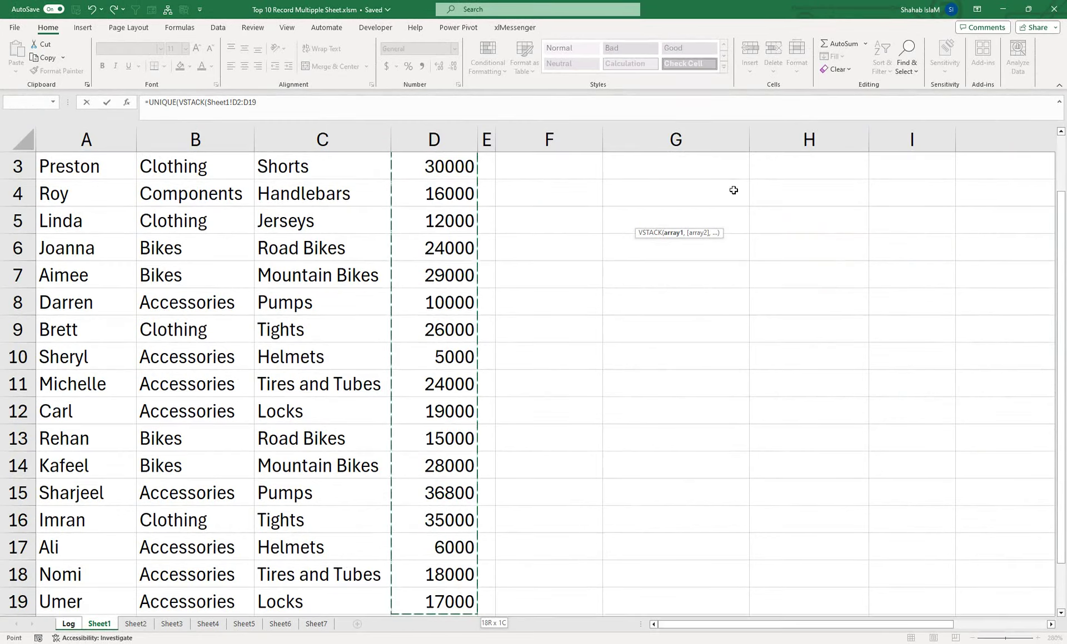
drag(1062, 278, 1063, 261)
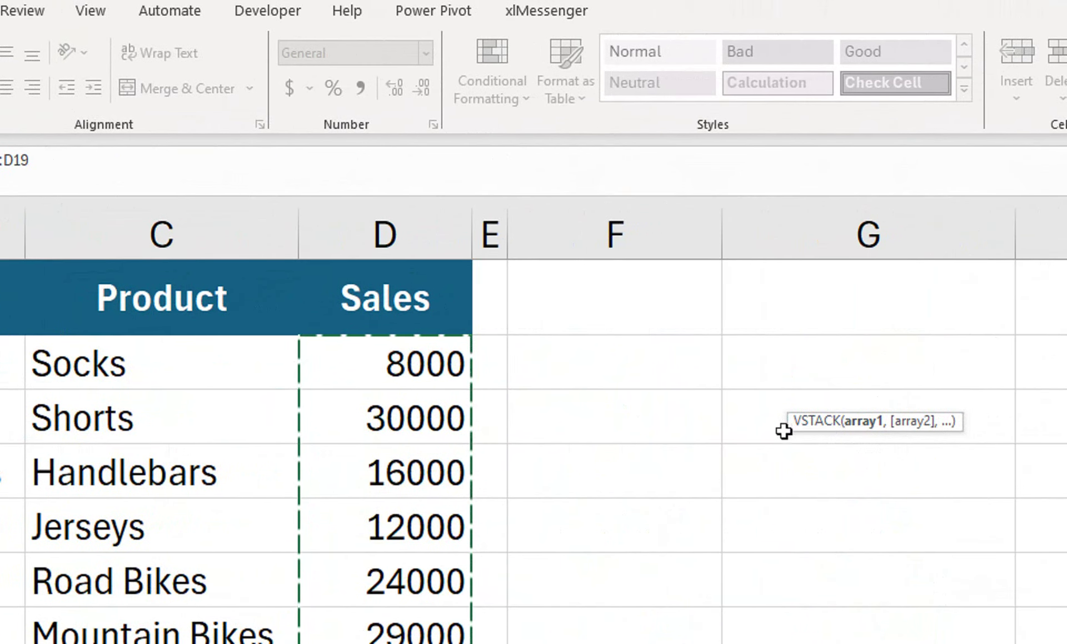
drag(831, 411, 33, 211)
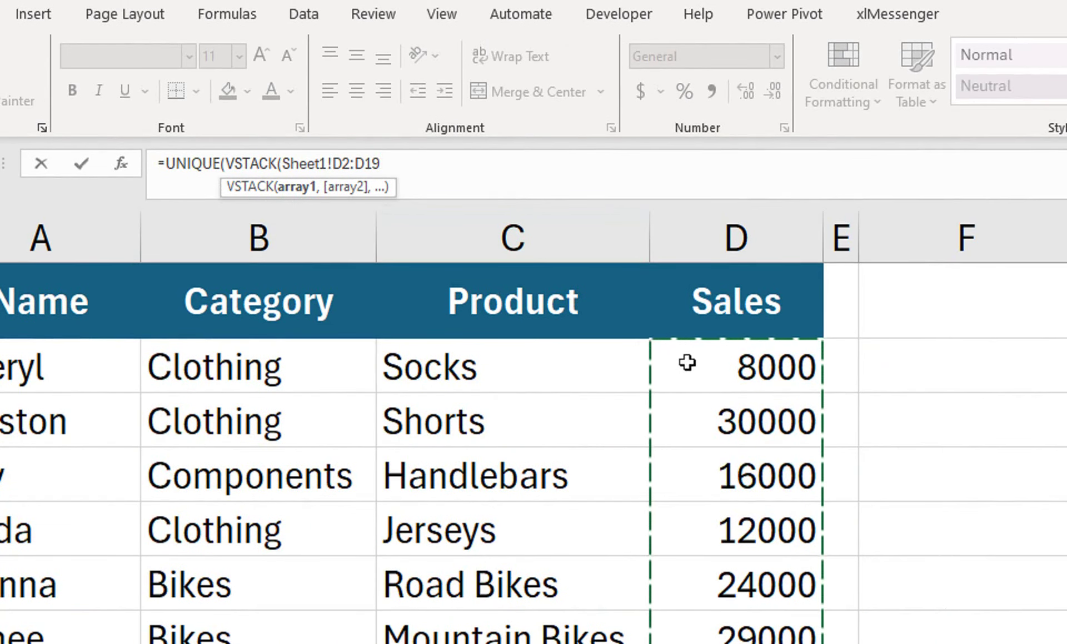
key(F4)
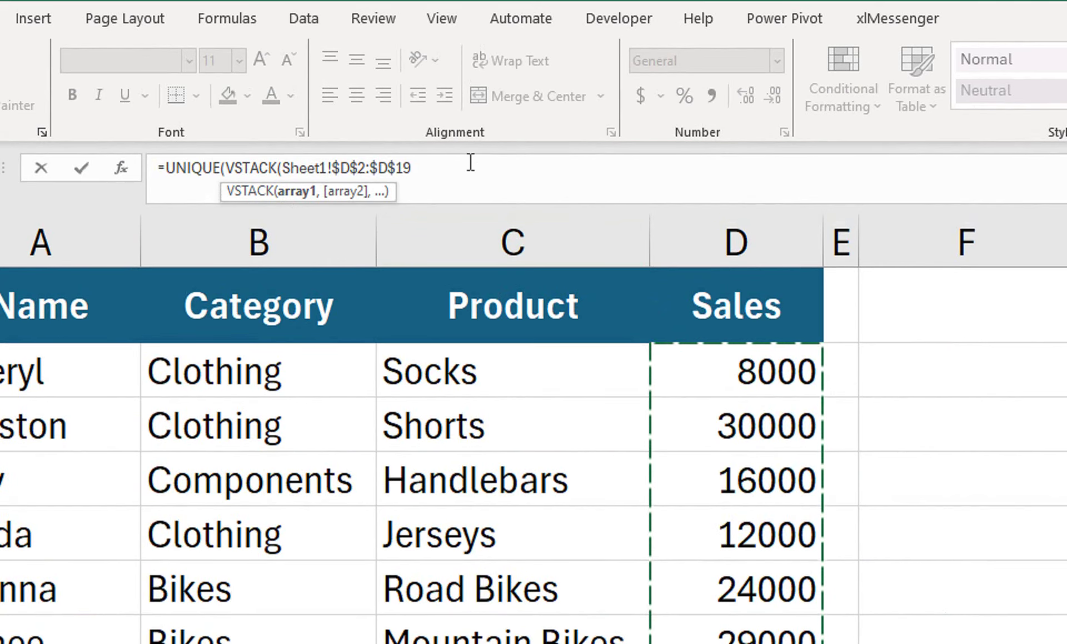
click(470, 162)
text(,)
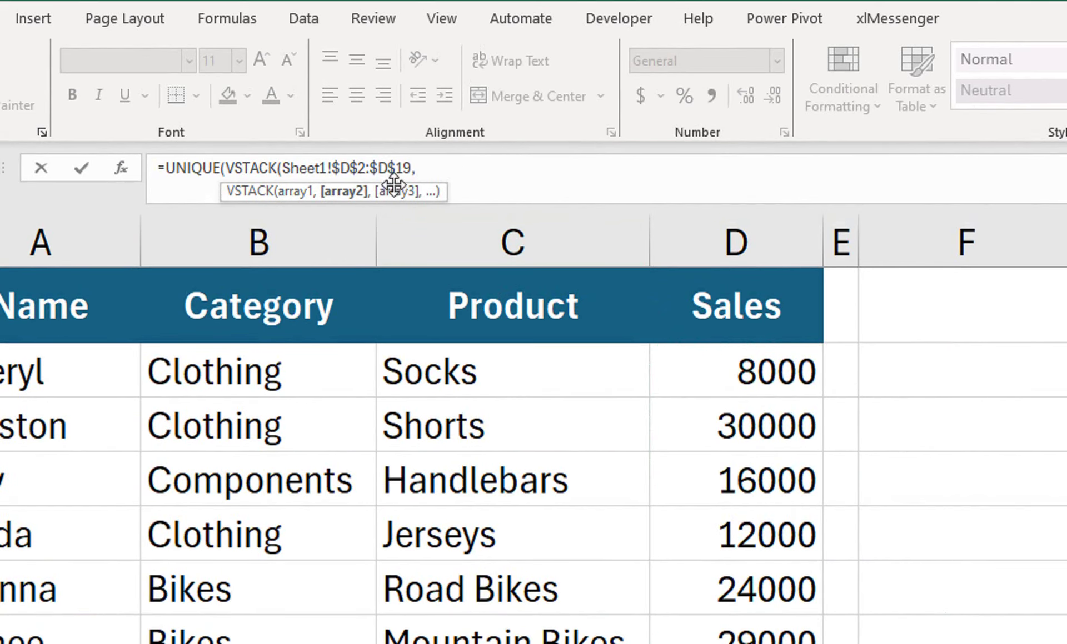
drag(413, 168, 283, 168)
key(ctrl+c)
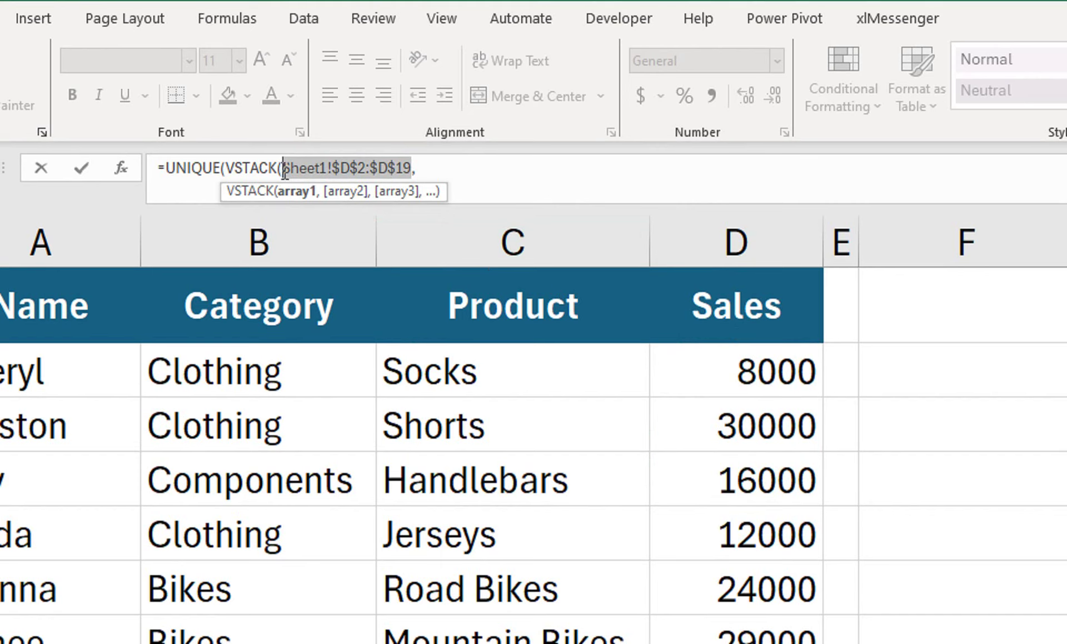
- Paste Sheet1!$D$2:$D$19 six more times, comma-separated, for seven VSTACK arguments
click(432, 172)
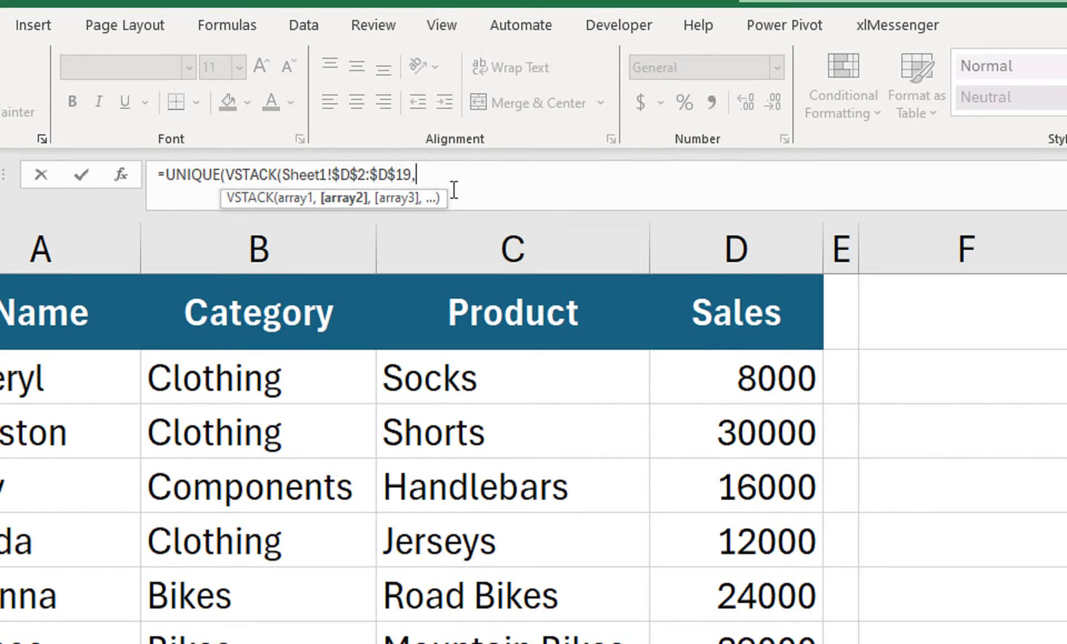
key(ctrl+v)
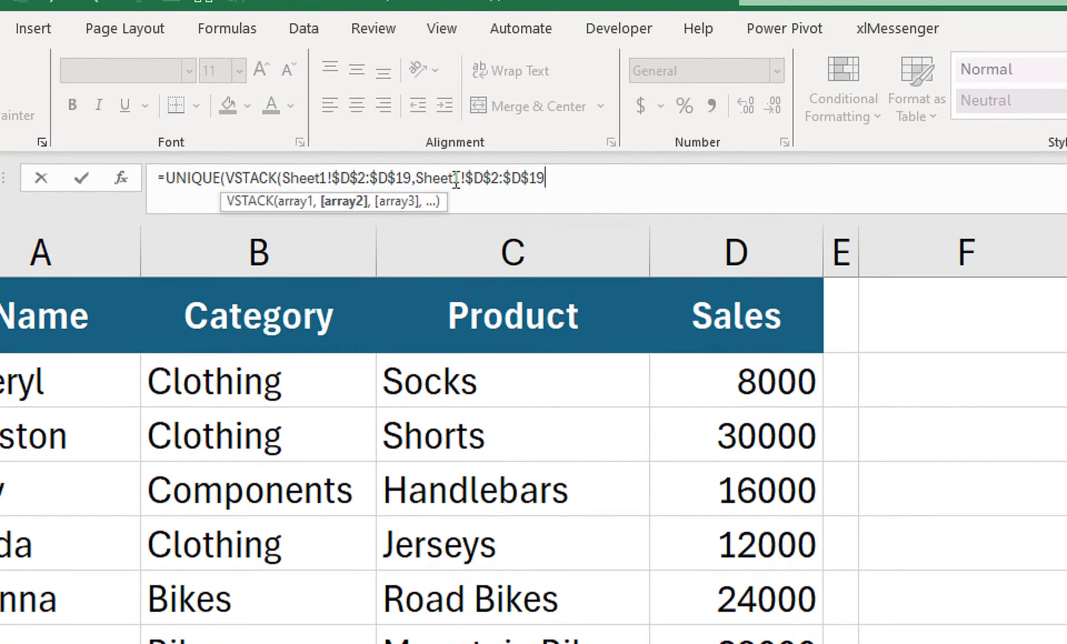
text(,)
key(ctrl+v)
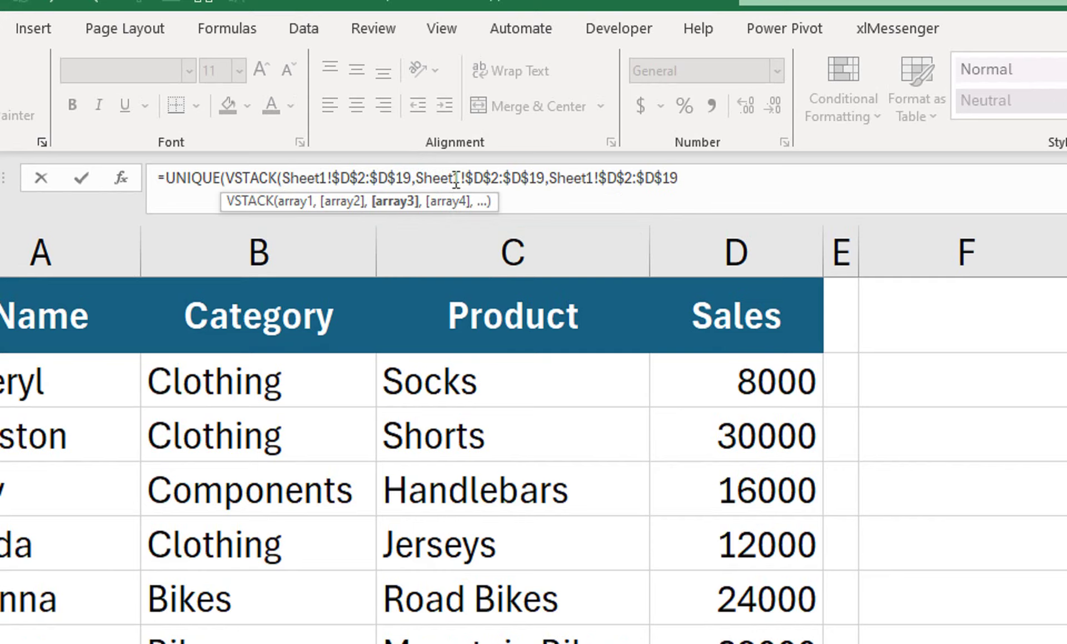
text(,)
key(ctrl+v)
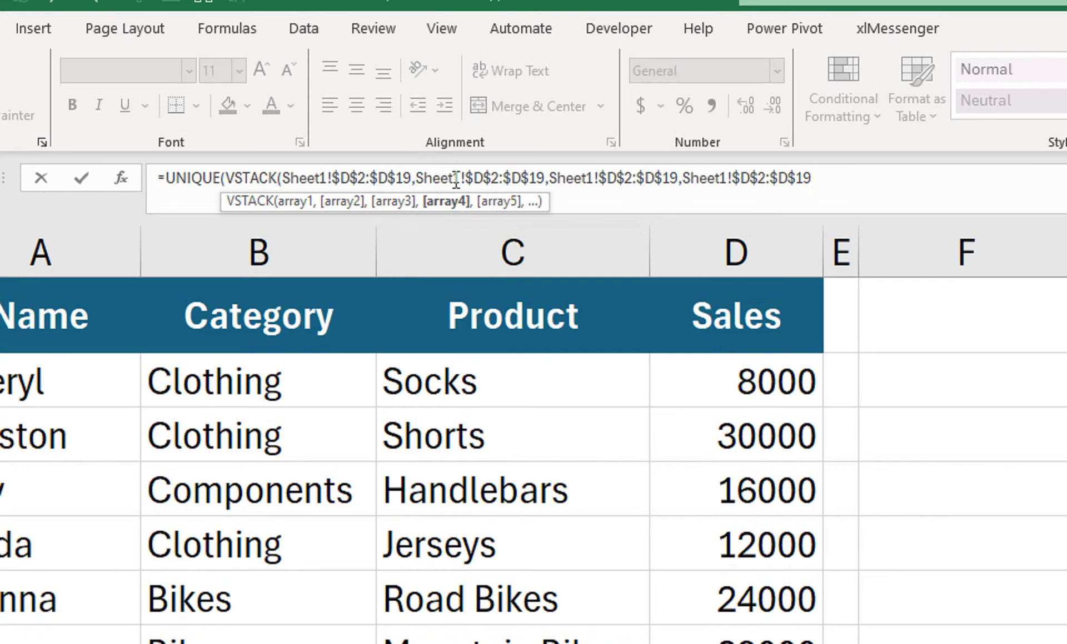
text(,)
key(ctrl+v)
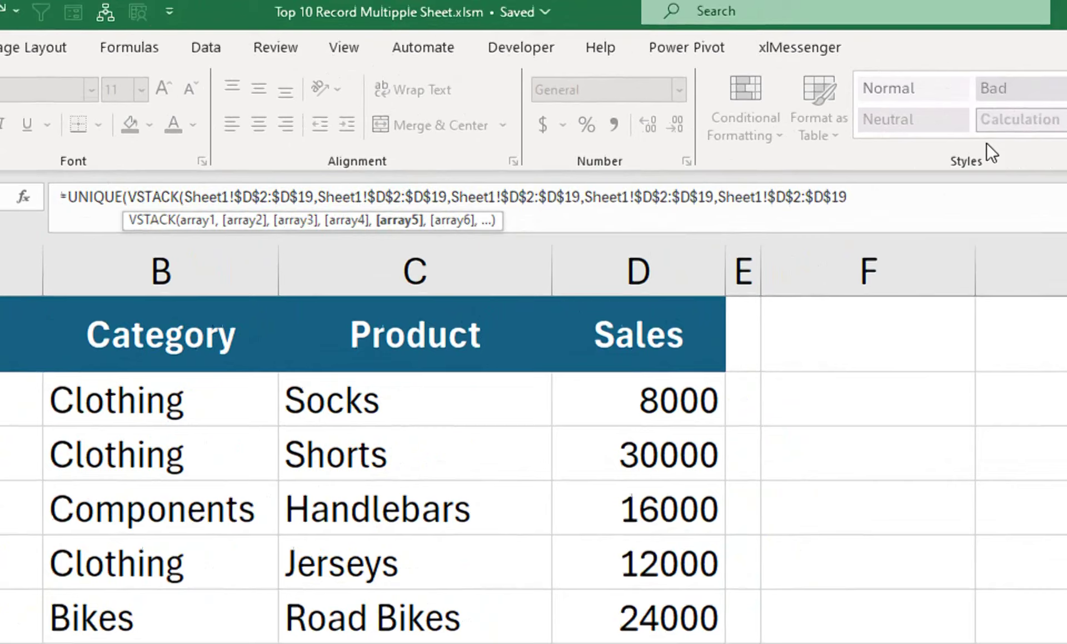
text(,)
key(ctrl+v)
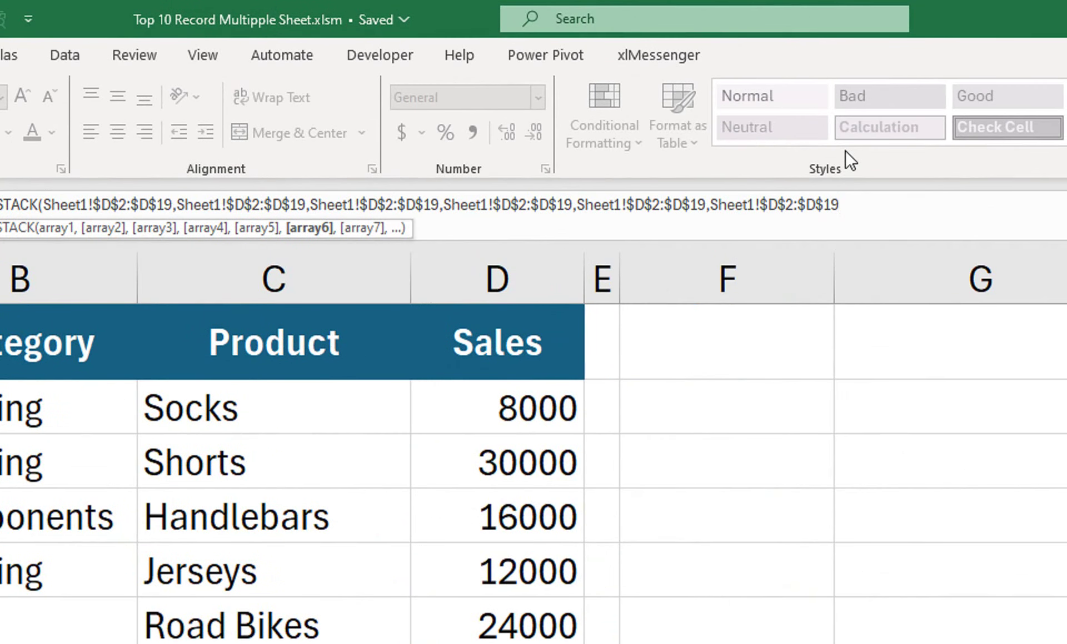
text(,)
key(ctrl+v)
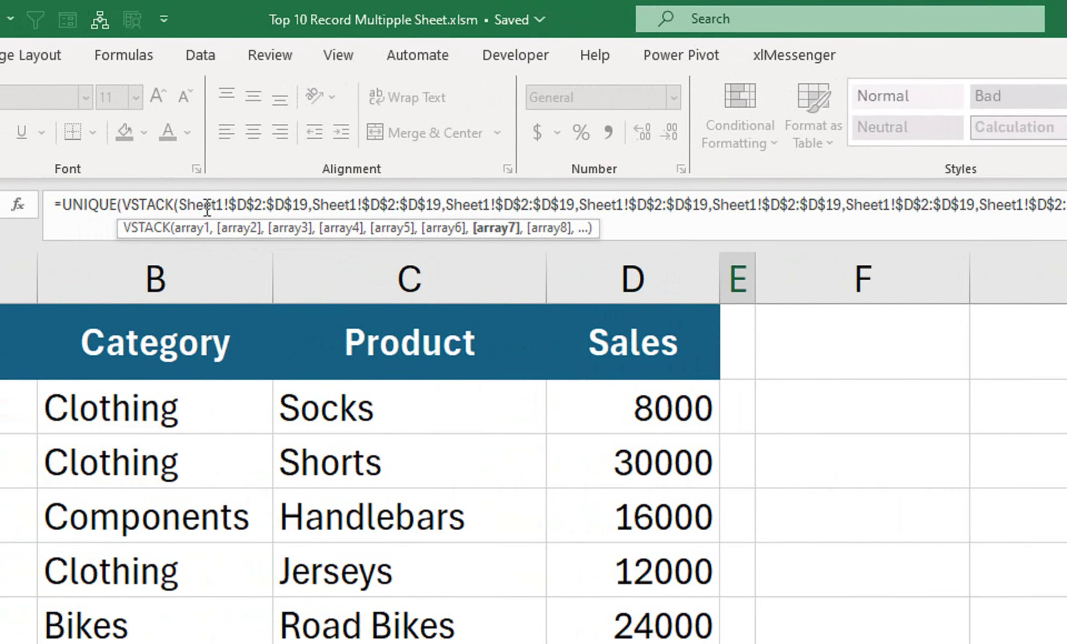
- Change the second, third and fourth references to Sheet2, Sheet3 and Sheet4
click(356, 205)
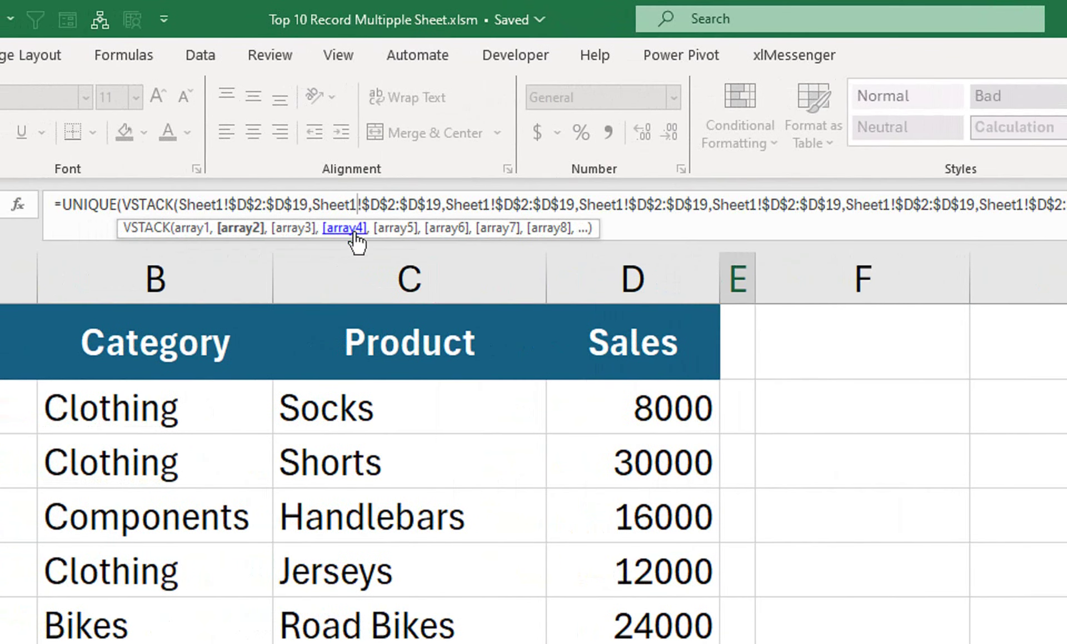
key(BackSpace)
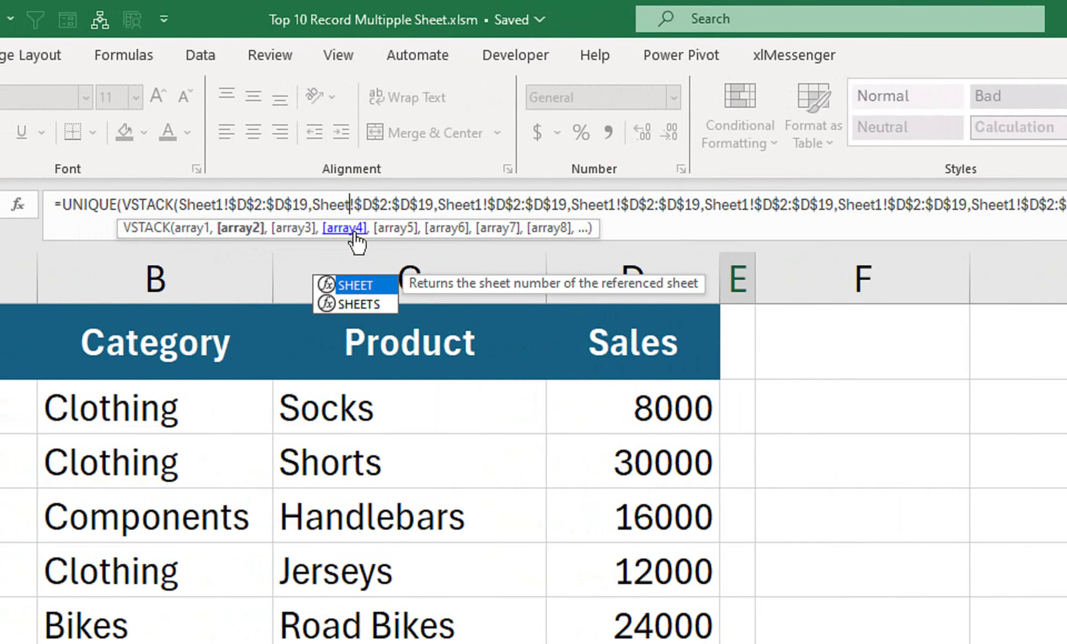
text(2)
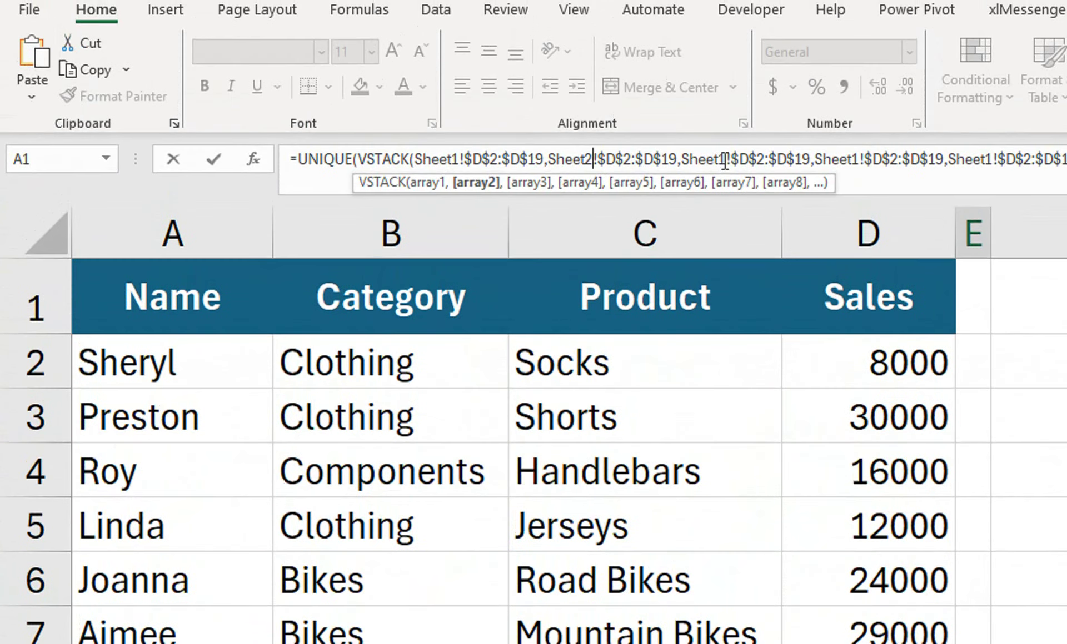
click(724, 161)
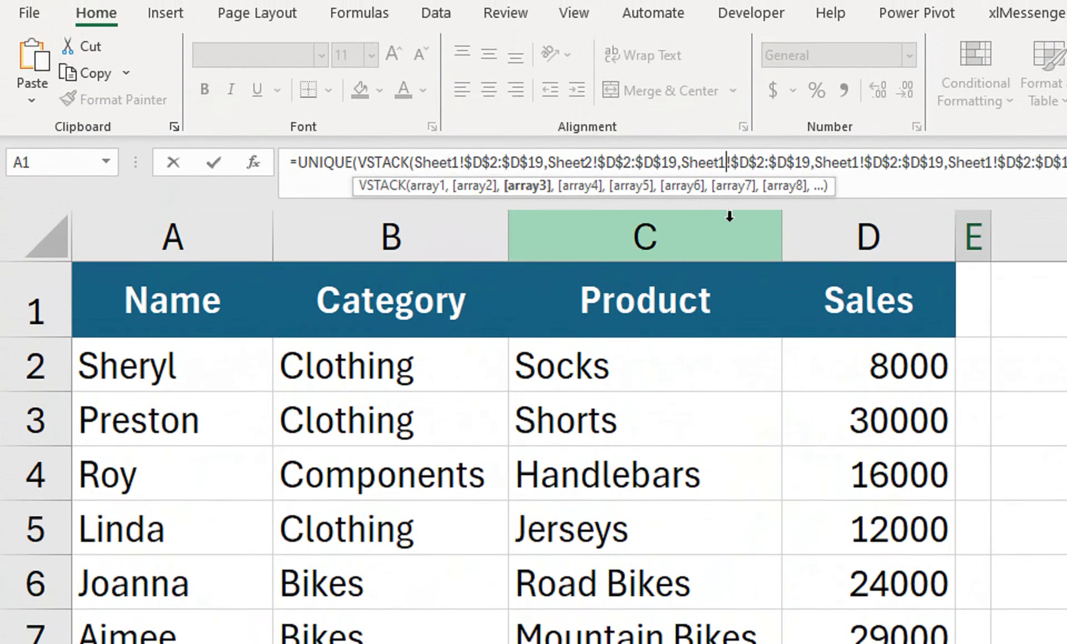
key(BackSpace)
text(3)
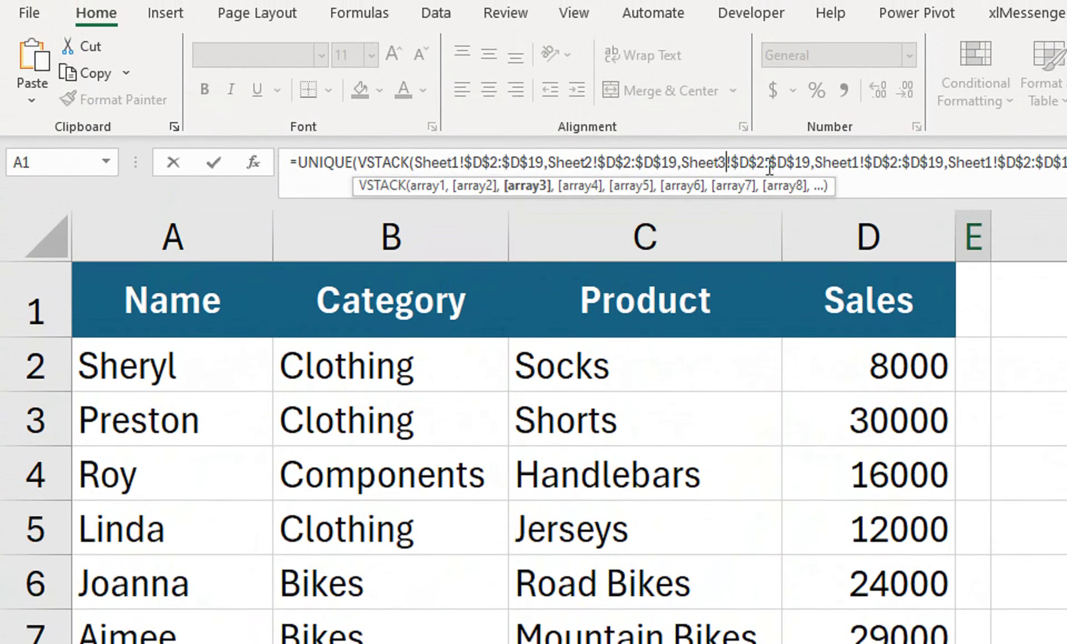
click(846, 161)
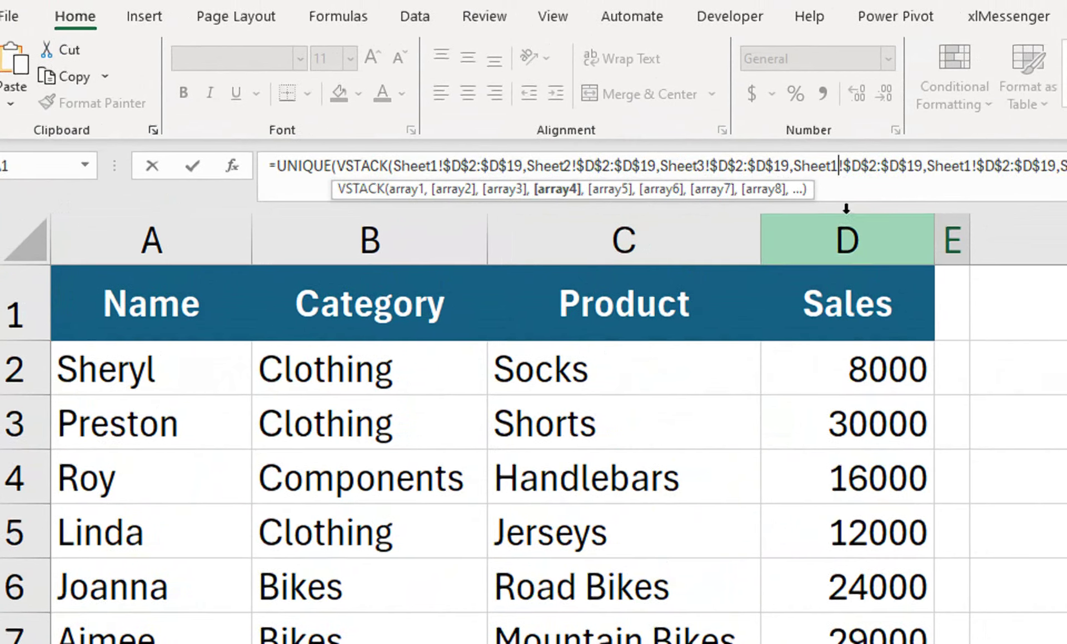
key(BackSpace)
text(4)
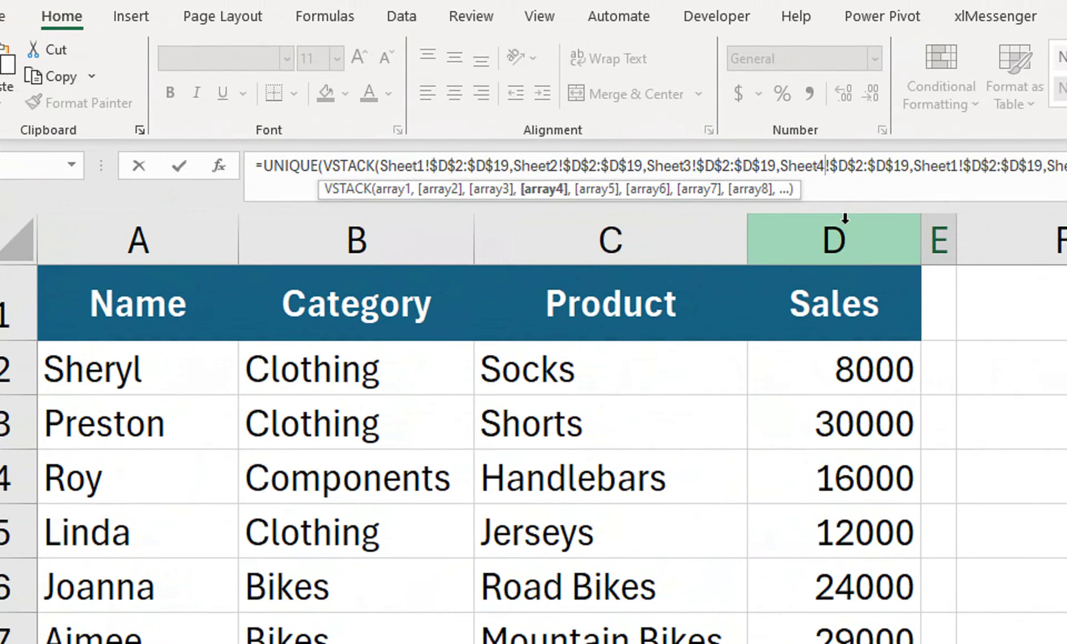
- Change the last three references to Sheet5, Sheet6 and Sheet7, add '))', and enter the formula
click(839, 165)
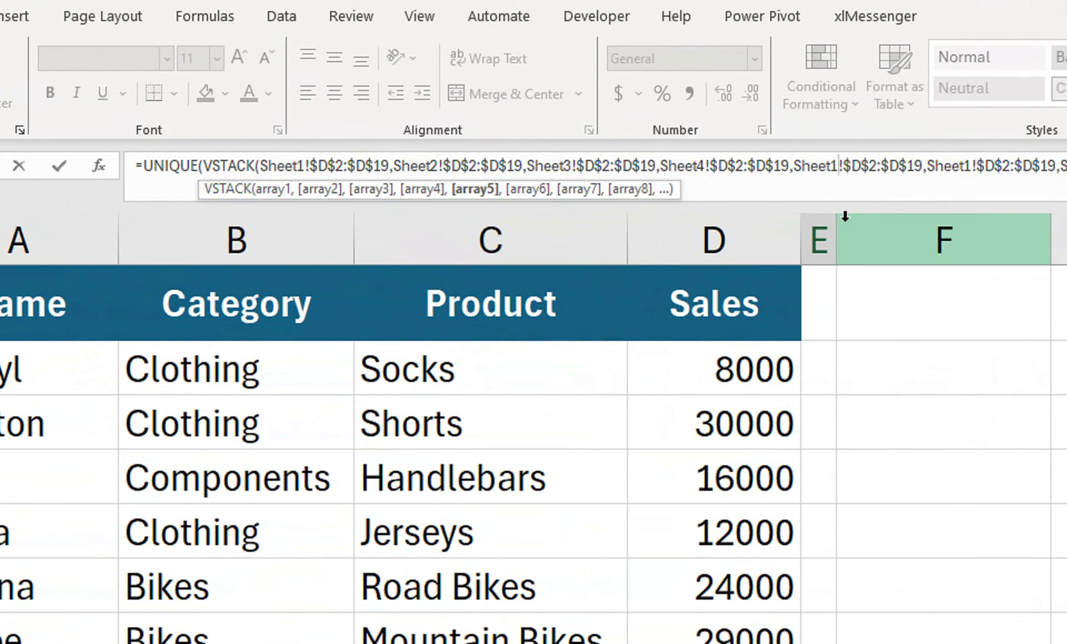
key(BackSpace)
text(5)
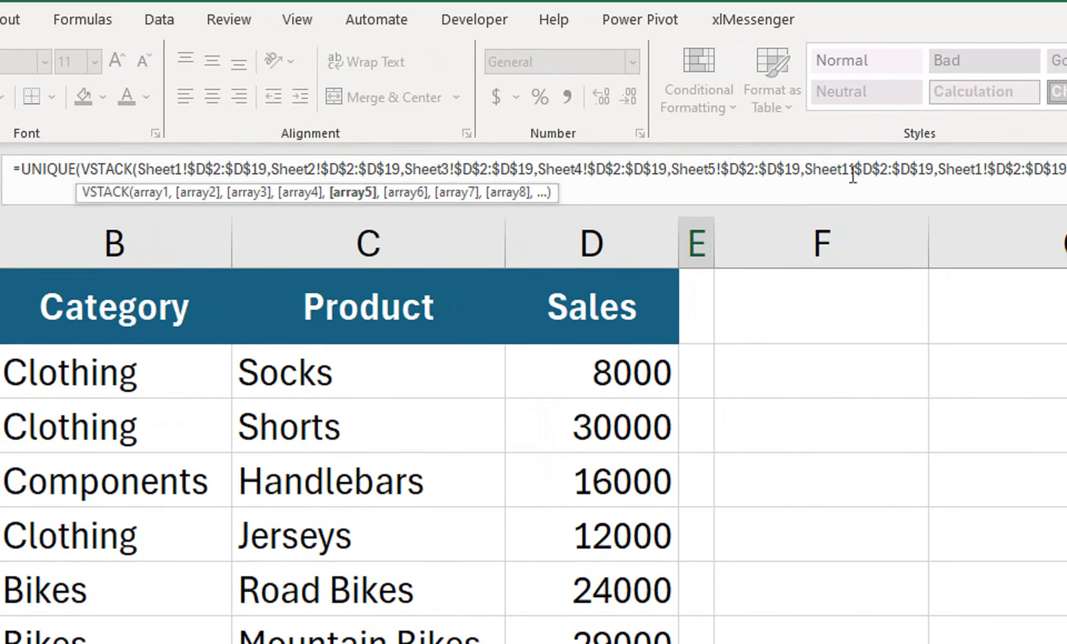
click(872, 169)
key(BackSpace)
text(6)
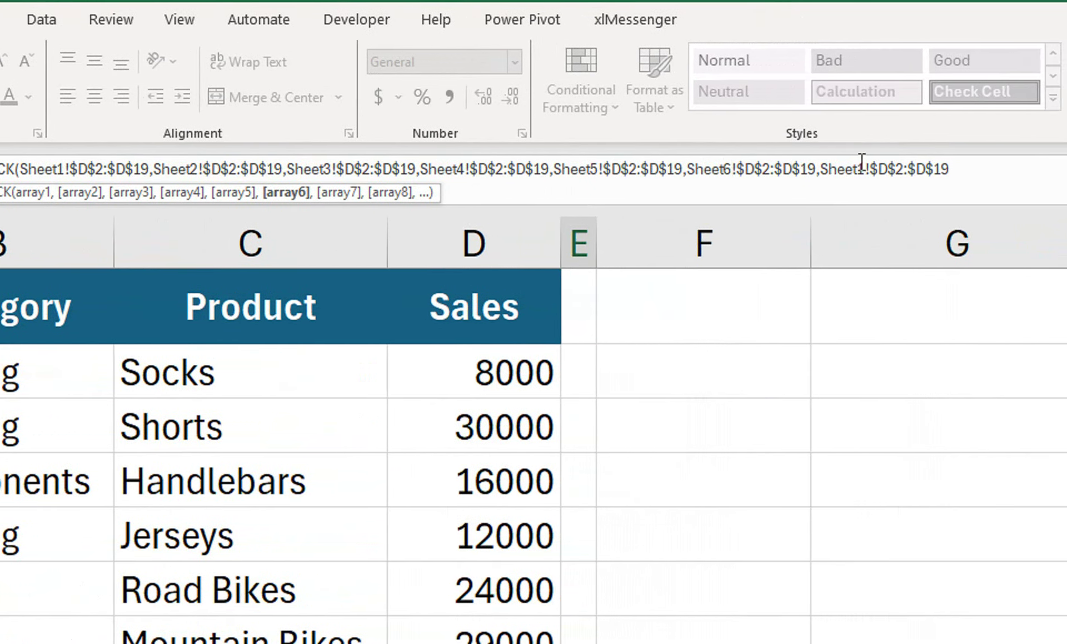
click(848, 169)
key(BackSpace)
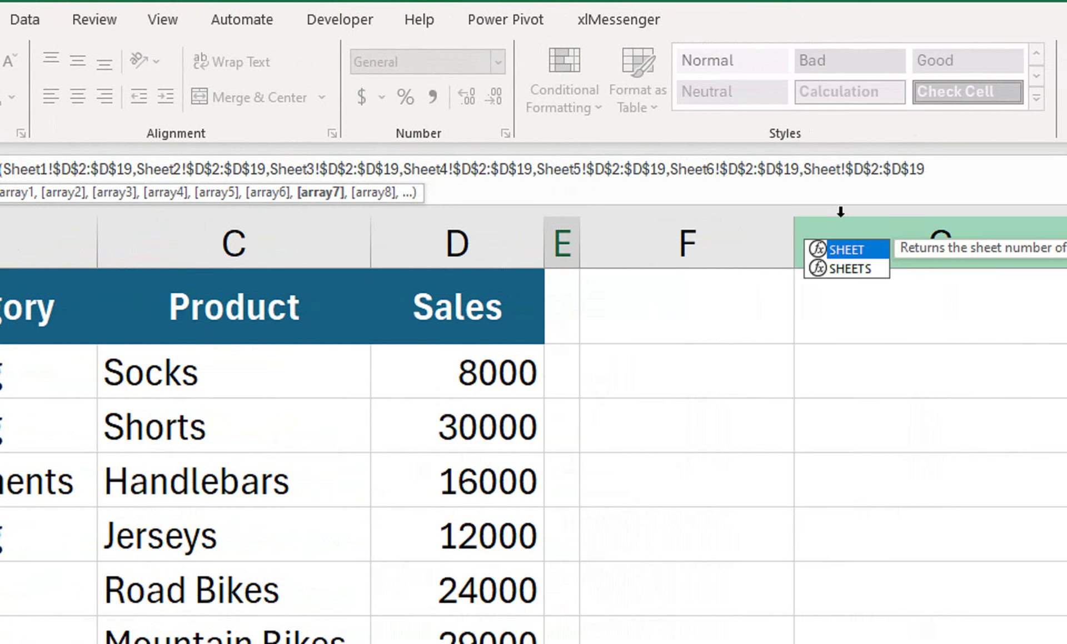
text(7)
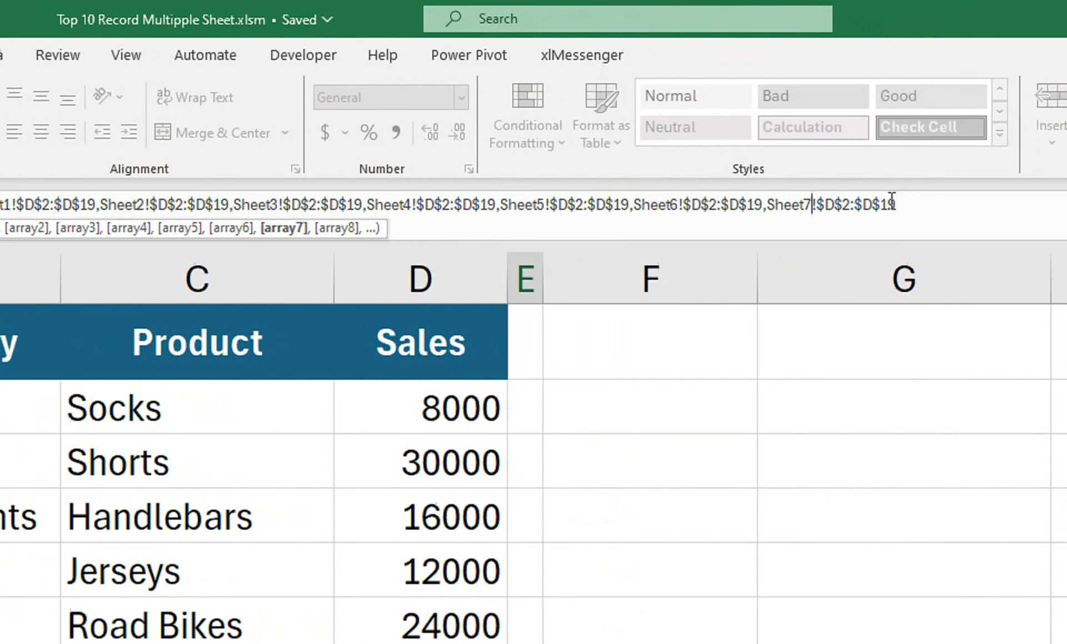
click(892, 203)
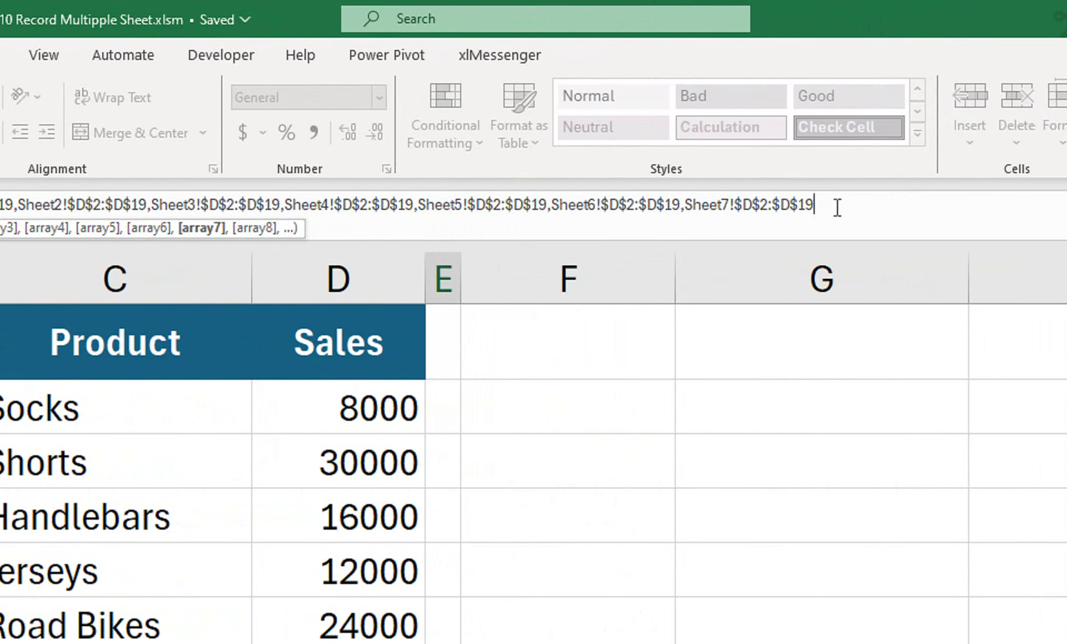
text())
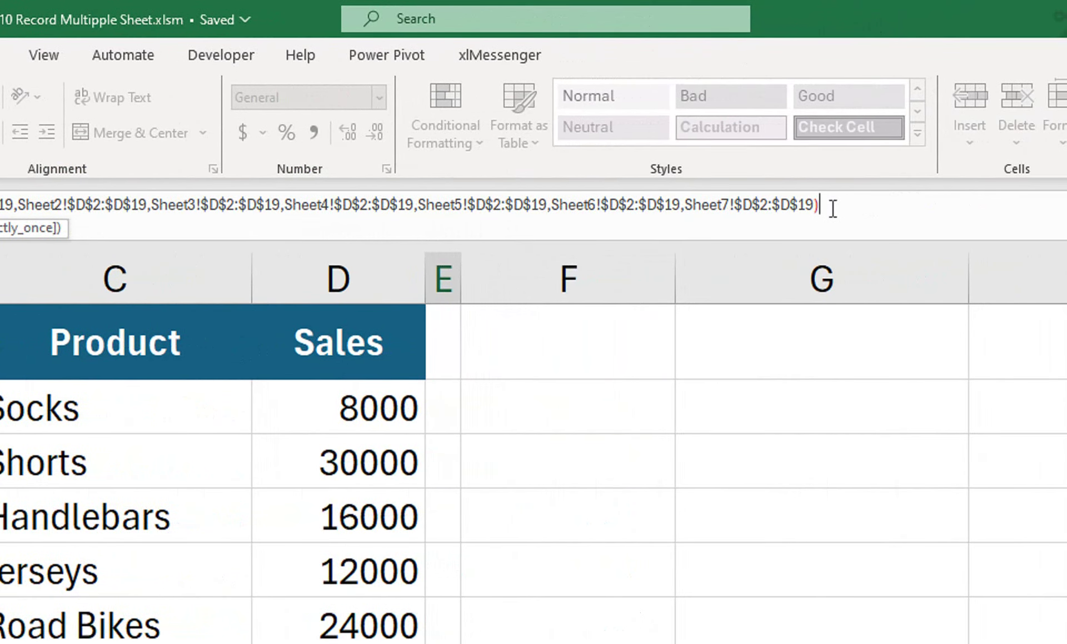
text())
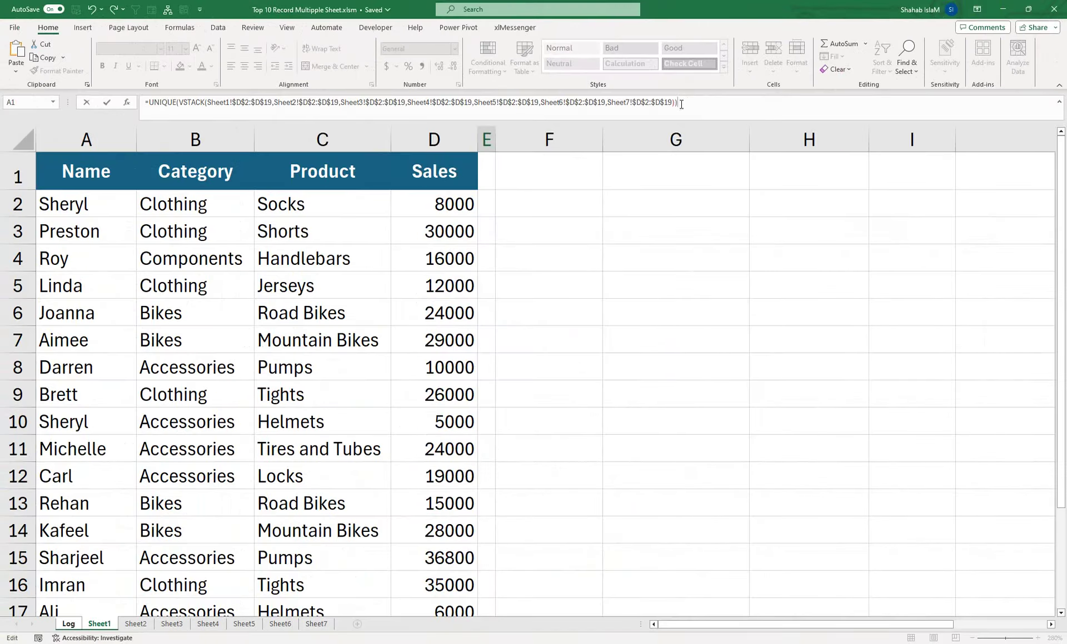
key(Return)
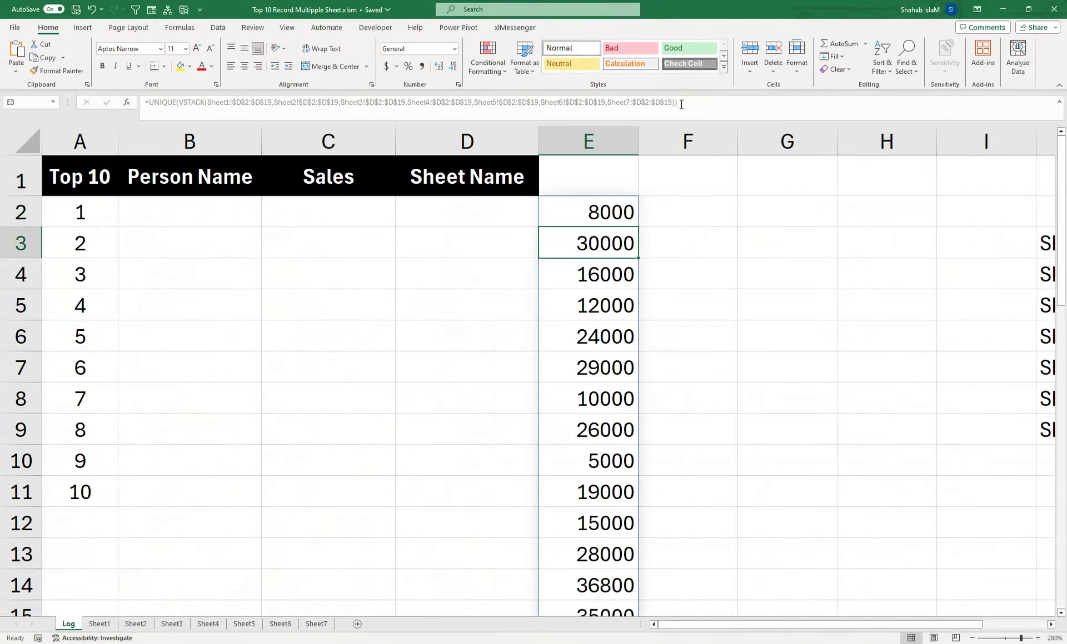
- Review the spilled sales in column E and copy E2's full UNIQUE/VSTACK formula text
drag(1061, 222, 1064, 577)
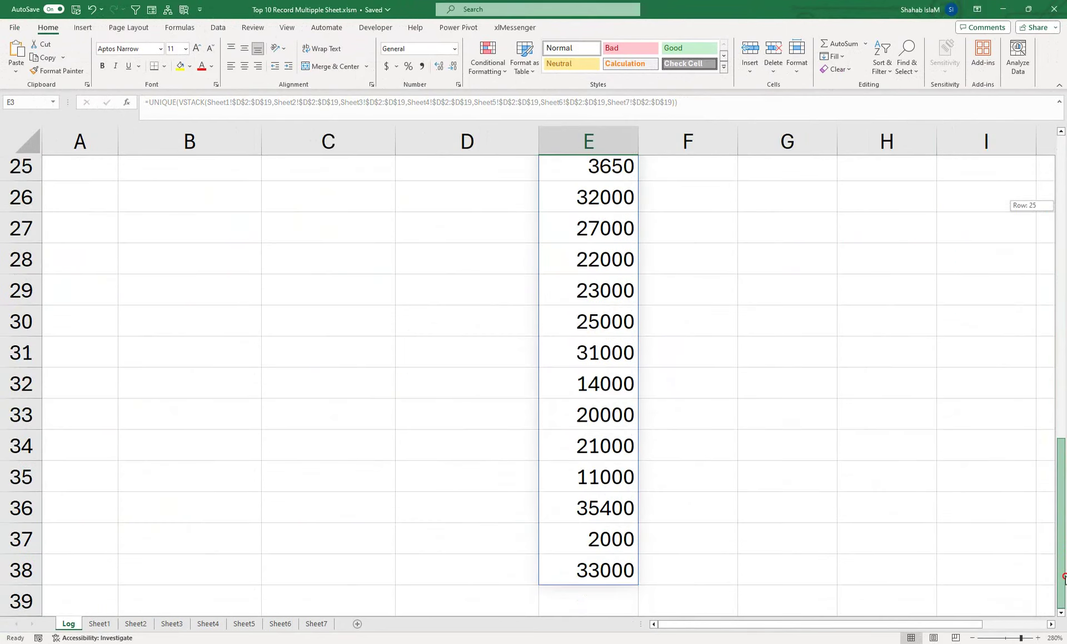
drag(1064, 578, 1061, 166)
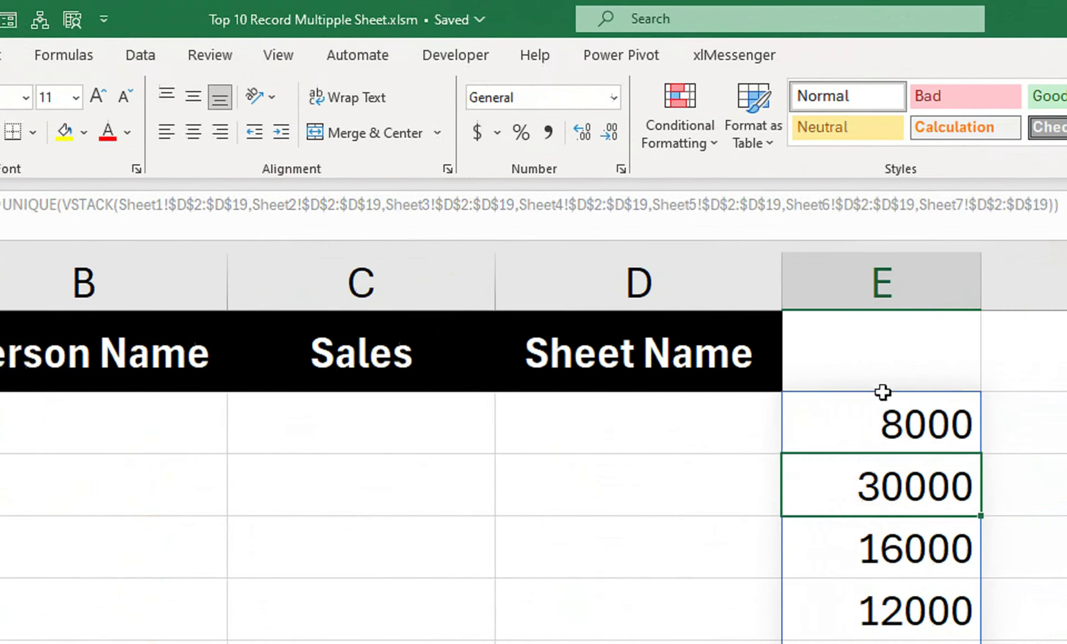
key(Up)
drag(1008, 204, 239, 204)
drag(125, 204, 223, 205)
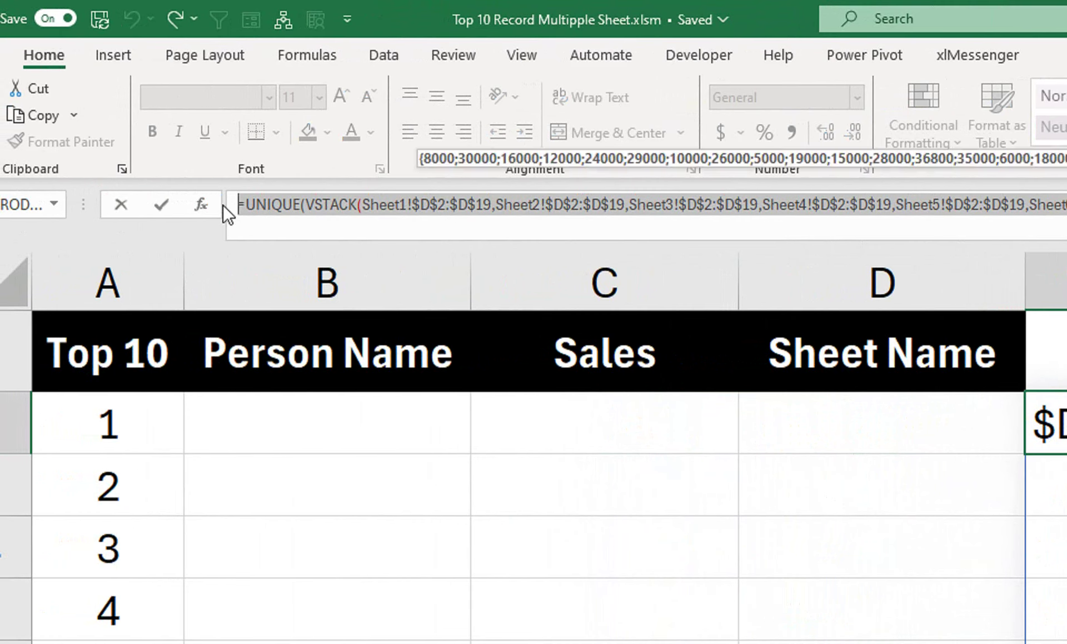
key(Return)
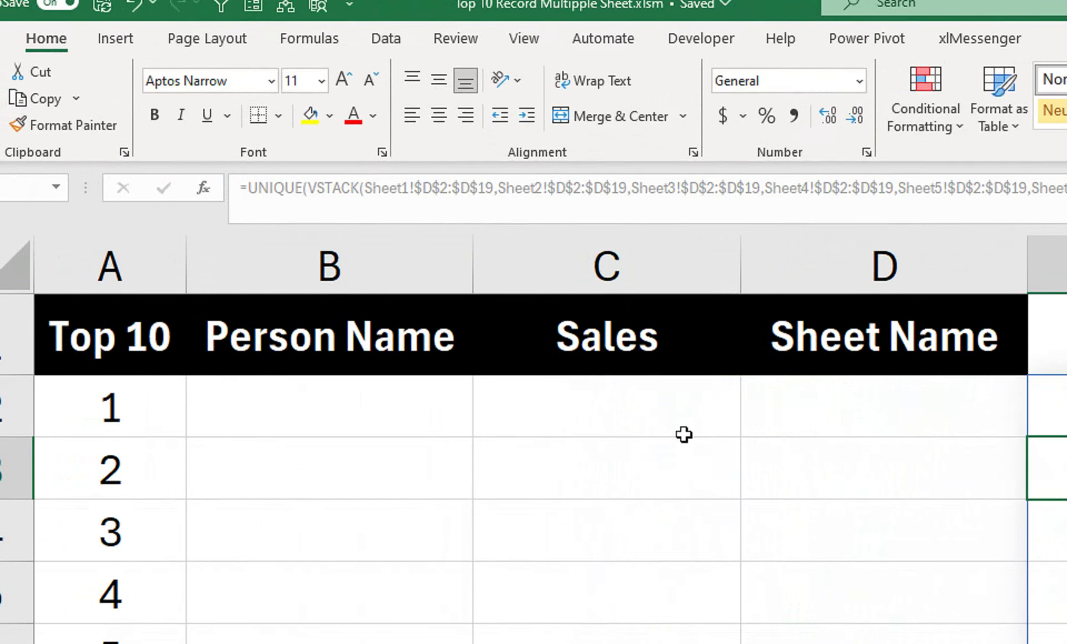
- Enter =LARGE(UNIQUE(VSTACK(Sheet1…Sheet7 ranges)),A2) in C2, returning 36800
click(680, 422)
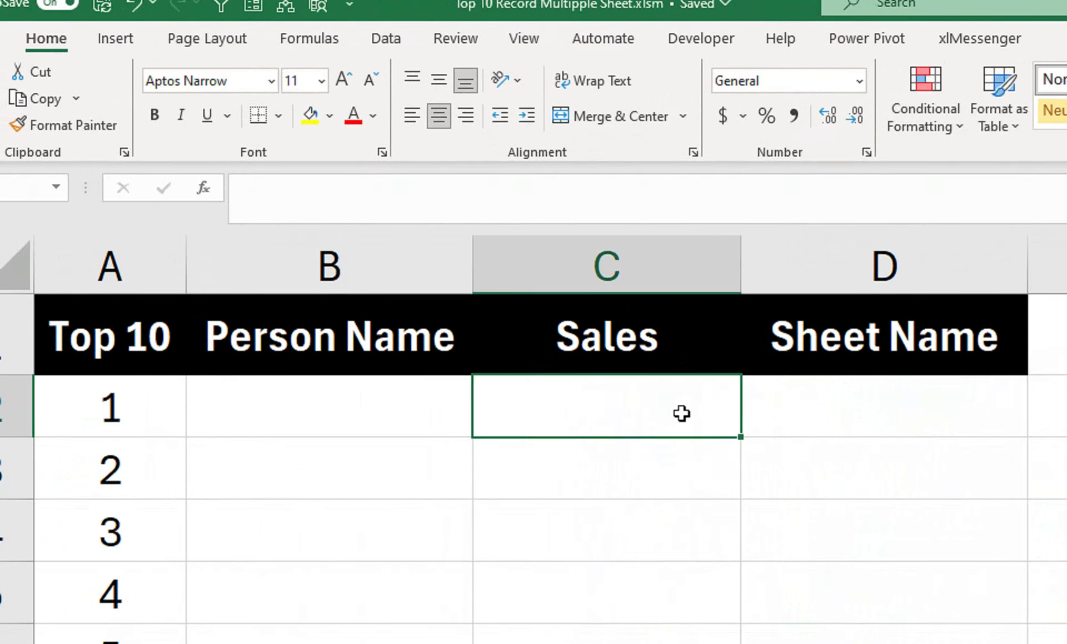
text(=larg)
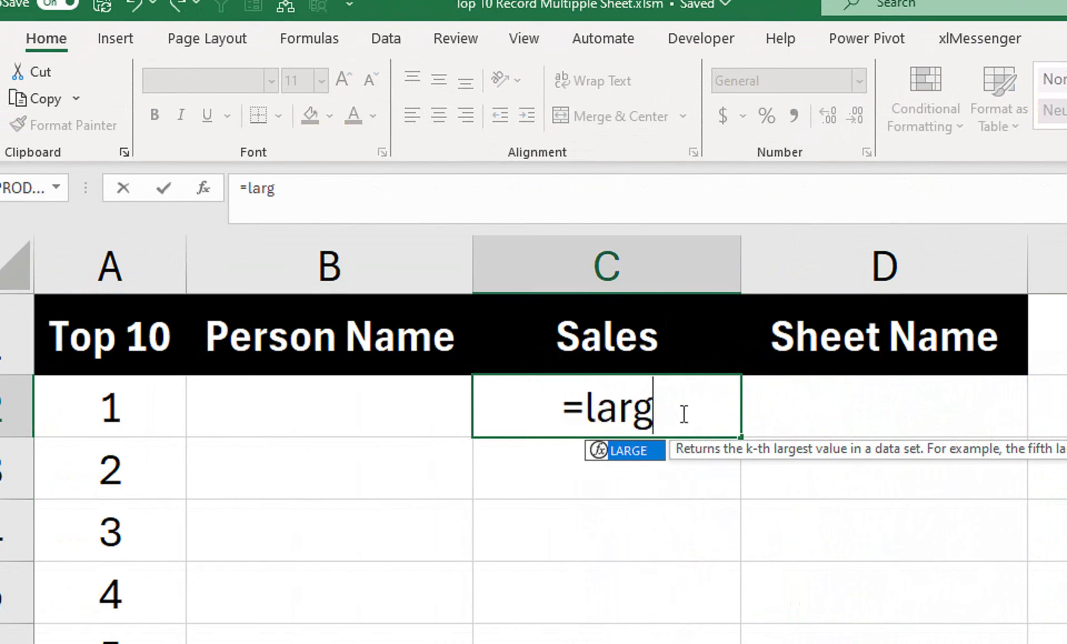
key(Tab)
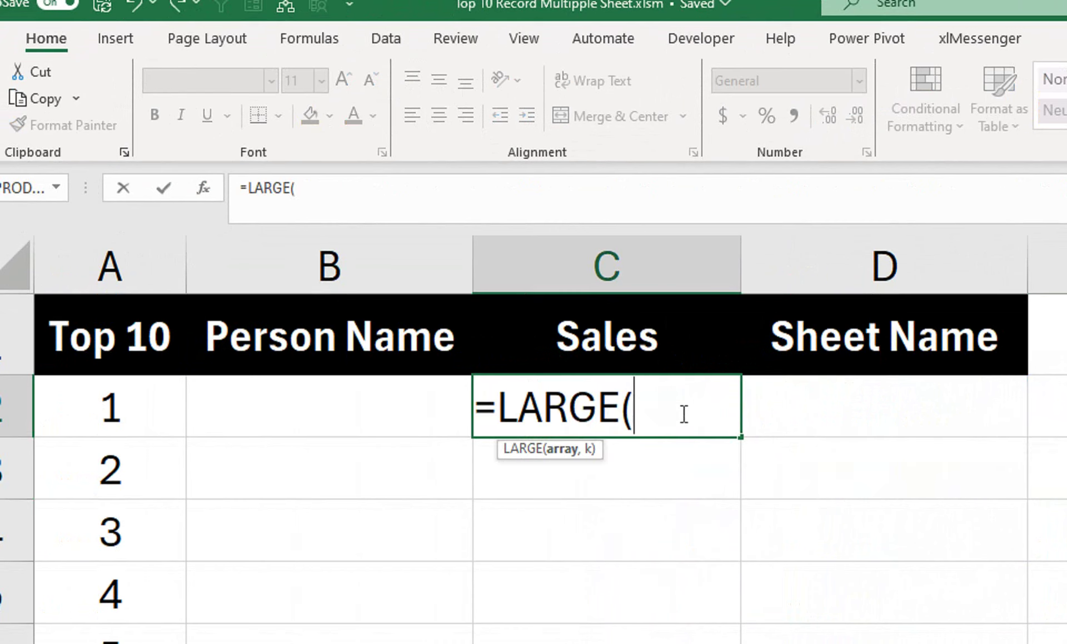
text(=UNIQUE(VSTACK(Sheet1!$D$2:$D$19,Sheet2!$D$2:$D$19,Sheet3!$D$2:$D$19,Sheet4!$D$2:$D$19,Sheet5!$D$2:$D$19,Sheet6!$D$2:$D$19,Sheet7!$D$2:$D$19)))
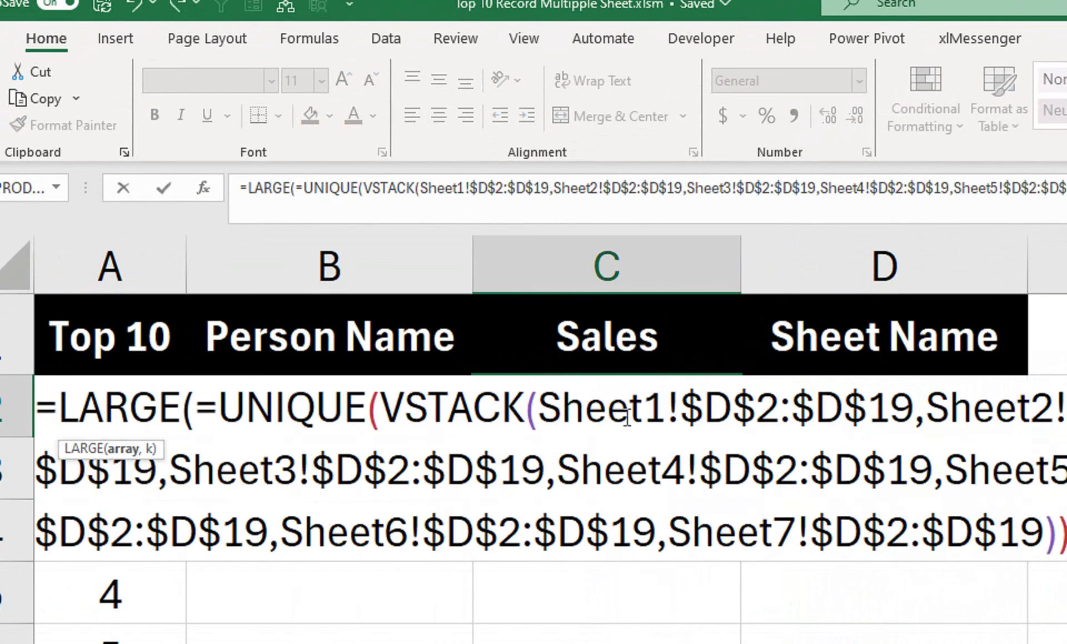
click(218, 409)
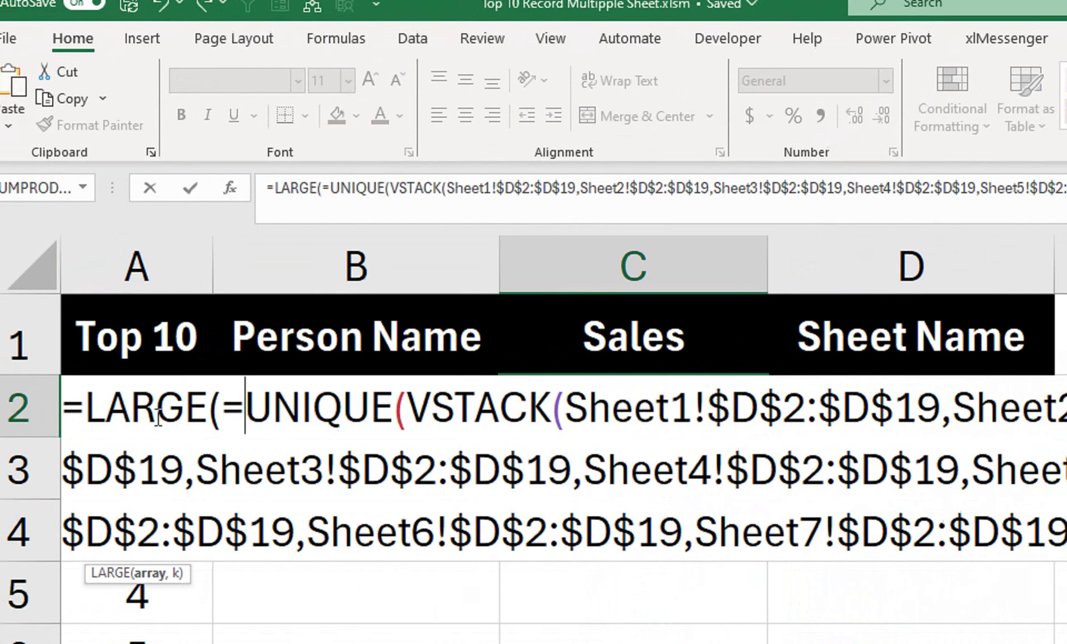
key(BackSpace)
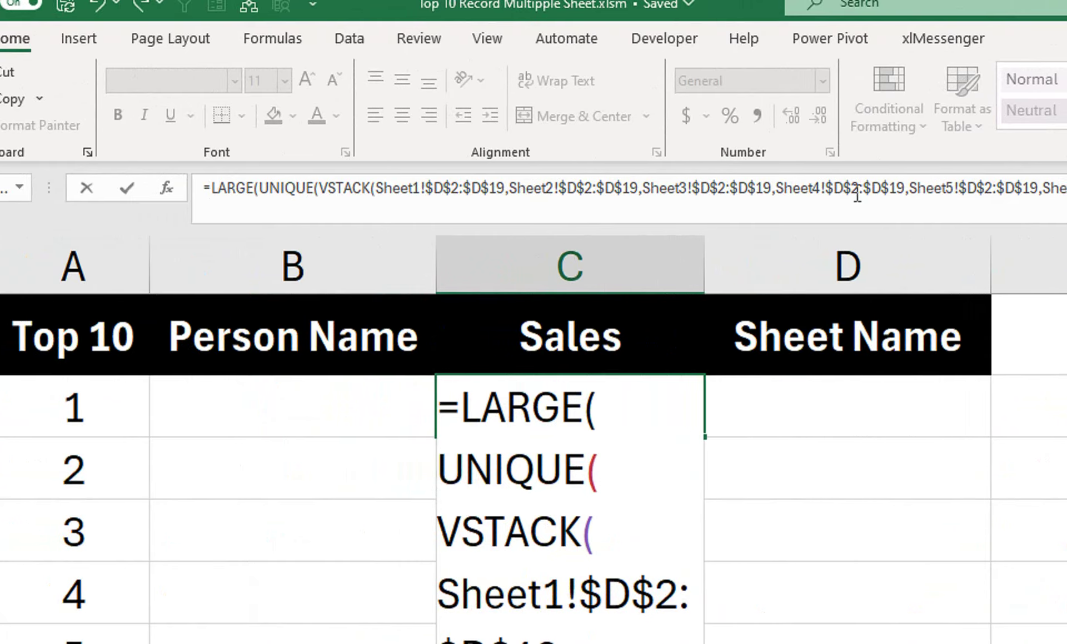
click(848, 184)
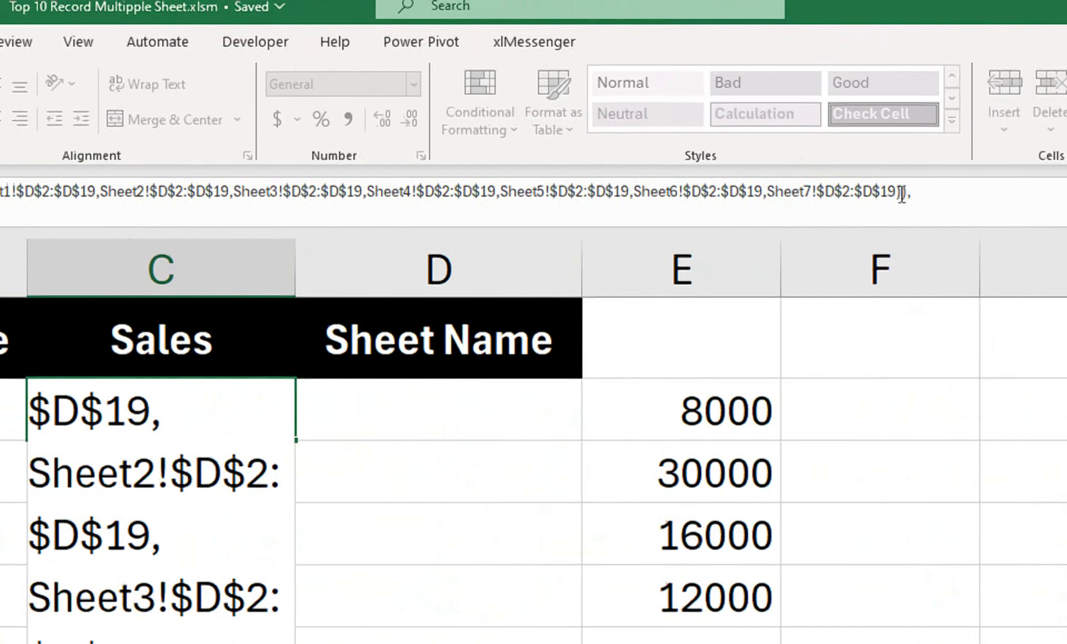
text(,)
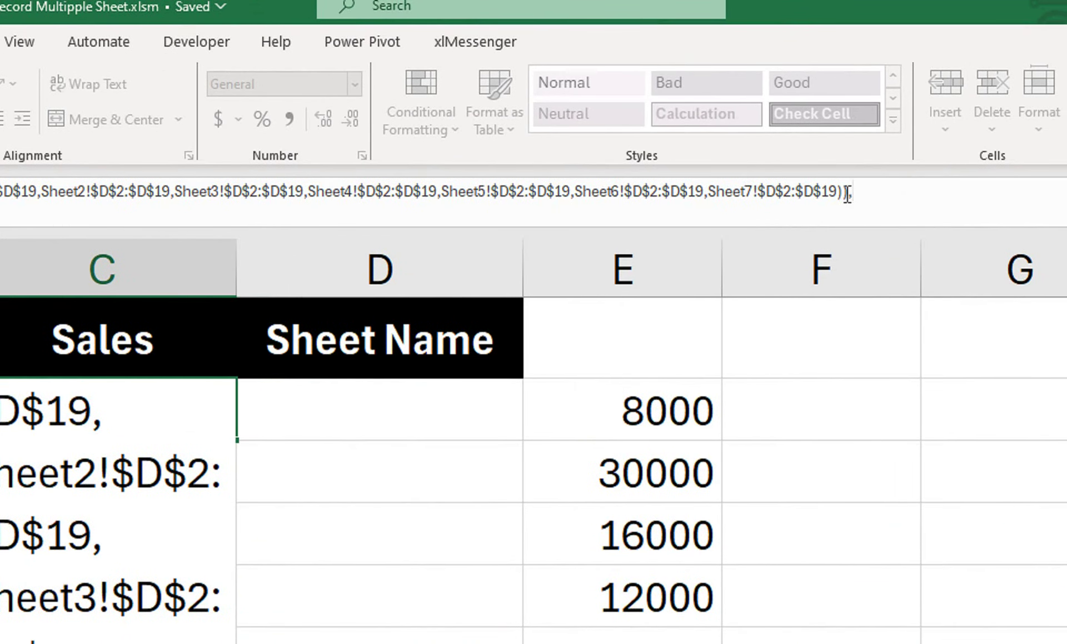
click(161, 414)
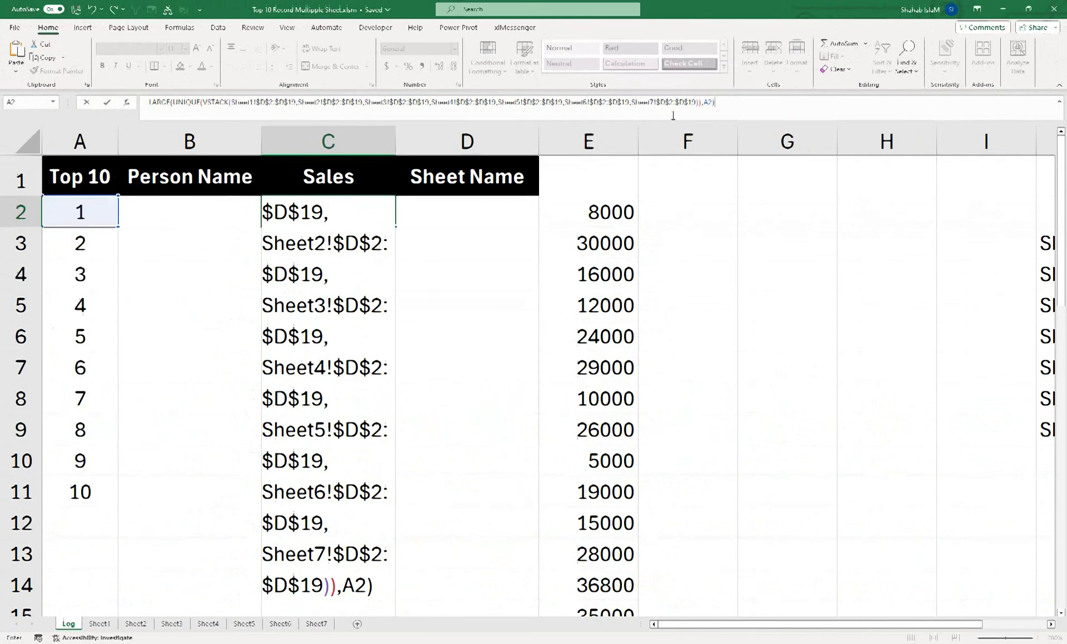
key(Return)
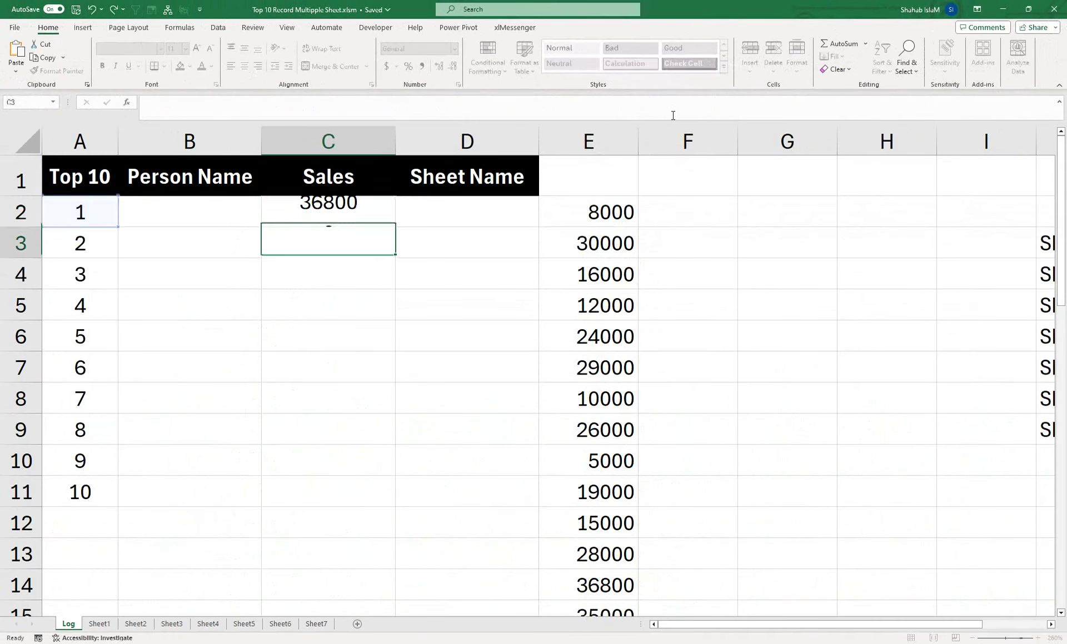
- Fill the C2 formula down and clear the #NUM! errors below row 11
click(330, 213)
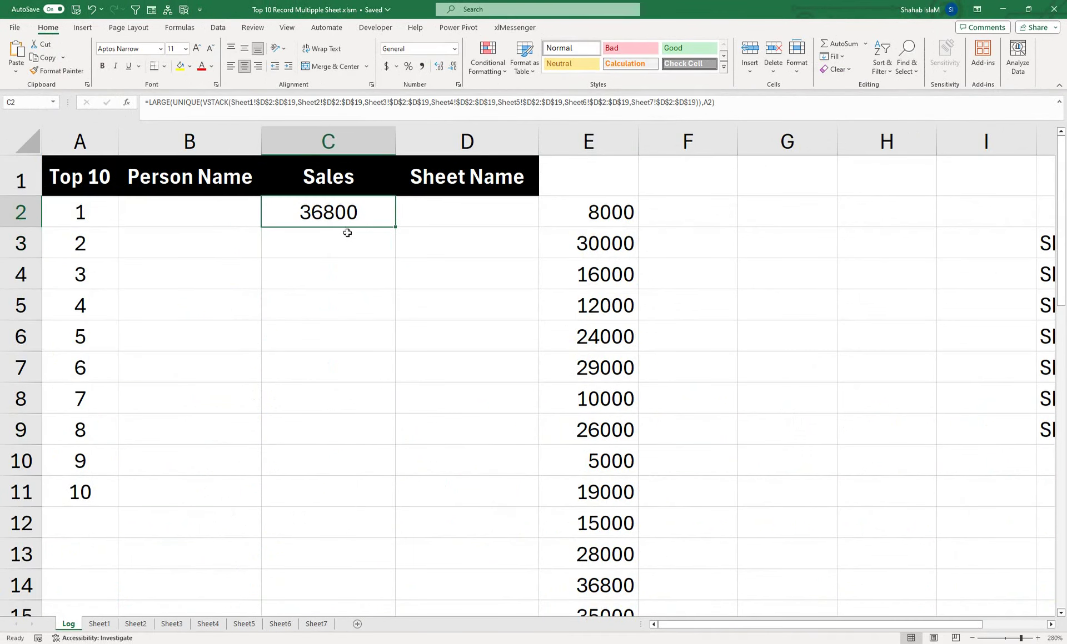
double_click(392, 231)
click(314, 521)
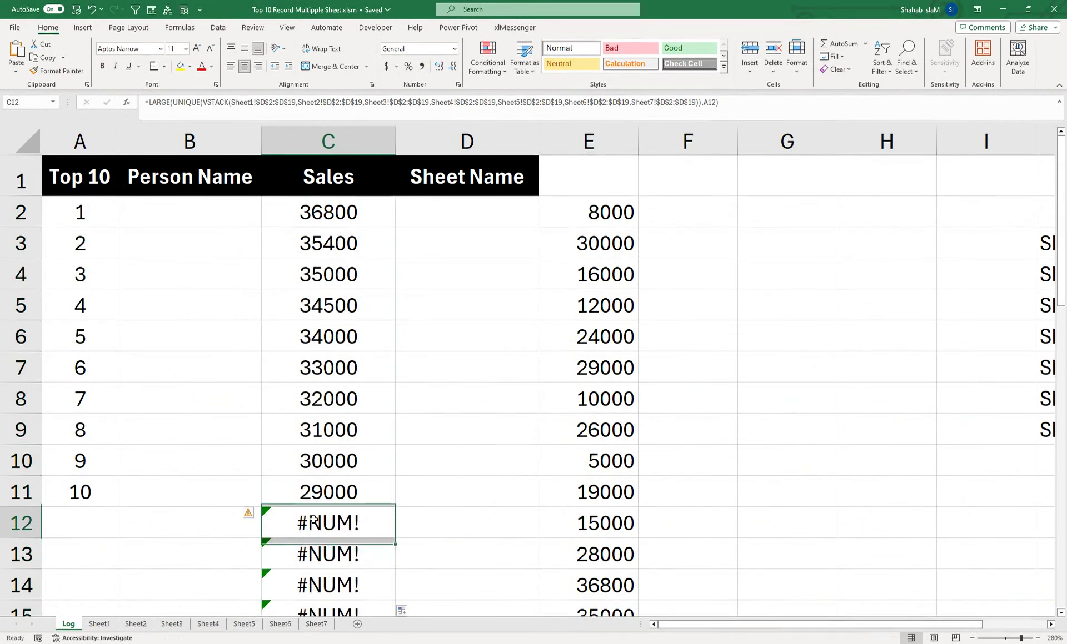
key(ctrl+shift+Down)
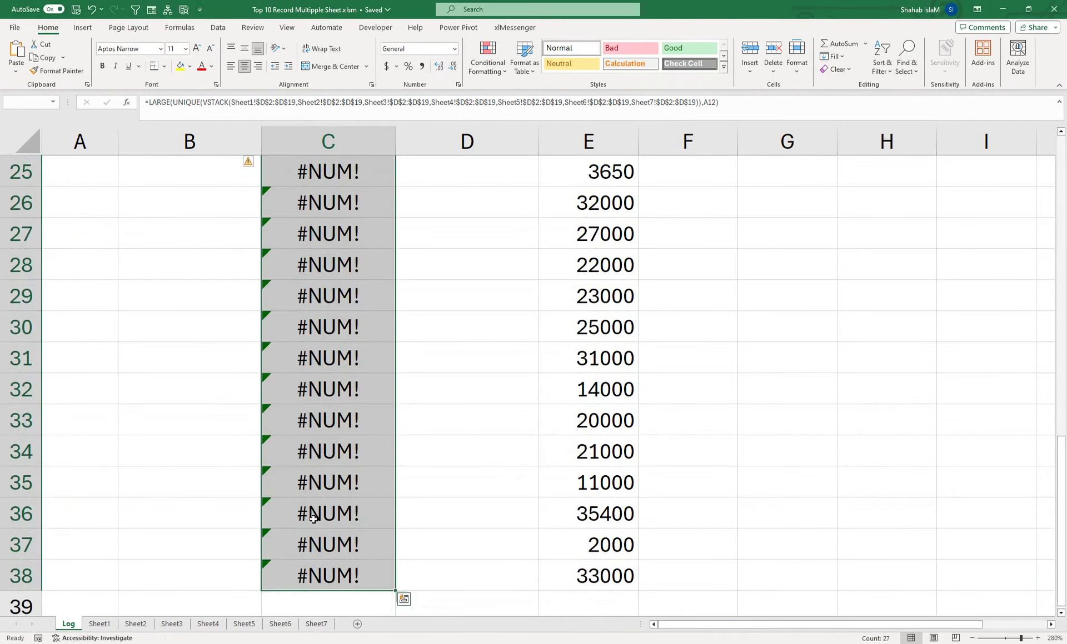
key(Delete)
scroll(314, 521, up, 7)
key(Up)
key(Up)
key(Up)
key(Up)
key(Up)
key(Up)
key(Up)
key(Up)
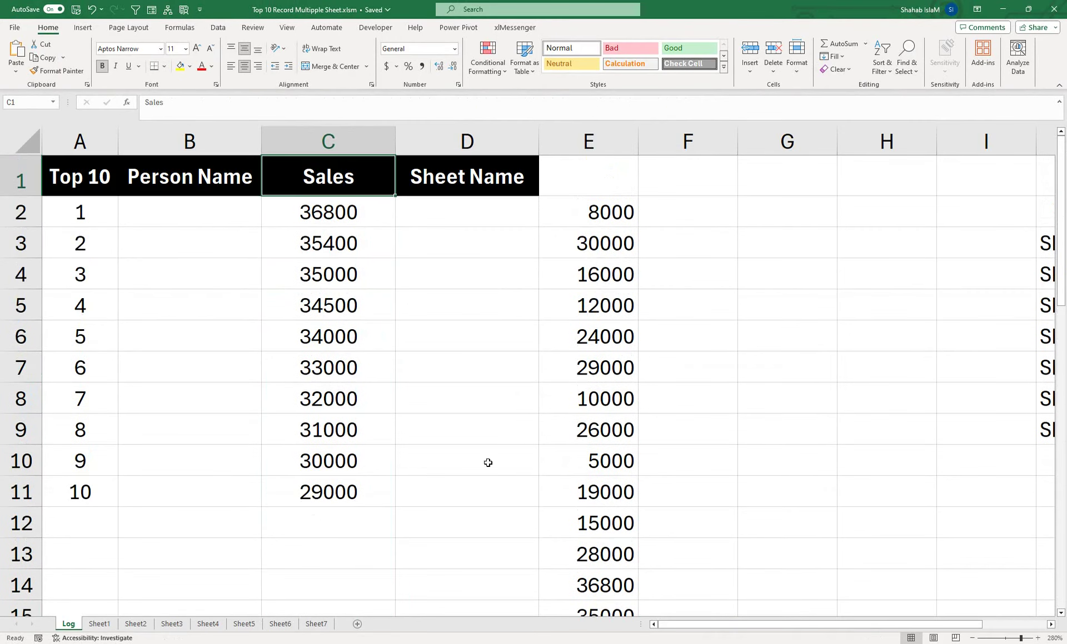
- Delete helper column E holding the combined-sales UNIQUE/VSTACK formula
click(598, 208)
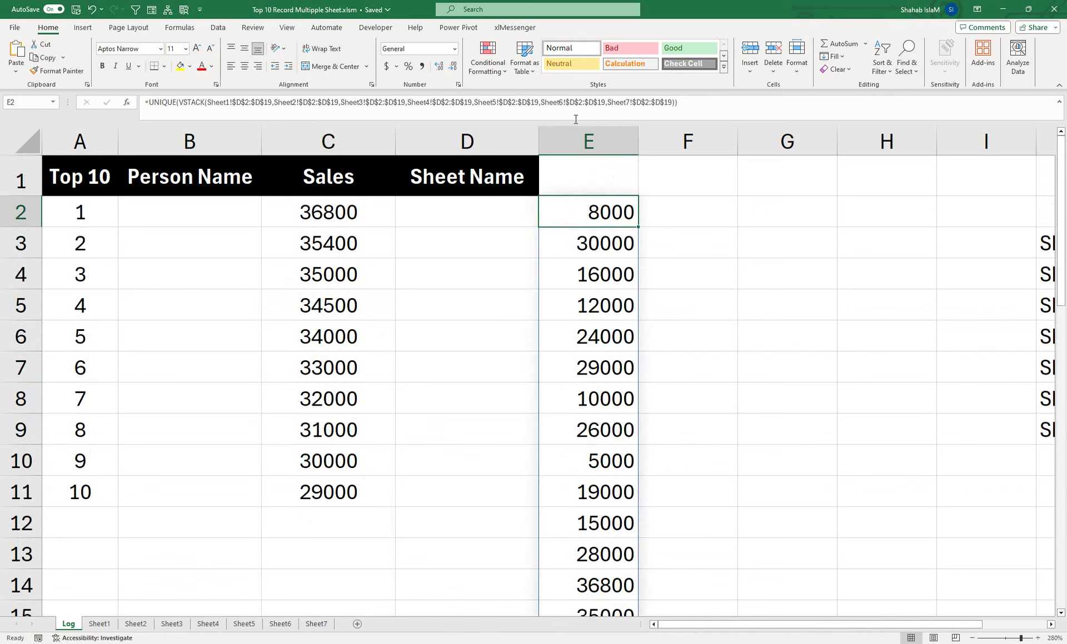
click(360, 206)
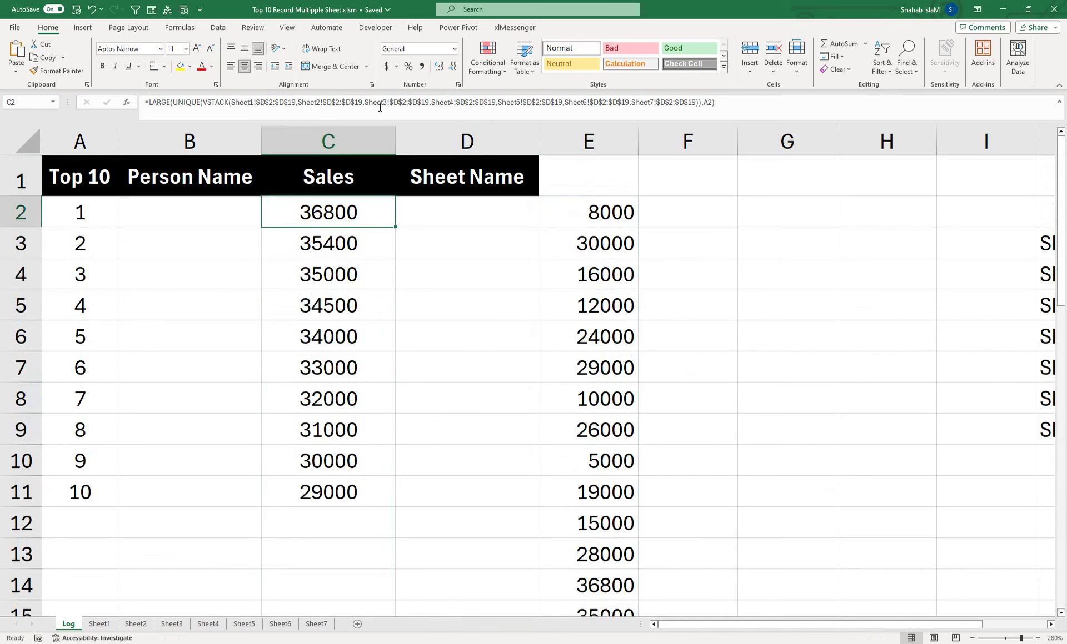
click(589, 142)
right_click(617, 142)
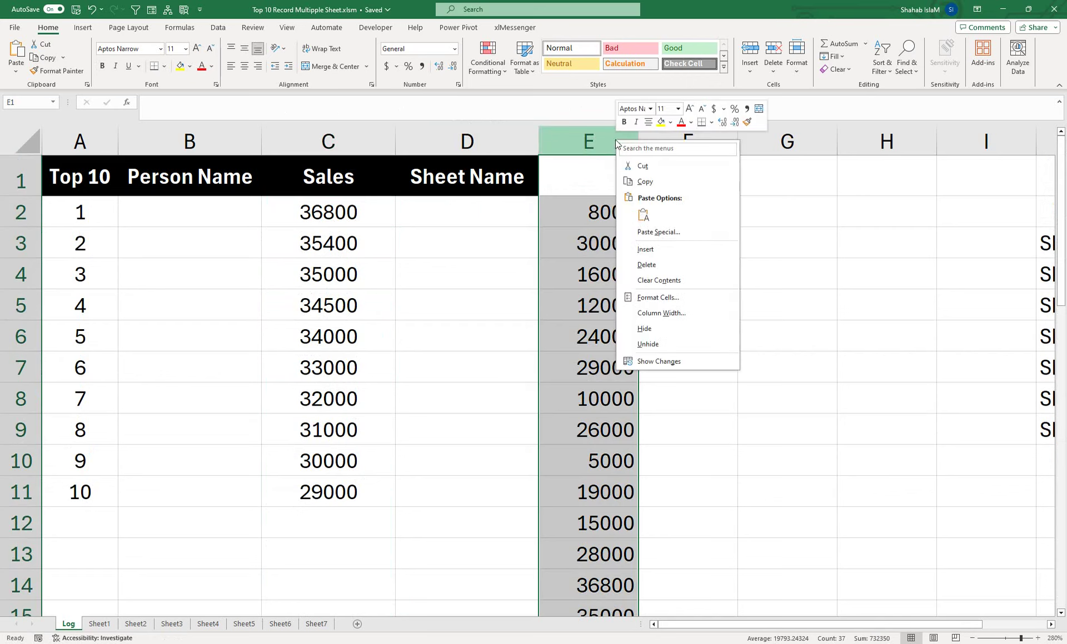
click(621, 268)
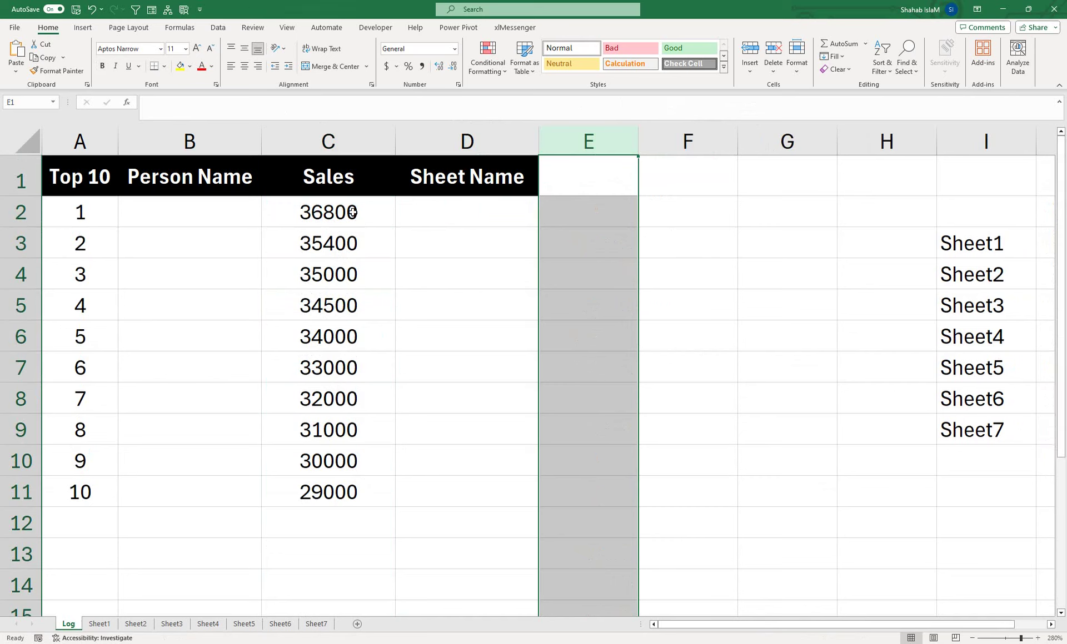
- Clear Sheet2–Sheet7 in column I and refill them as a series from Sheet1
click(377, 218)
key(shift+Down)
key(shift+Down)
key(shift+Down)
key(shift+Down)
drag(435, 215, 445, 498)
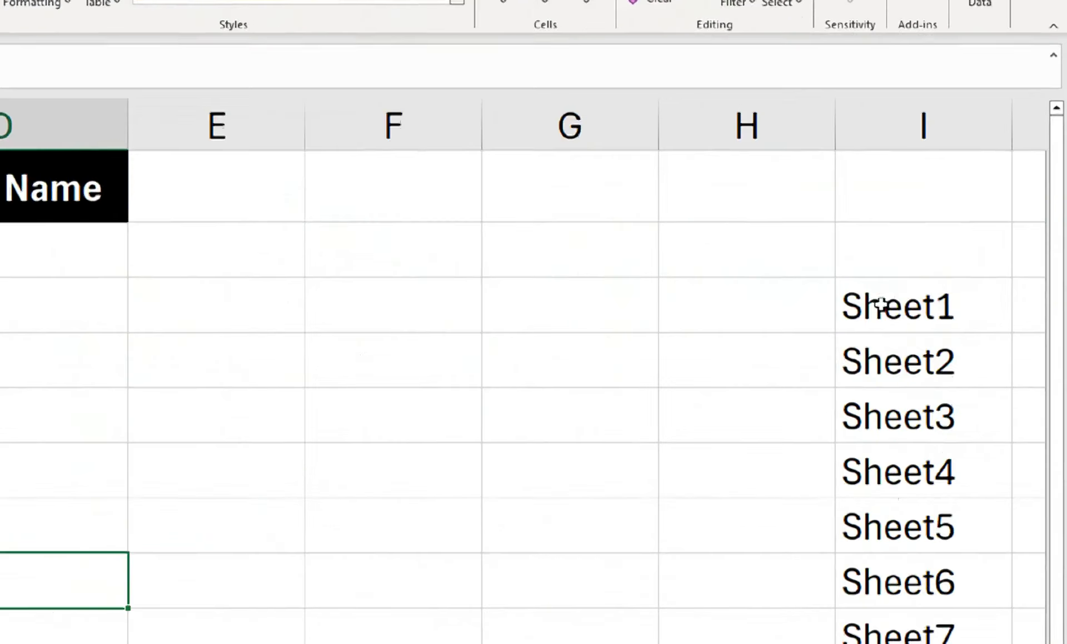
click(880, 305)
drag(880, 362, 896, 483)
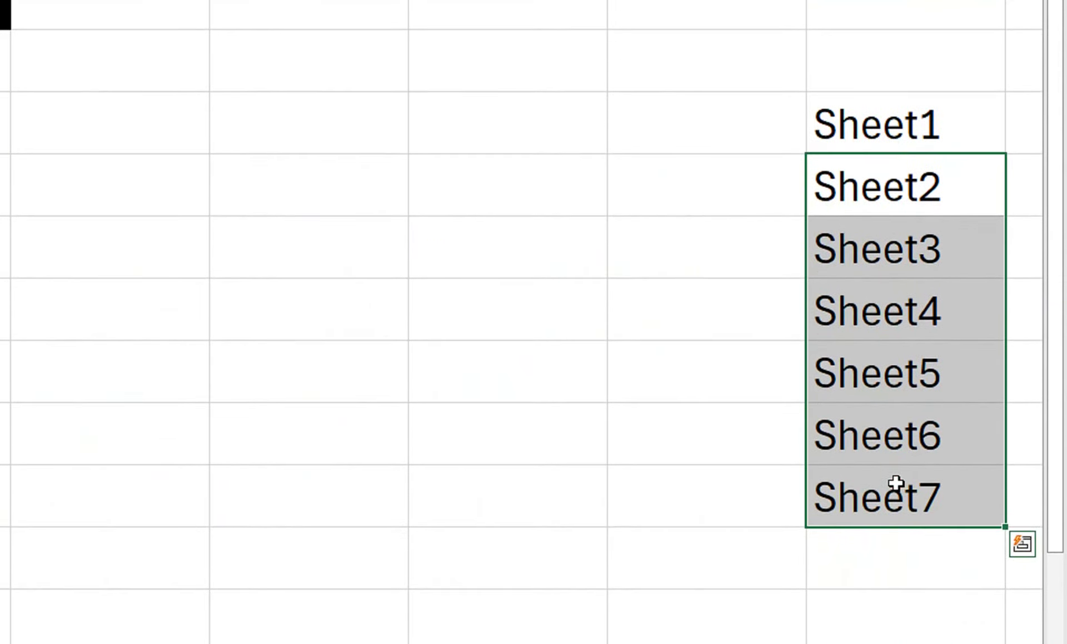
key(Delete)
click(955, 127)
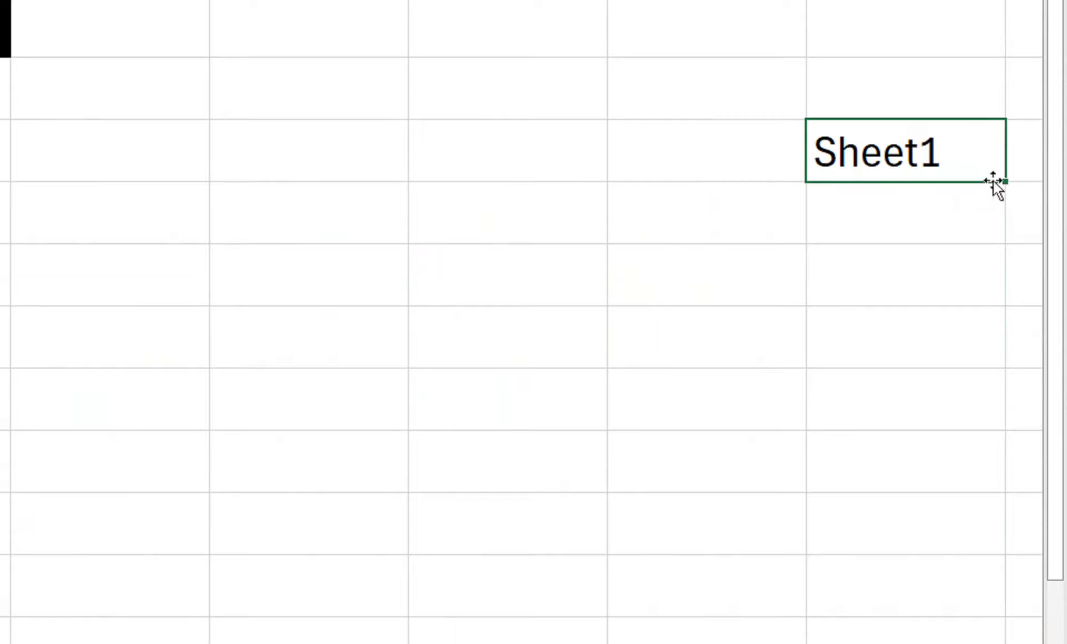
mouse_move(1009, 183)
mouse_down()
mouse_move(1009, 502)
mouse_move(1010, 484)
mouse_up()
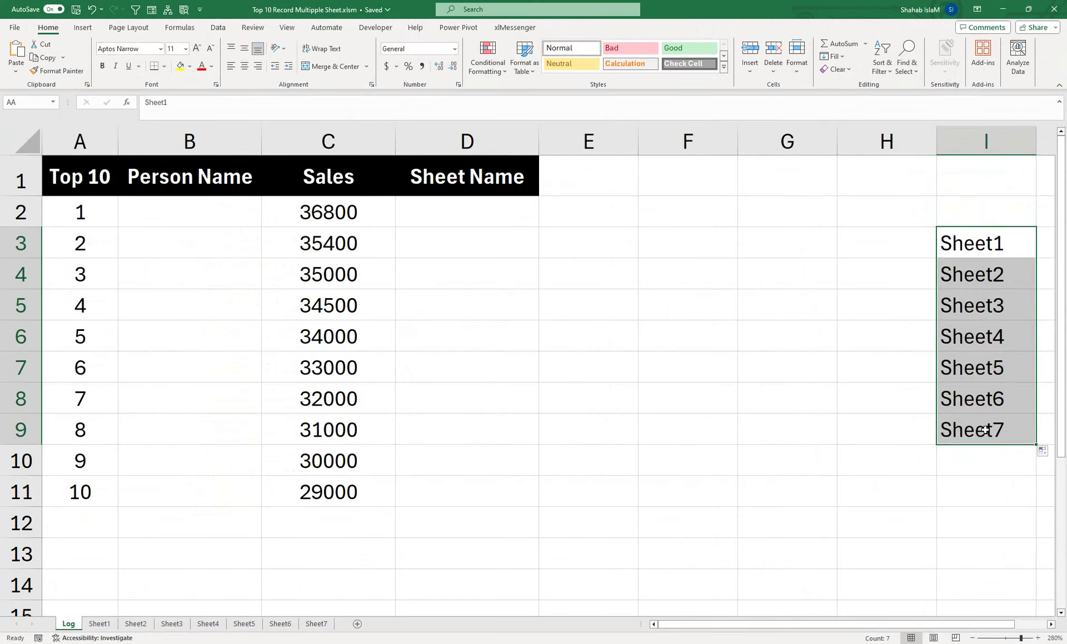
key(alt+m)
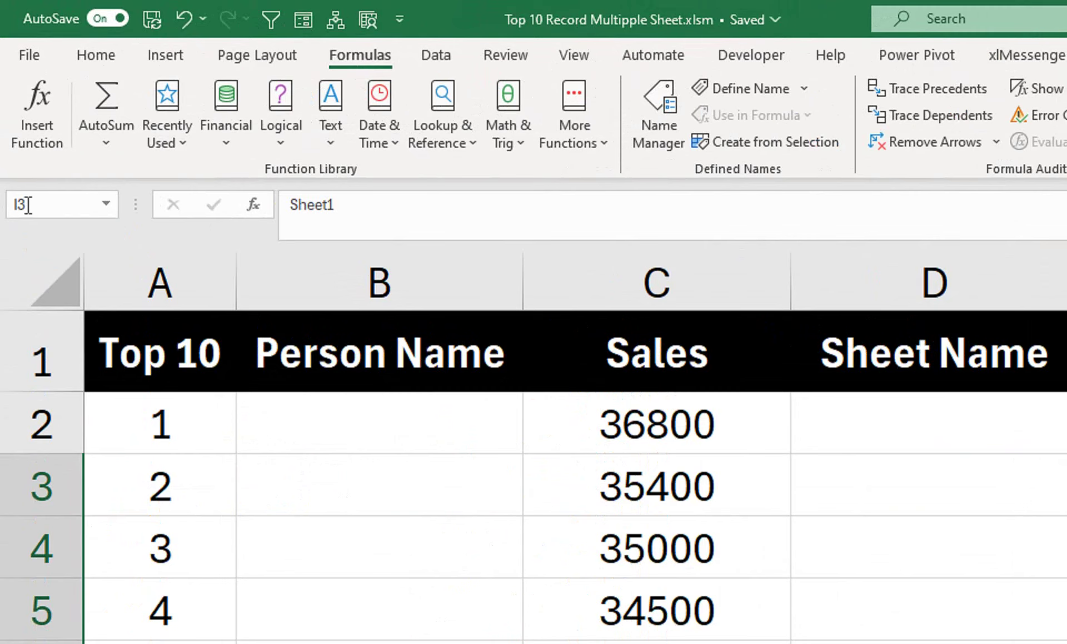
- Type AA in the Name Box to name the selected I3:I9 sheet list
click(22, 102)
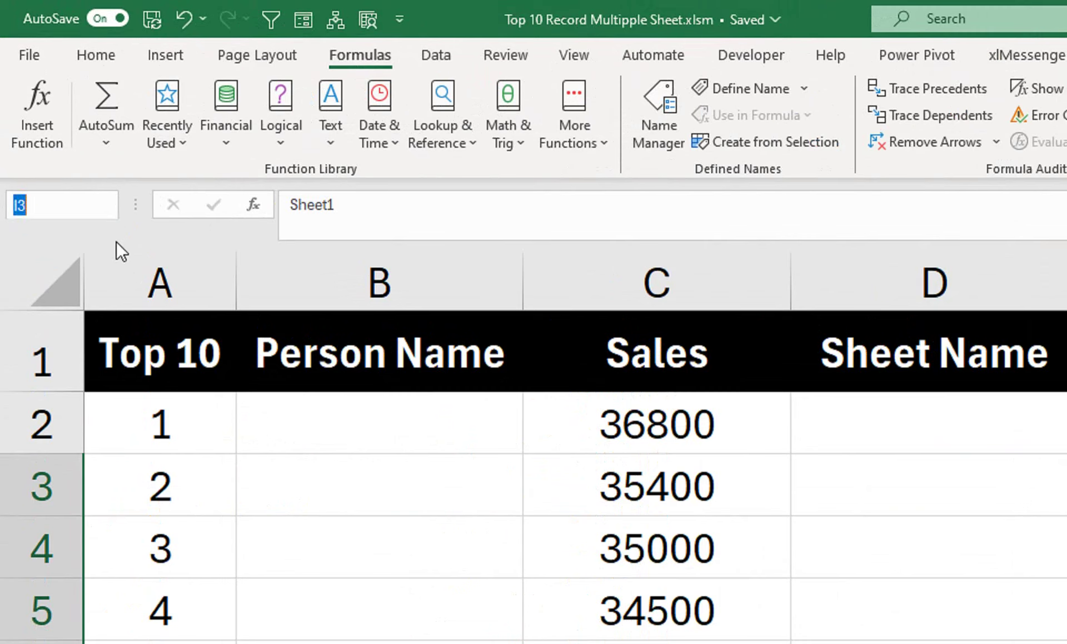
text(aa)
key(BackSpace)
text(A)
key(BackSpace)
key(BackSpace)
text(AA)
key(Return)
key(Return)
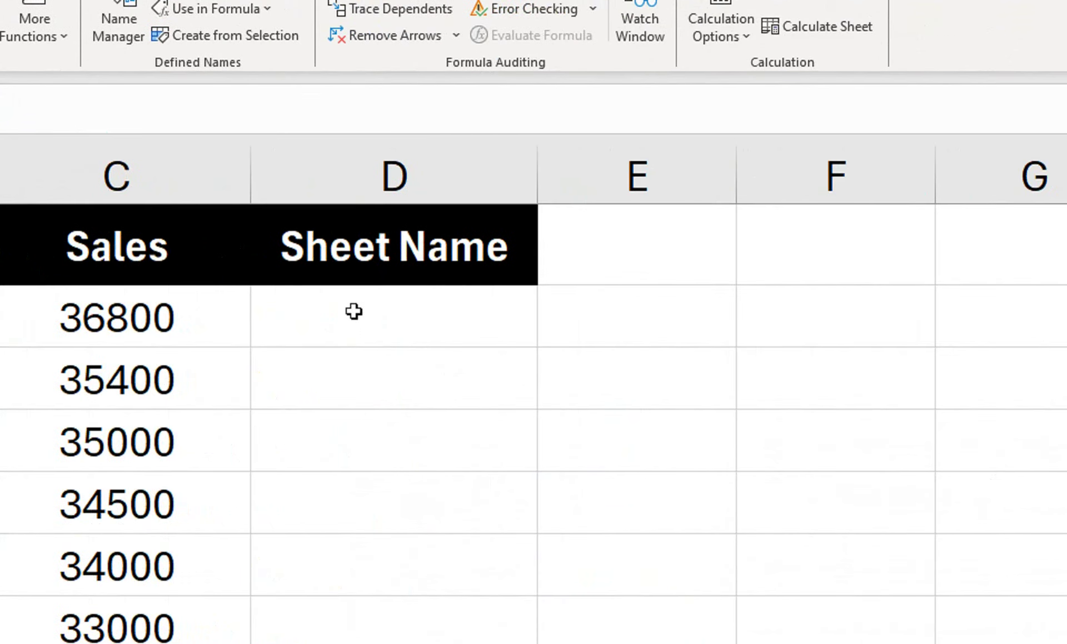
- Start D2's formula as =INDEX(AA,MATCH(1,--( using autocomplete for INDEX, AA and MATCH
click(352, 311)
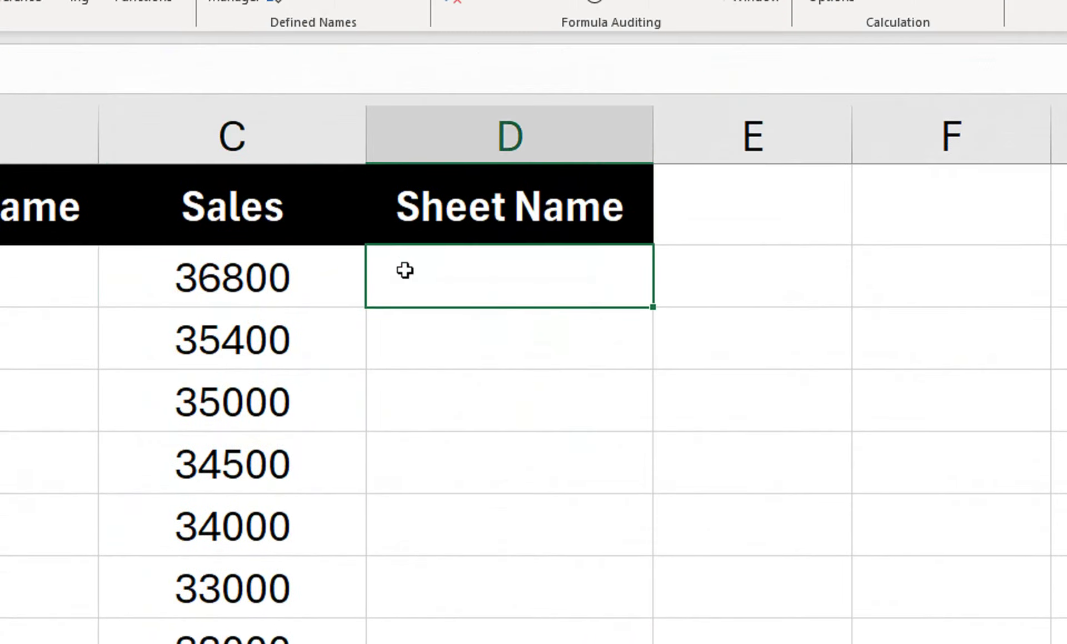
text(=ind)
key(Tab)
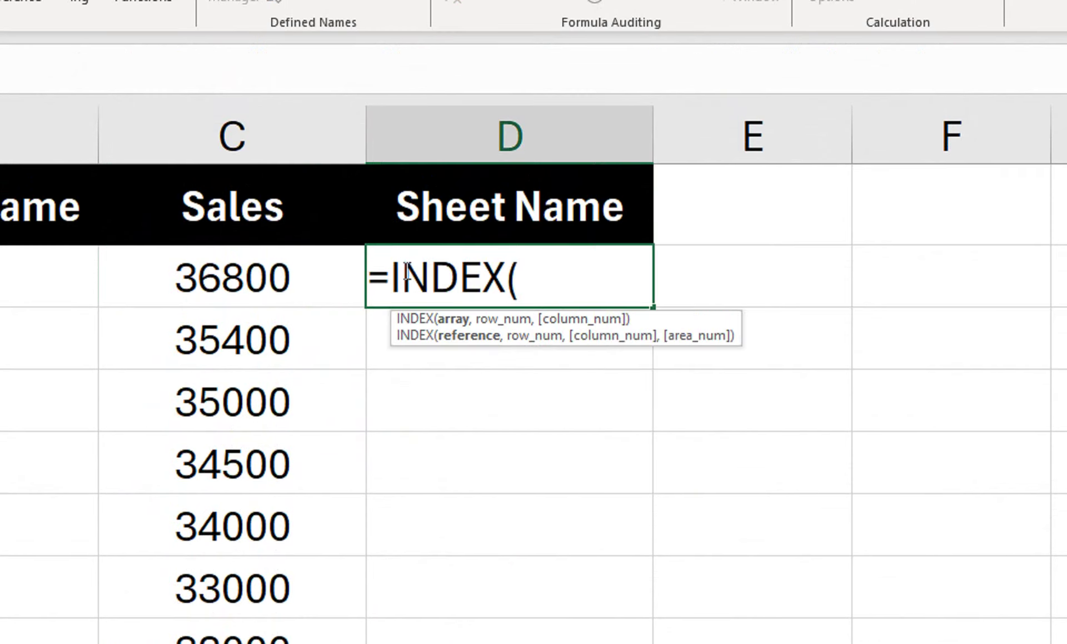
text(aa)
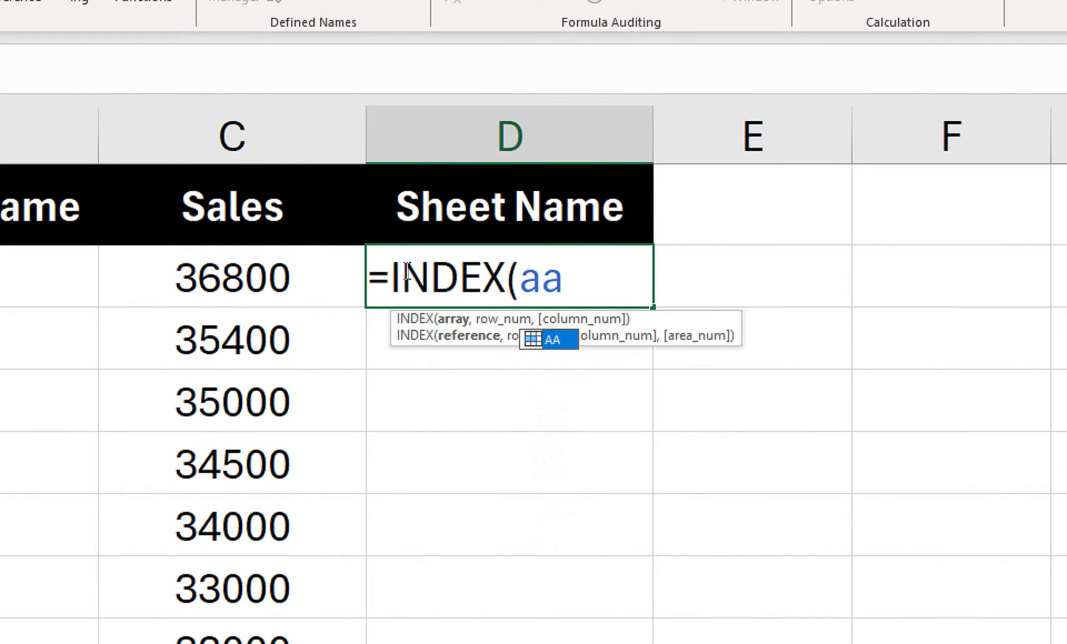
key(Tab)
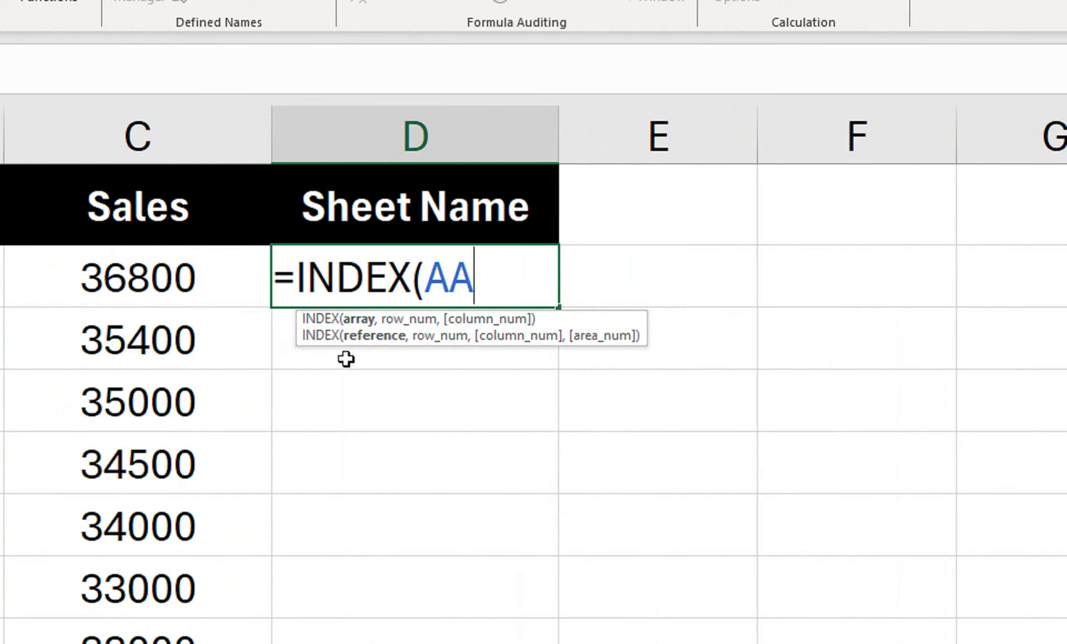
text(,mat)
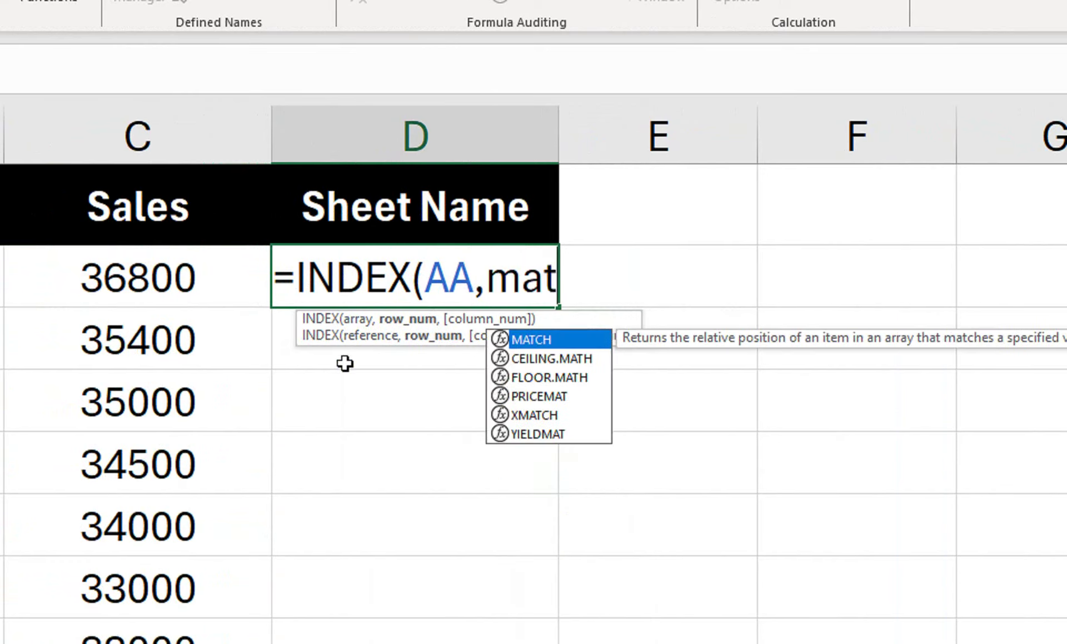
key(Tab)
text(1)
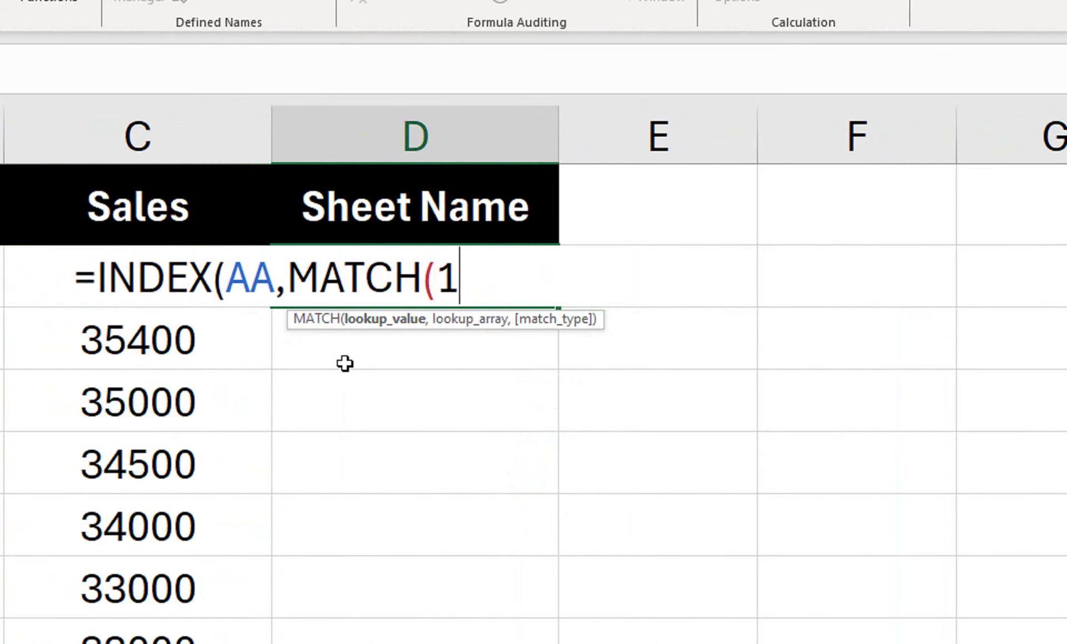
text(,)
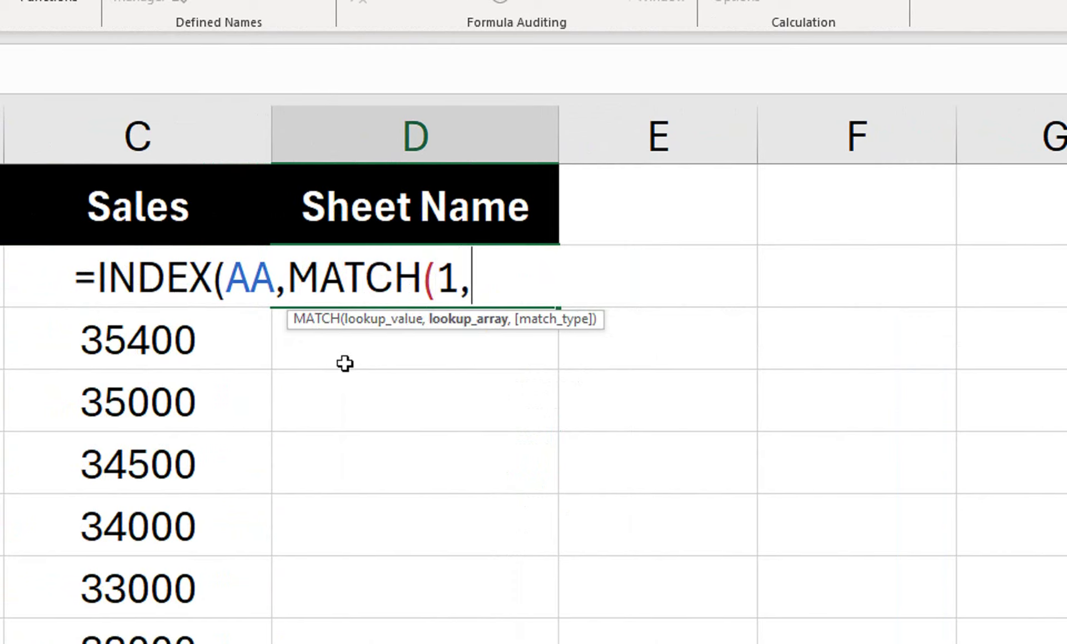
text(--)
text(()
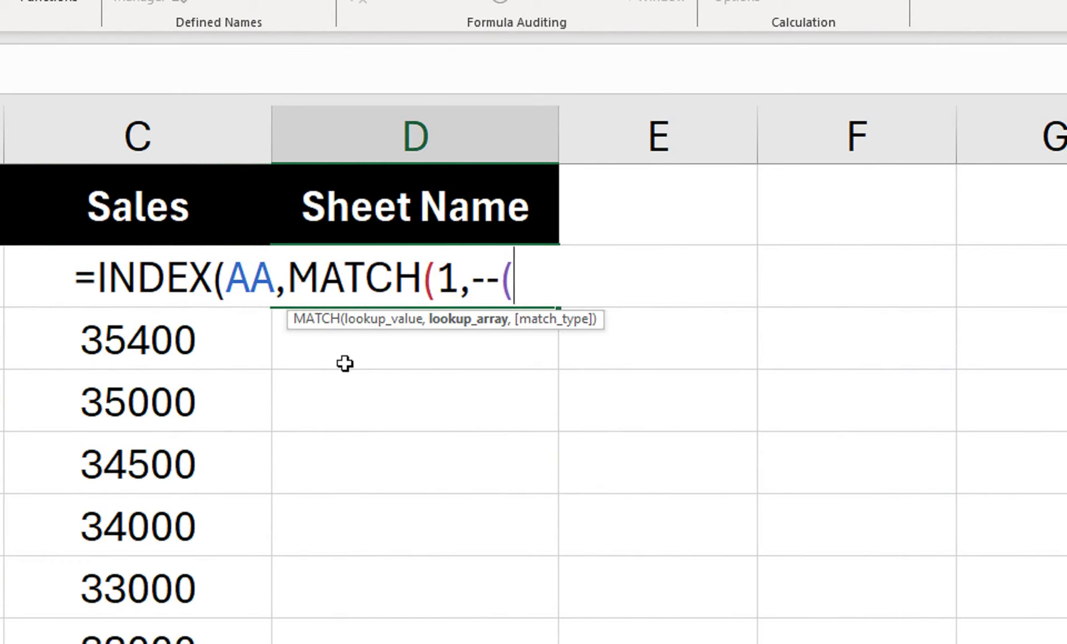
text(c)
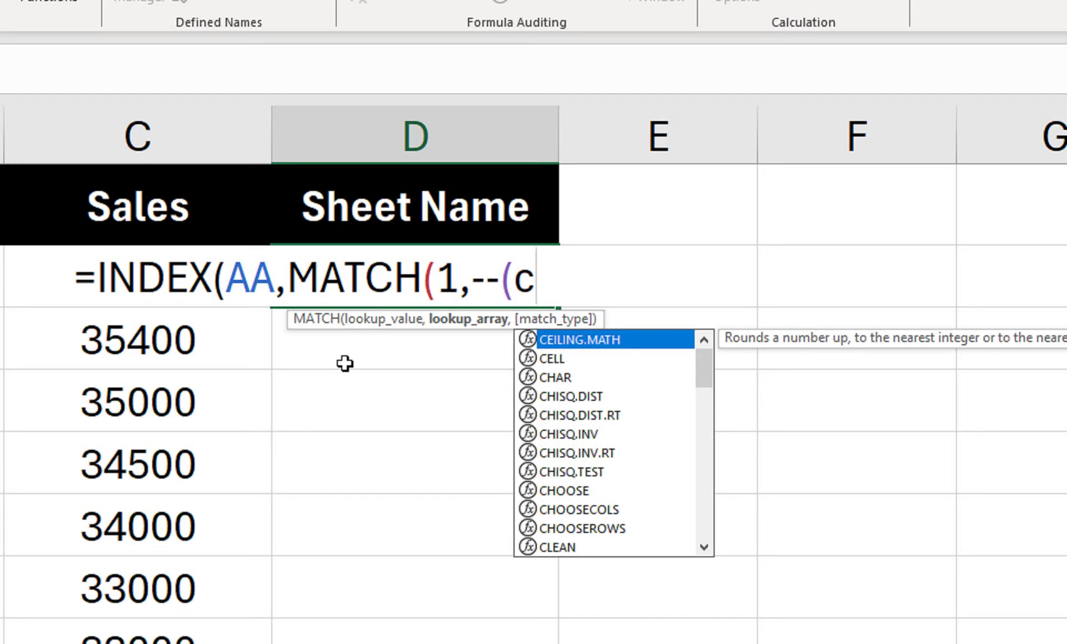
text(untif)
key(Return)
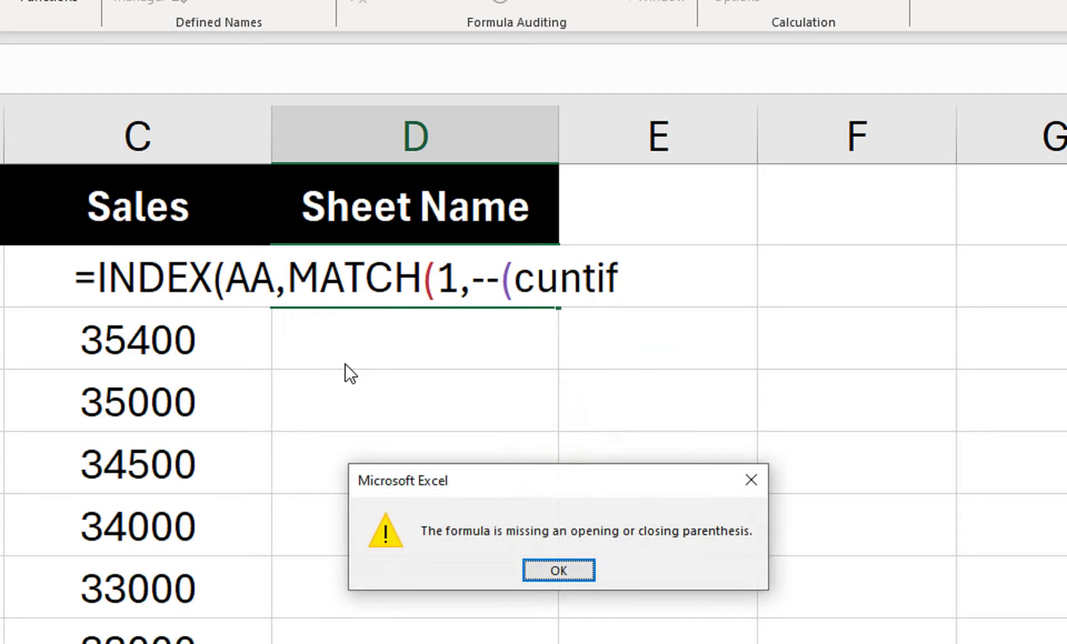
key(Return)
- Add Countif(INDIRECT("'"&AA&"'! so each sheet reference is built from the AA list
text(Cou)
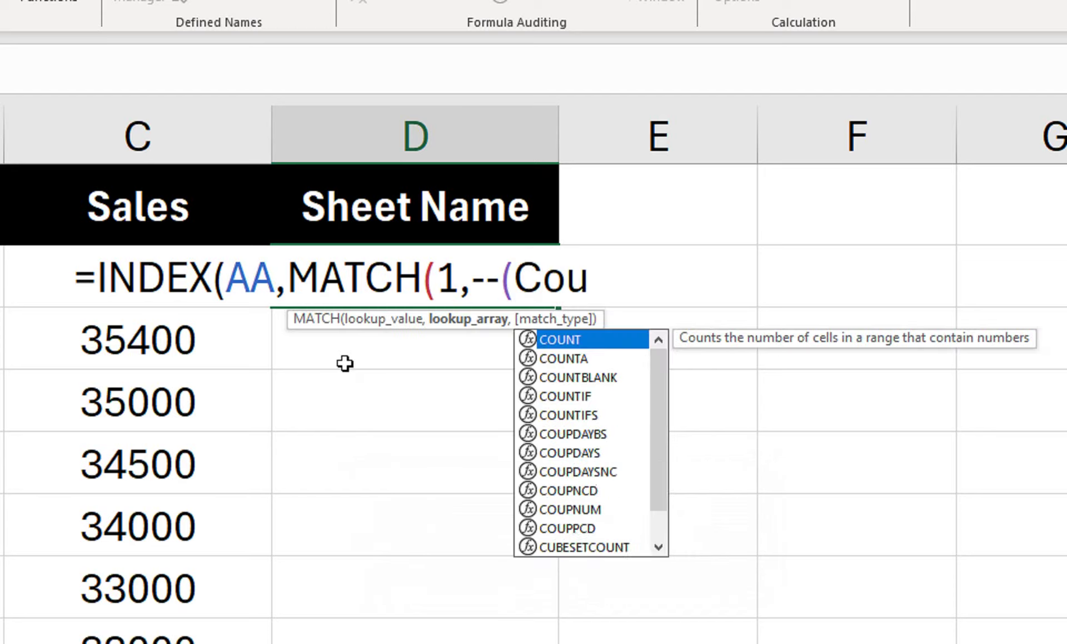
text(ntif()
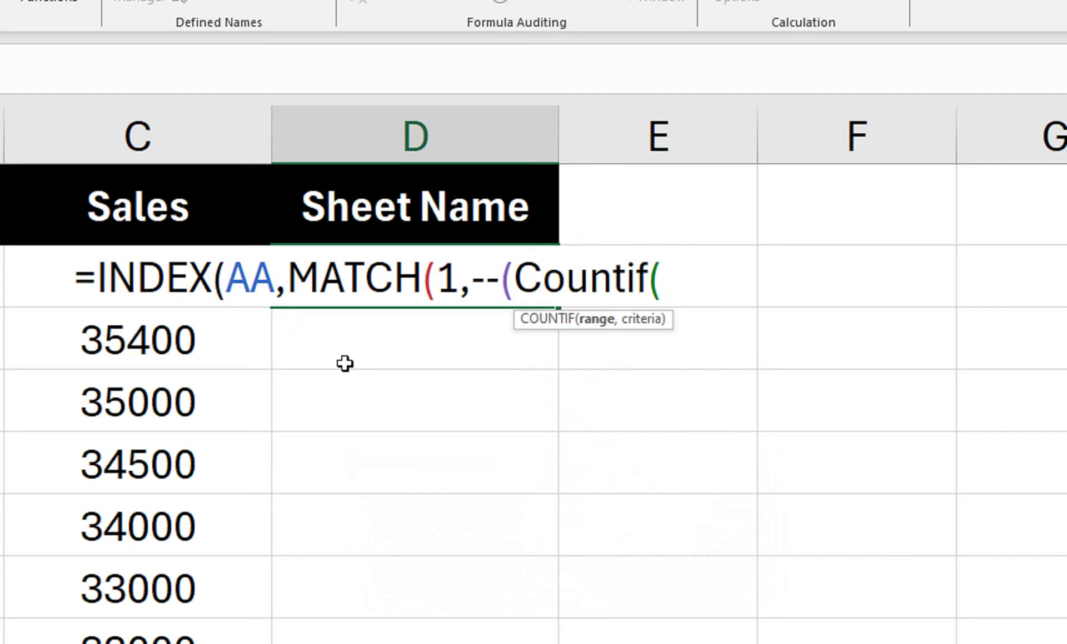
text(i)
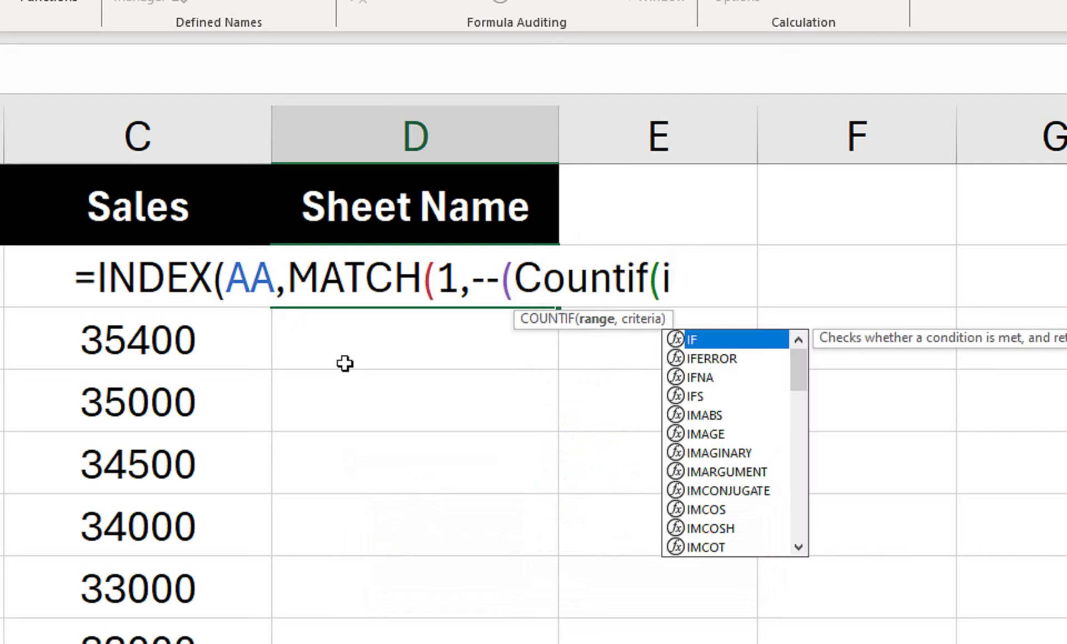
text(ndi)
key(Tab)
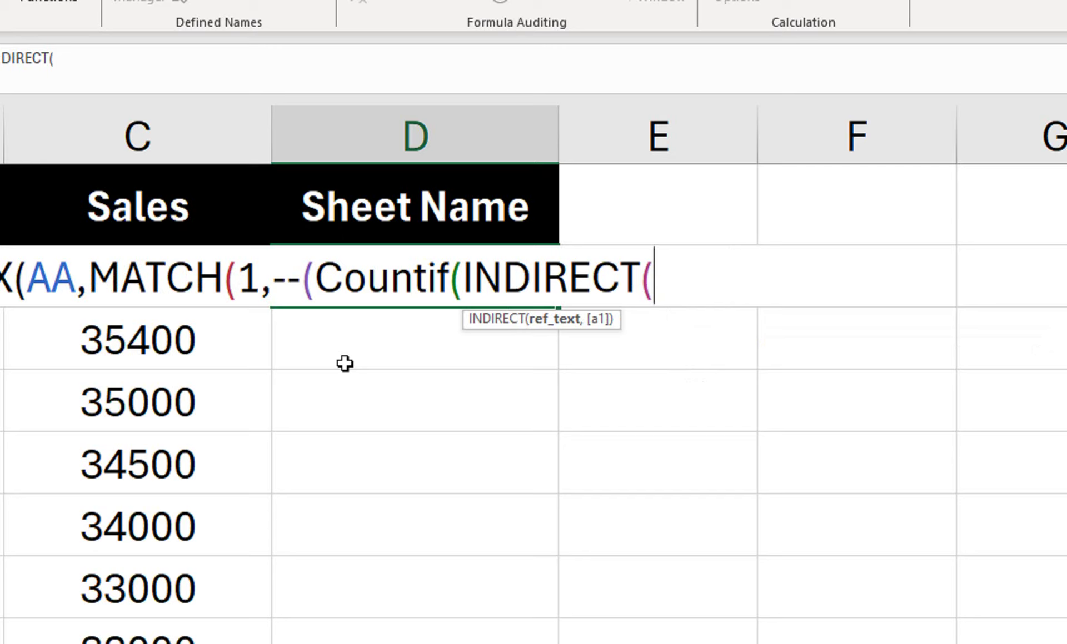
text("")
text(")
text(&)
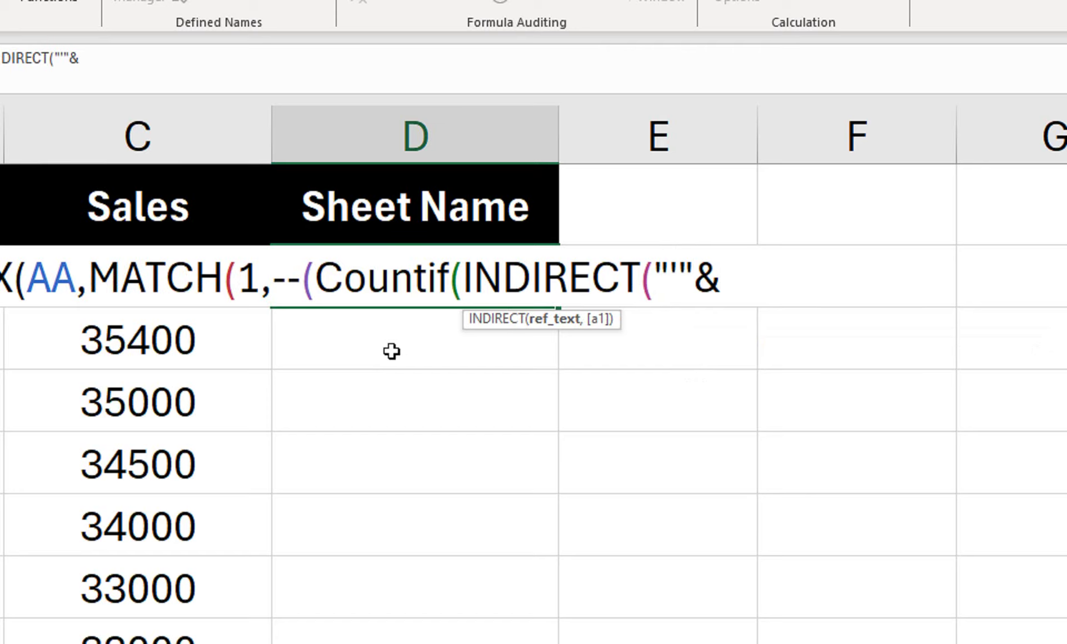
scroll(959, 368, right, 2)
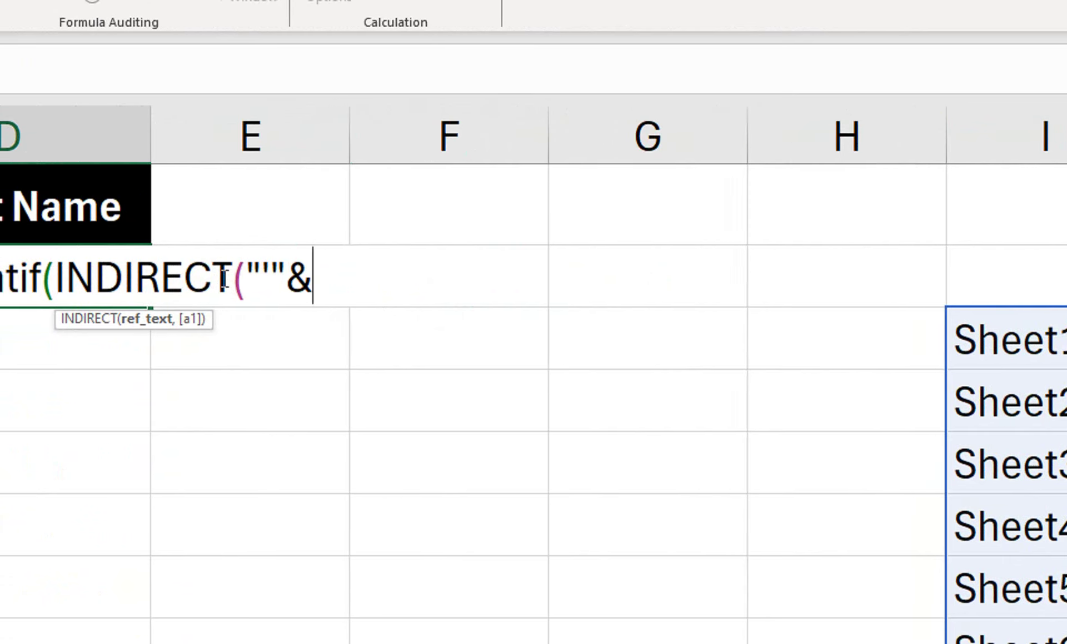
text(aa)
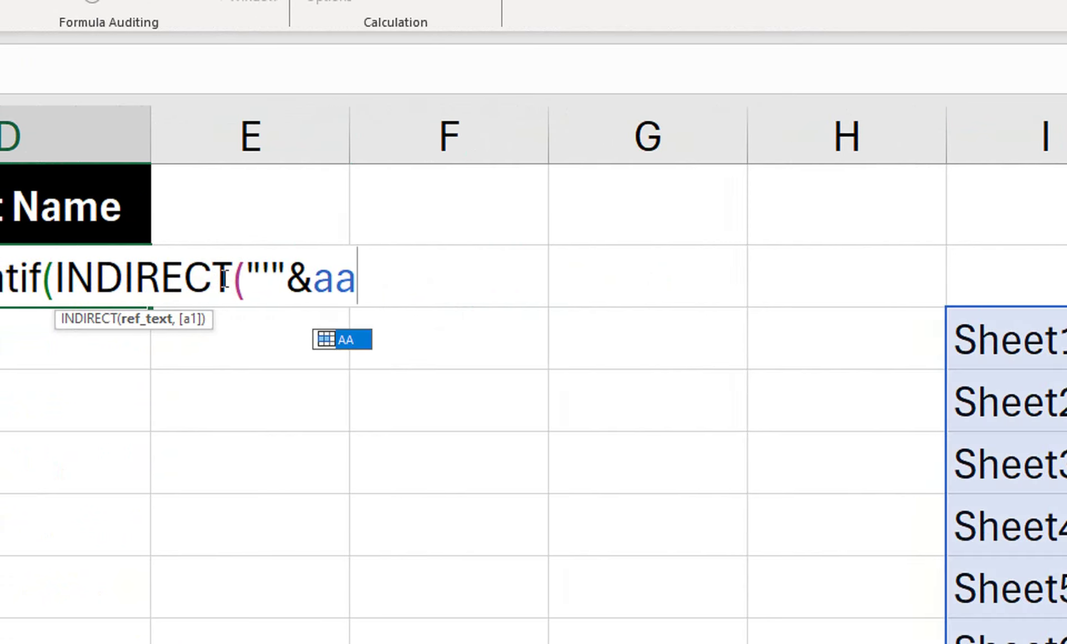
key(Tab)
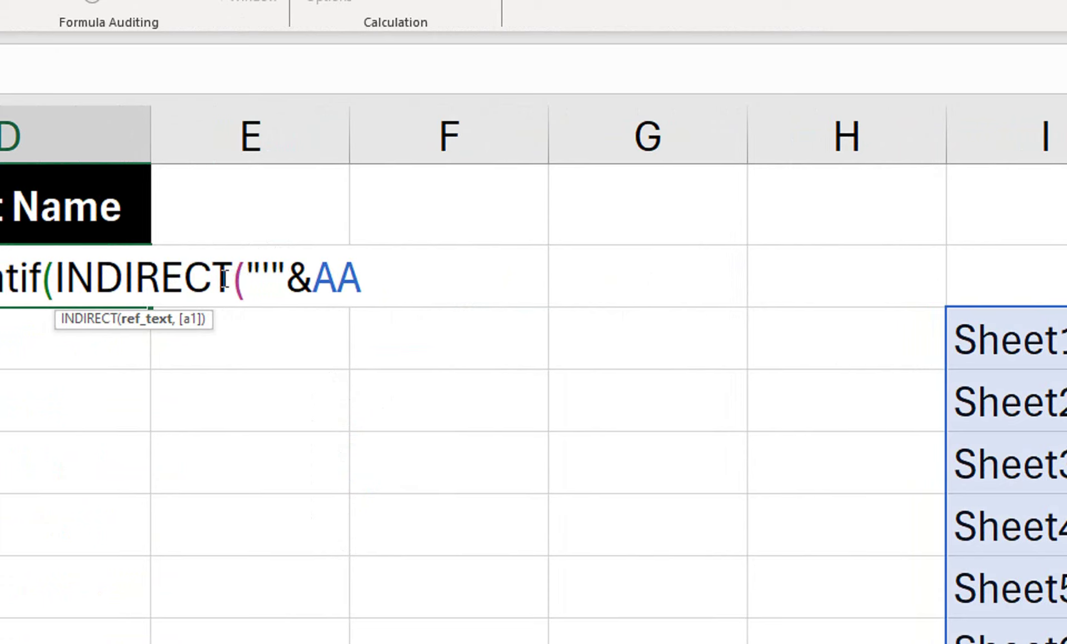
text(&)
text(")
text('!)
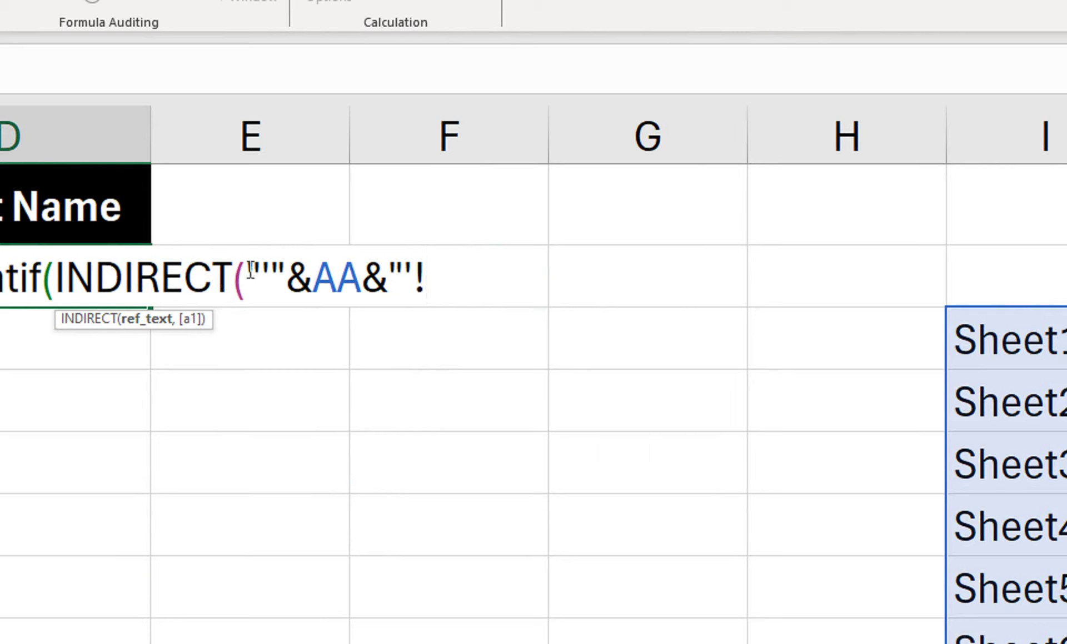
drag(249, 273, 455, 292)
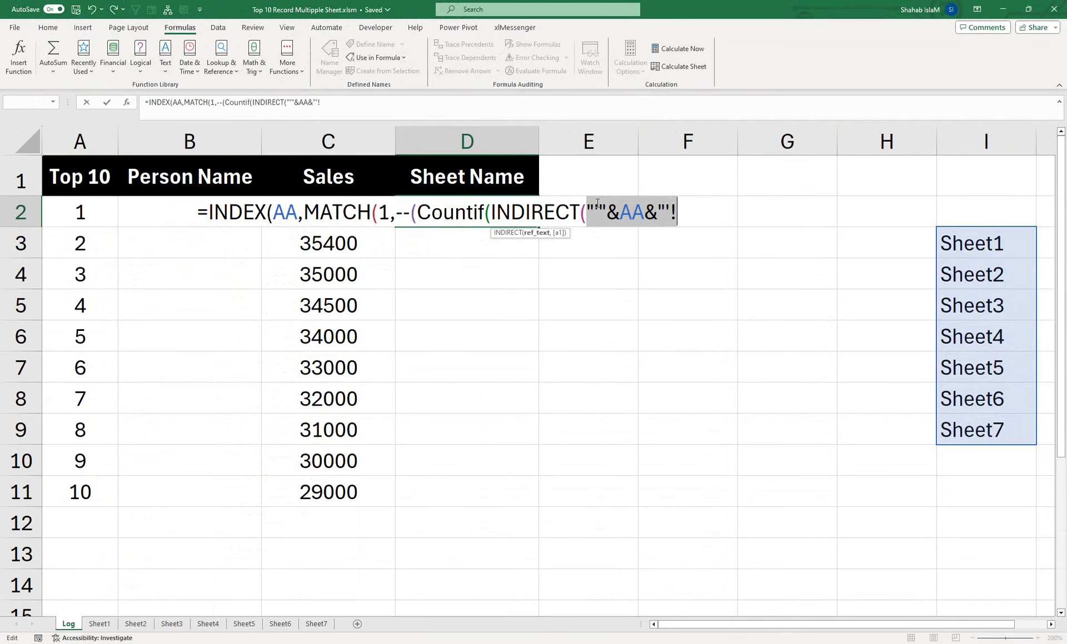
- Point INDIRECT at the Sheet1–Sheet7 D2:D19 sales range, then select Sheet1:Sheet7 for removal
click(100, 624)
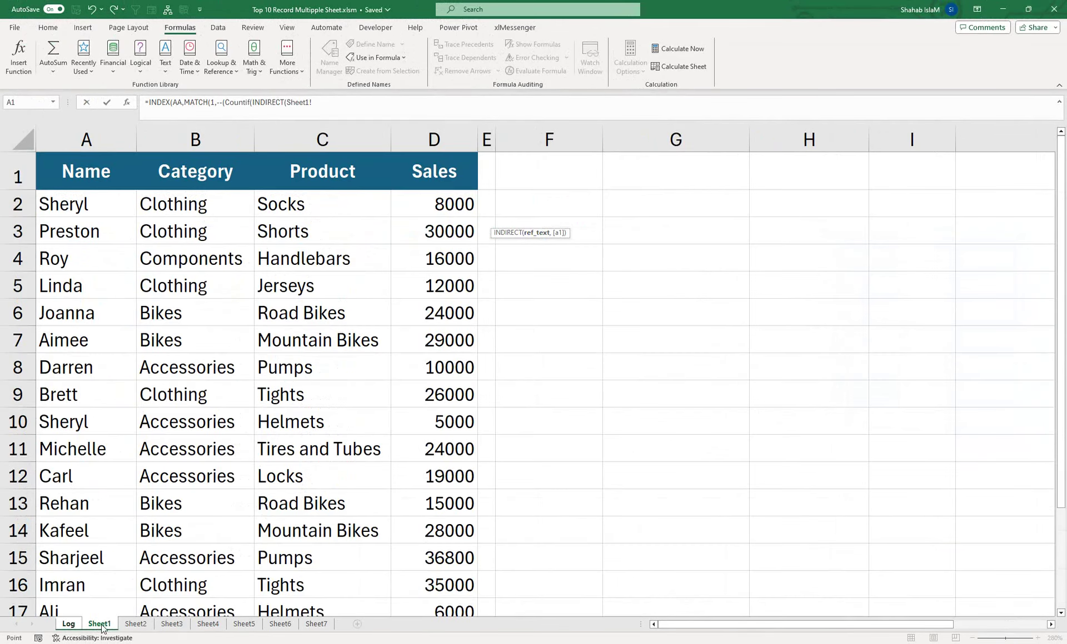
shift+click(312, 624)
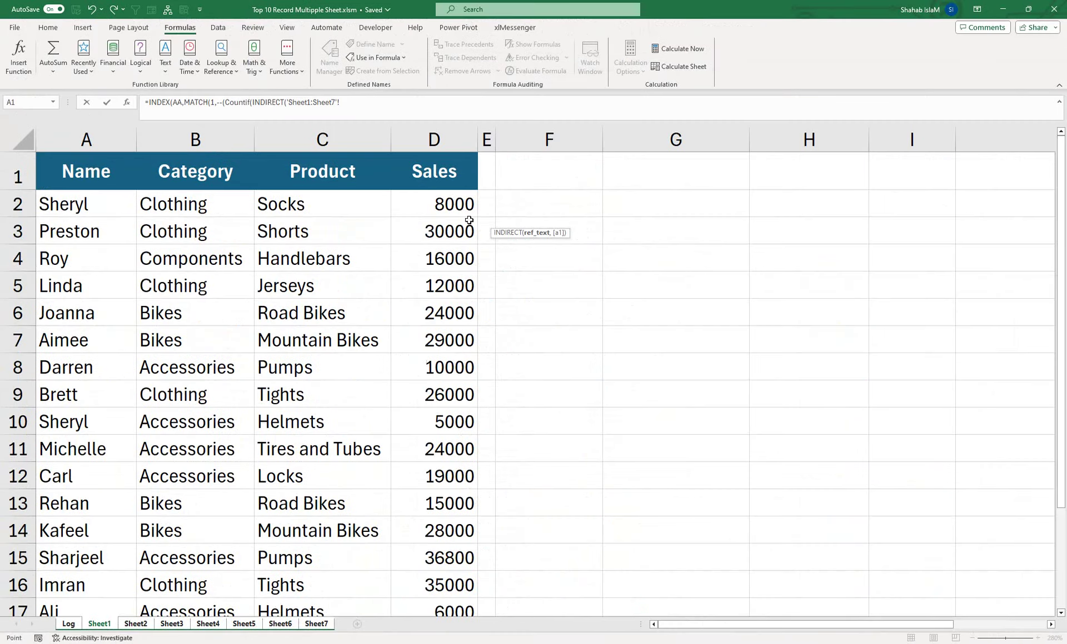
click(453, 201)
key(ctrl+shift+Down)
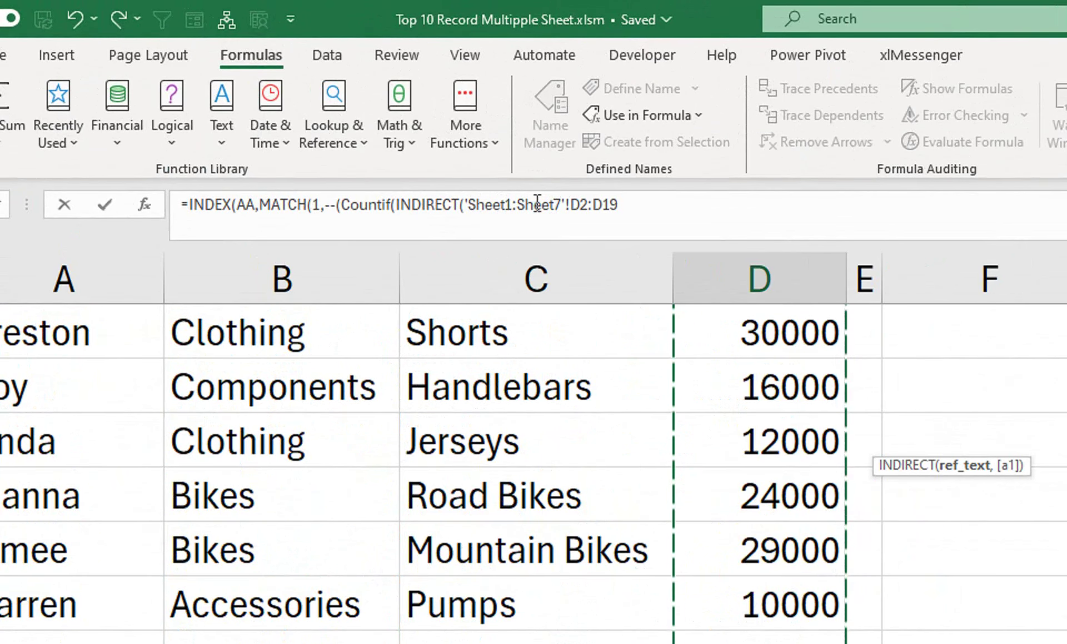
click(562, 202)
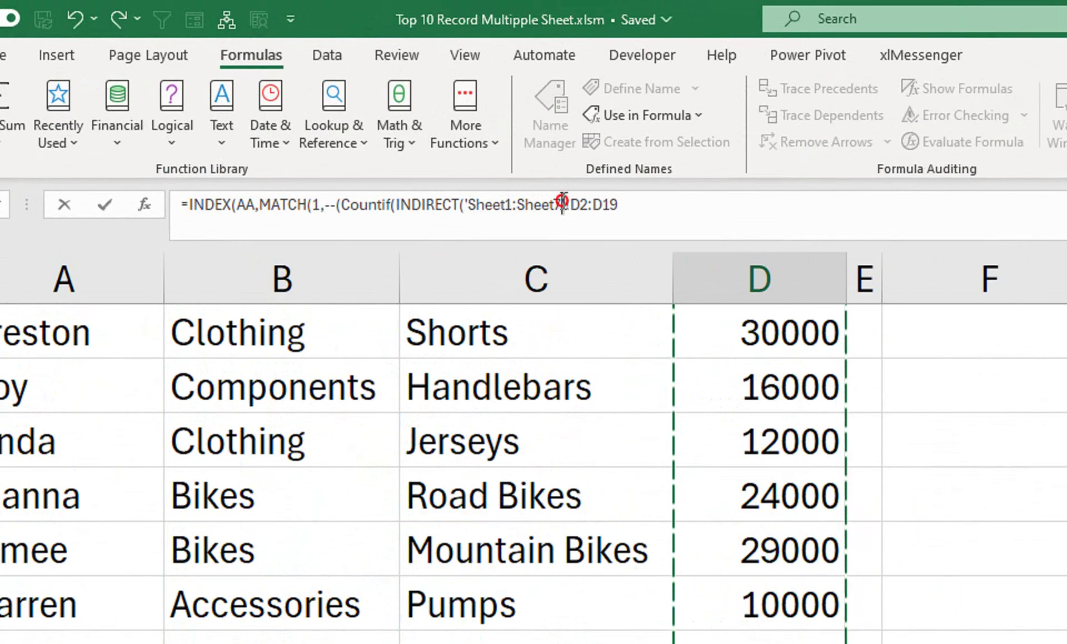
drag(562, 202, 466, 204)
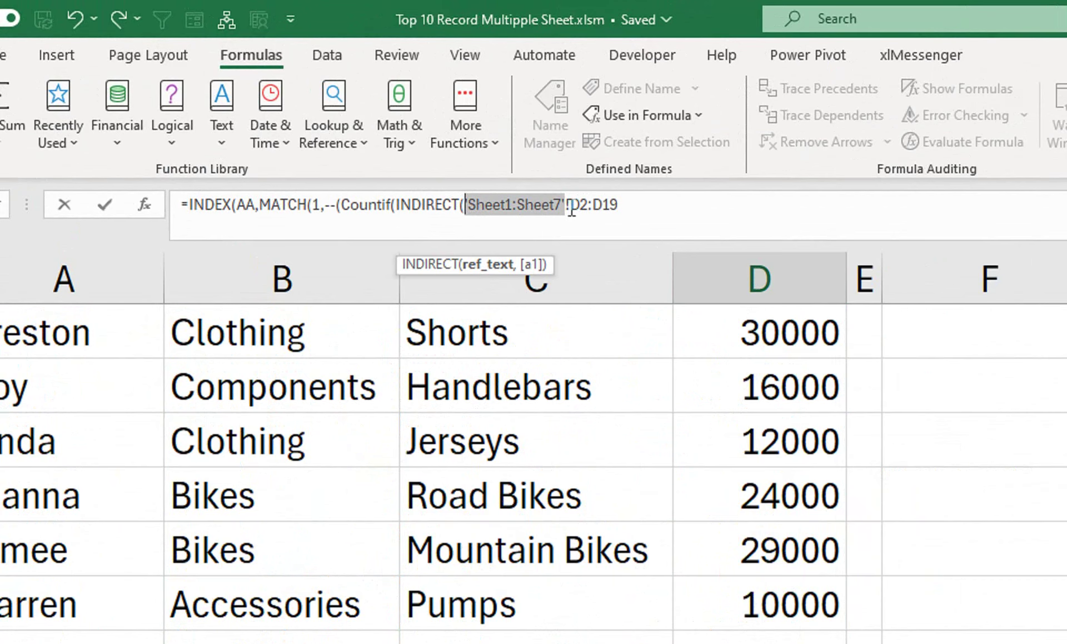
- Replace the hard-coded Sheet1:Sheet7 with the "'"&AA&"'! text quoting
key(BackSpace)
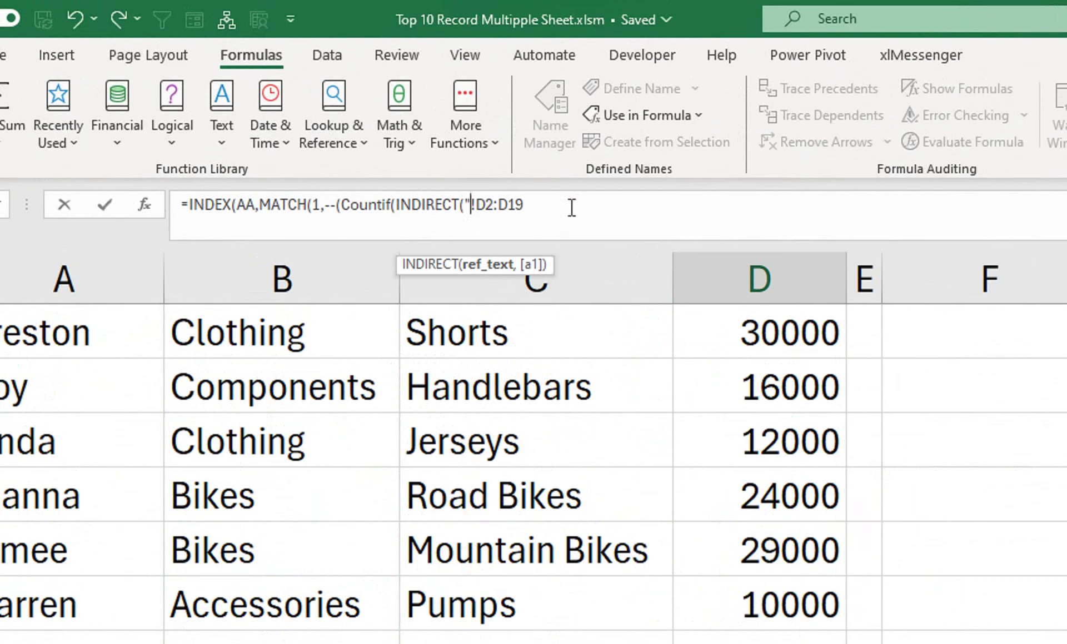
text(')
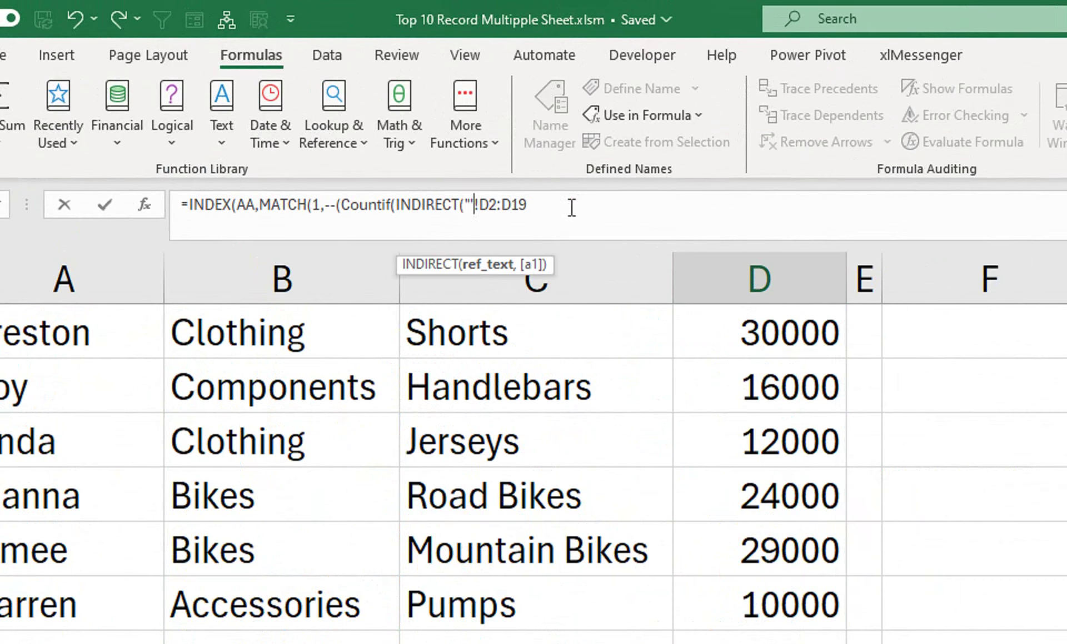
text(")
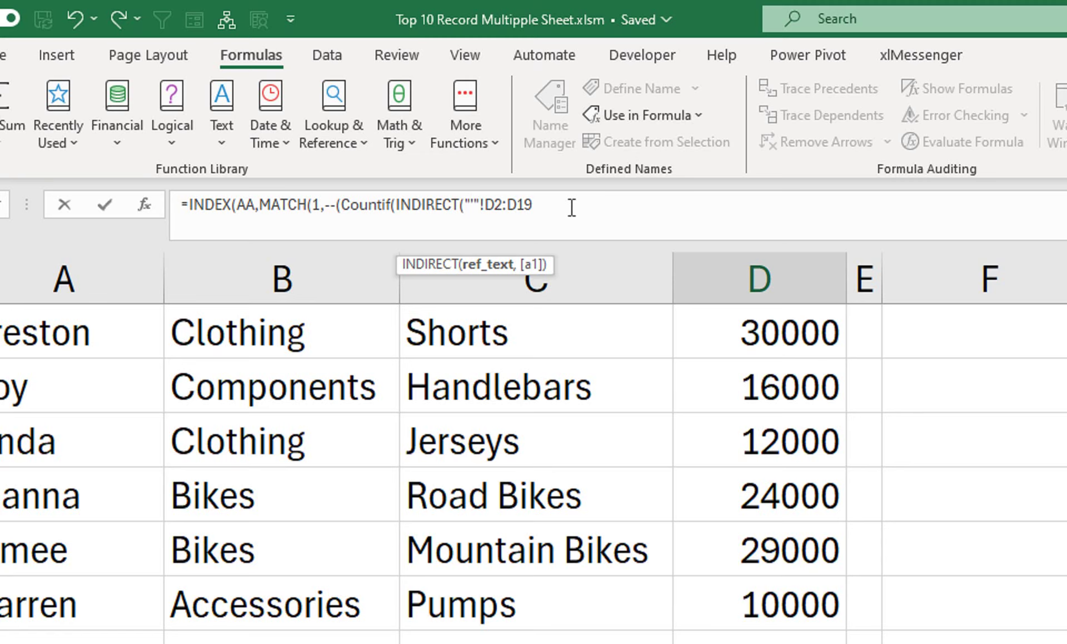
text(&)
text(AA)
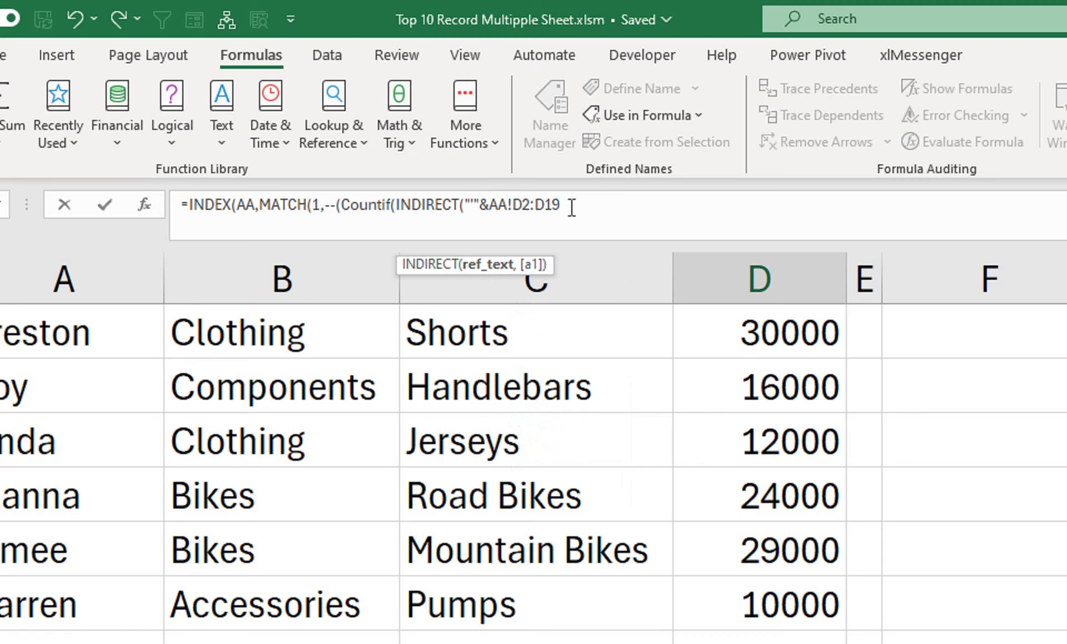
text(&)
text(")
text(')
click(602, 202)
text(")
- Make the range absolute as $D$2:$D$19 and close INDIRECT with ),
drag(580, 204, 532, 205)
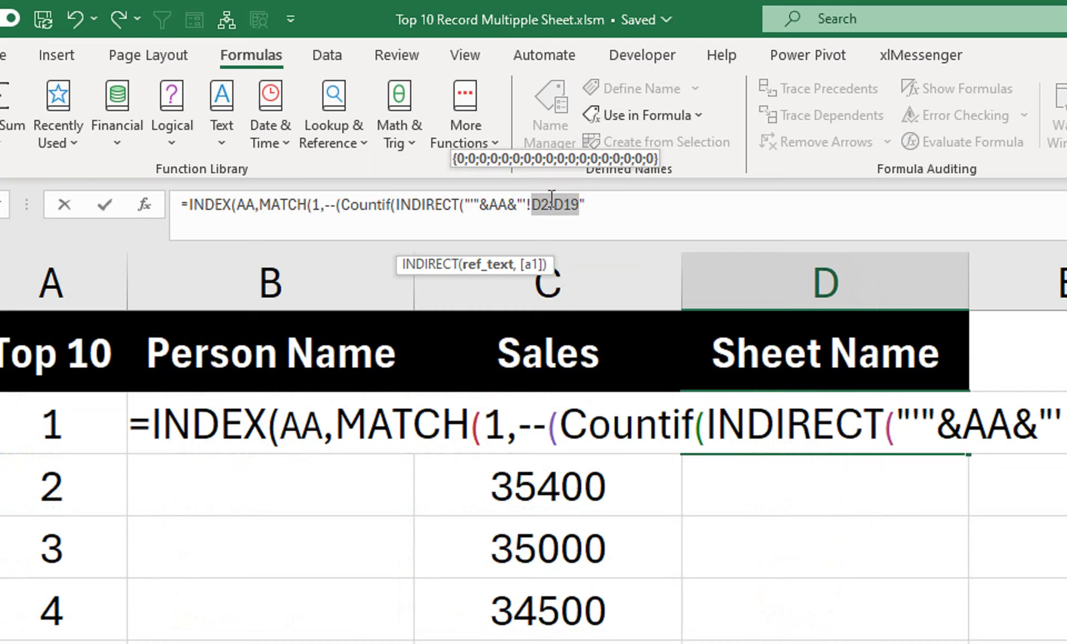
click(539, 237)
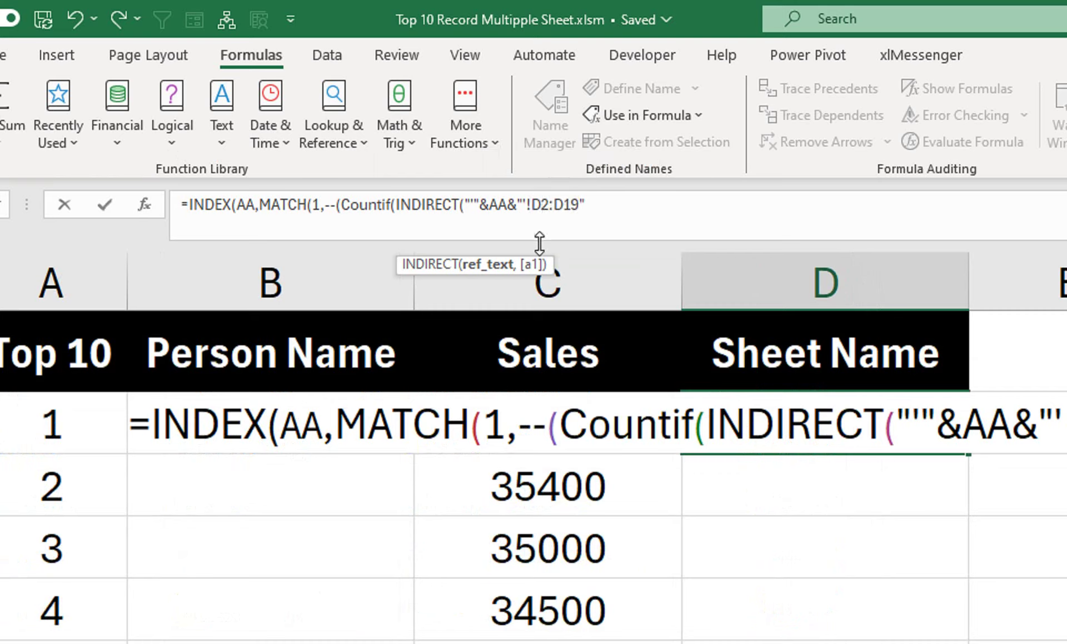
text($)
click(533, 203)
text($)
click(566, 205)
text($D)
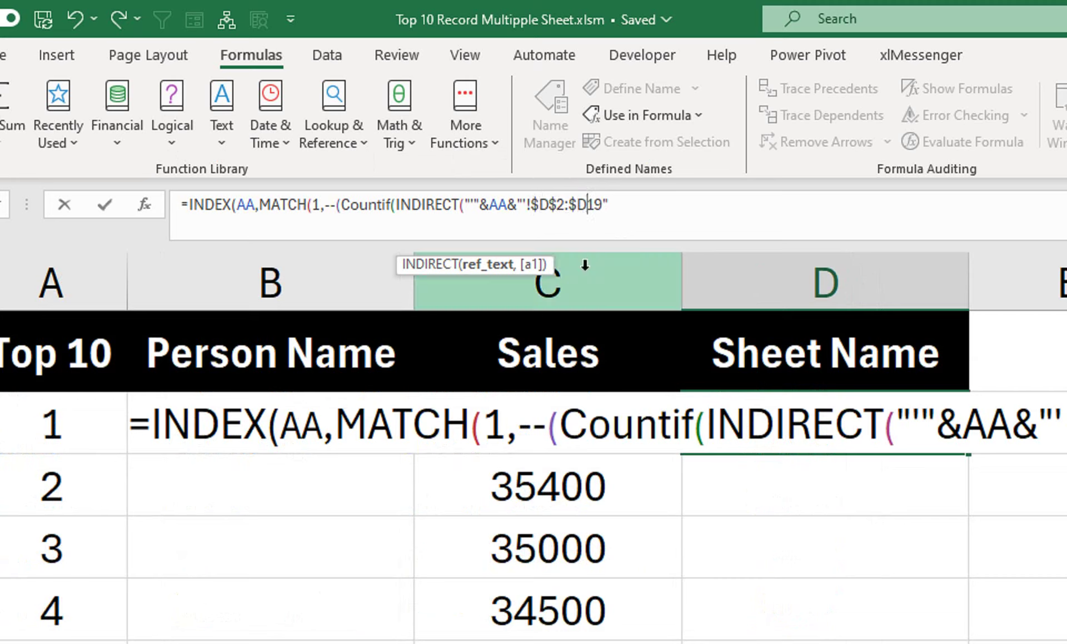
text($)
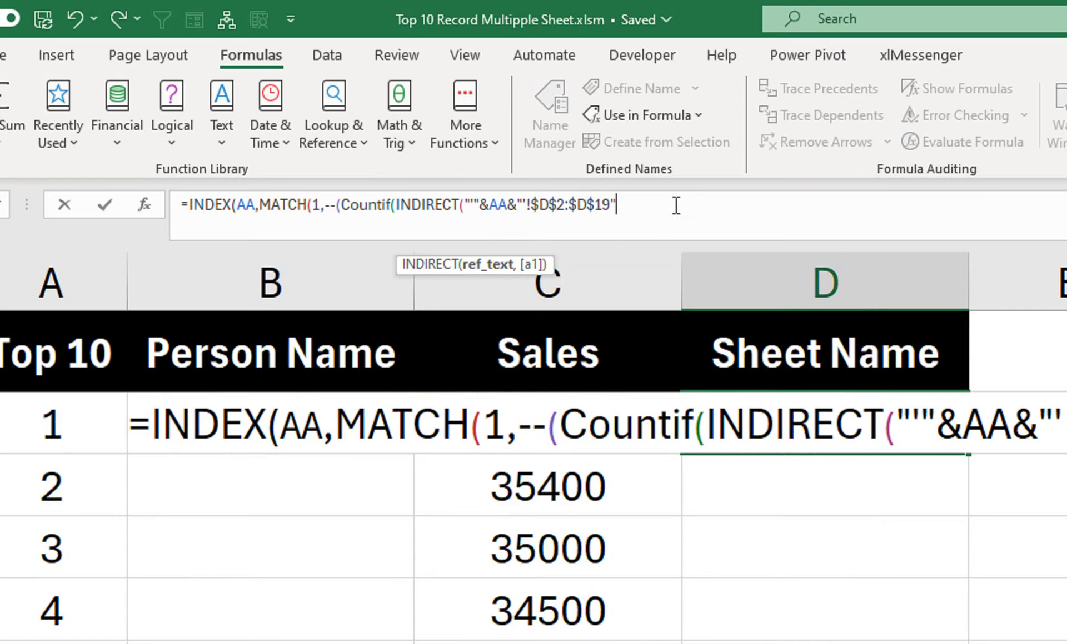
text())
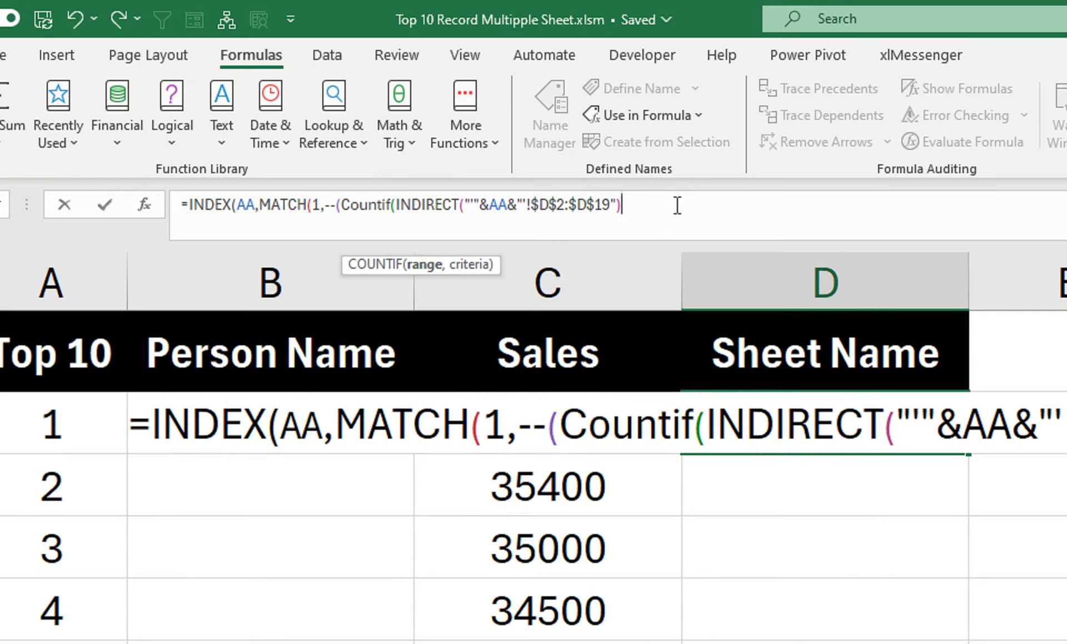
text(,)
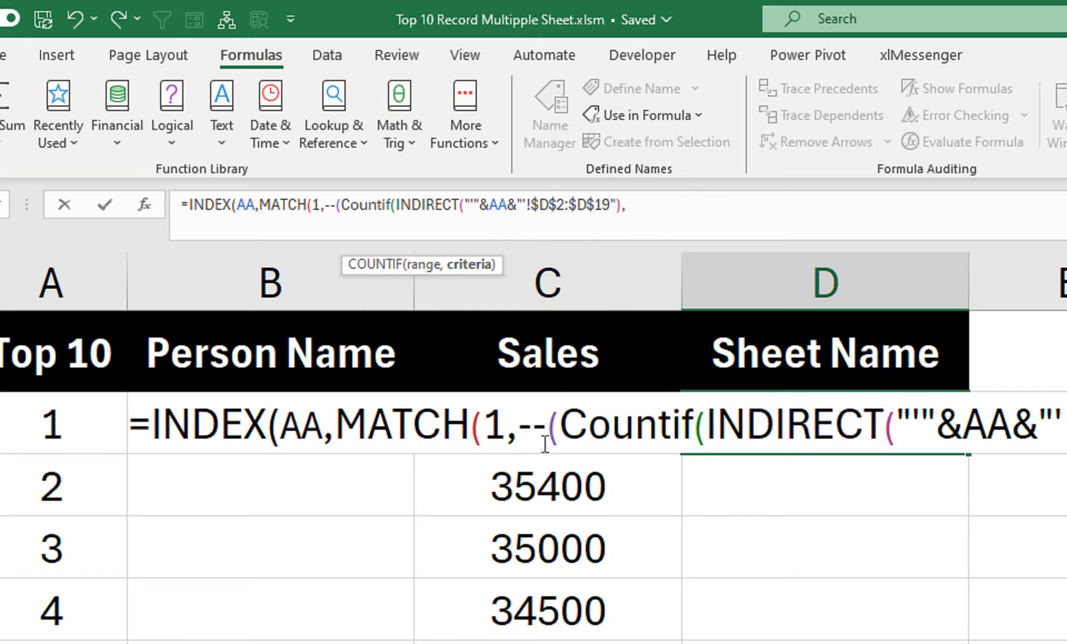
- Finish D2's formula with criterion Log!C2, >0, exact-match 0, and closing parentheses for MATCH and INDEX
click(535, 353)
key(Down)
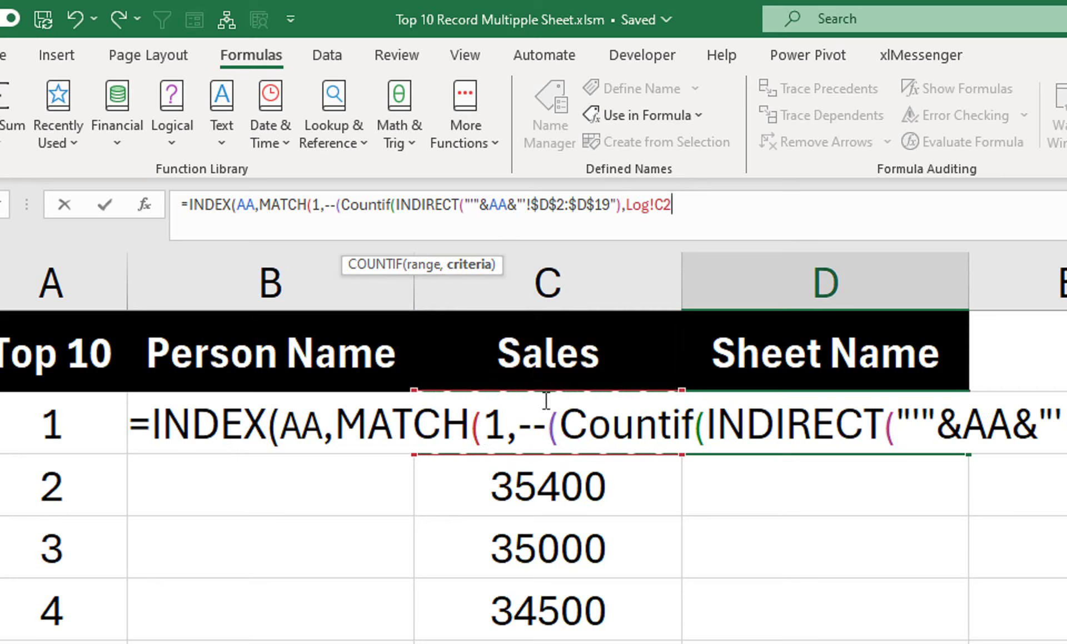
text())
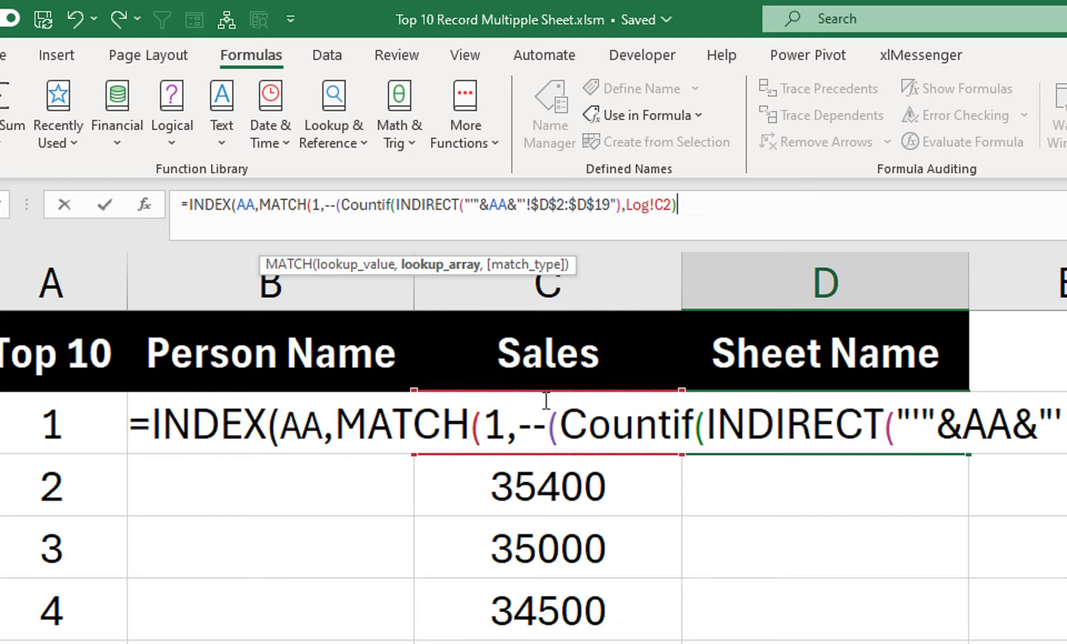
text(>0)
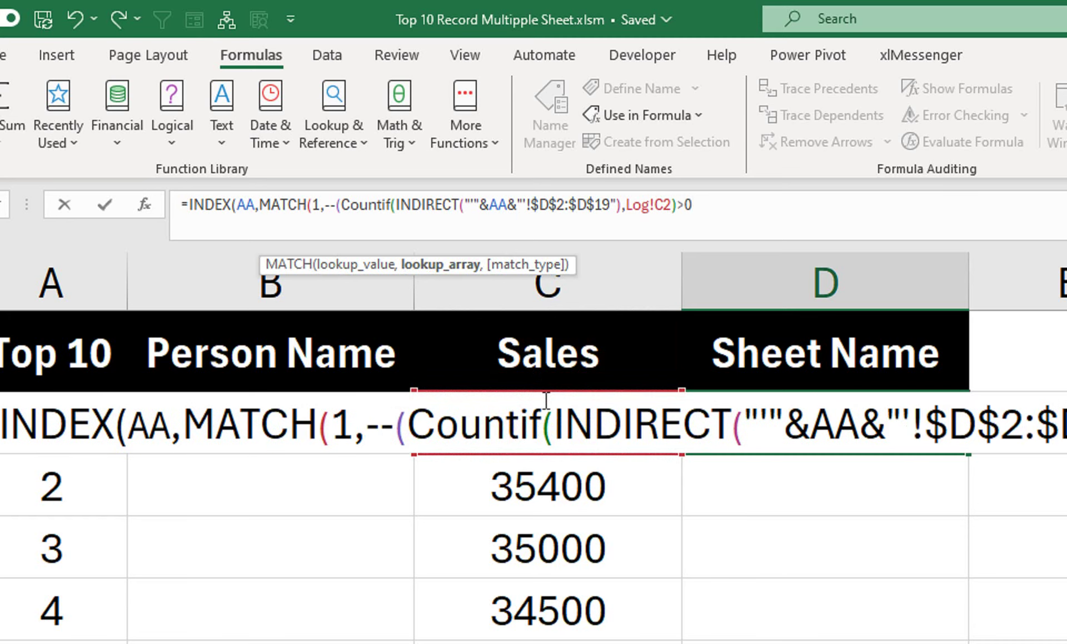
text())
text(,)
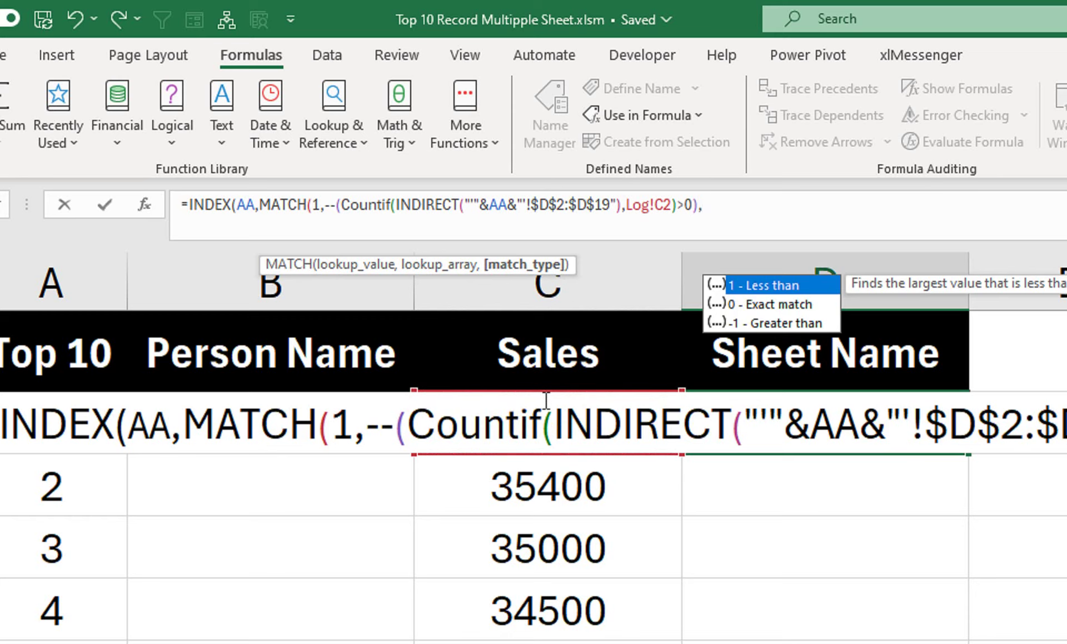
key(Down)
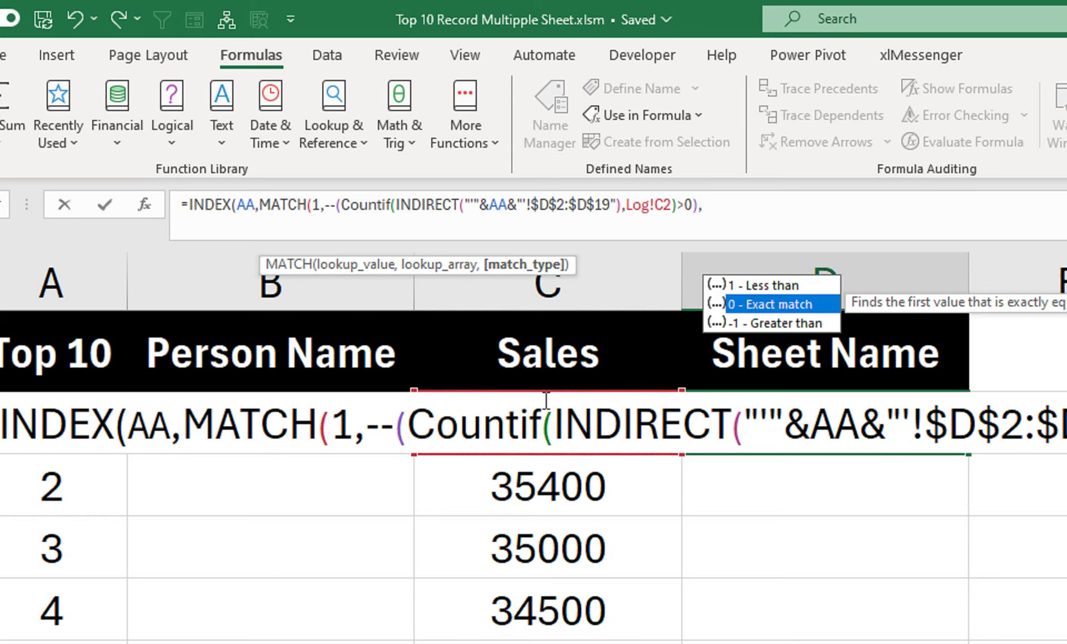
key(Tab)
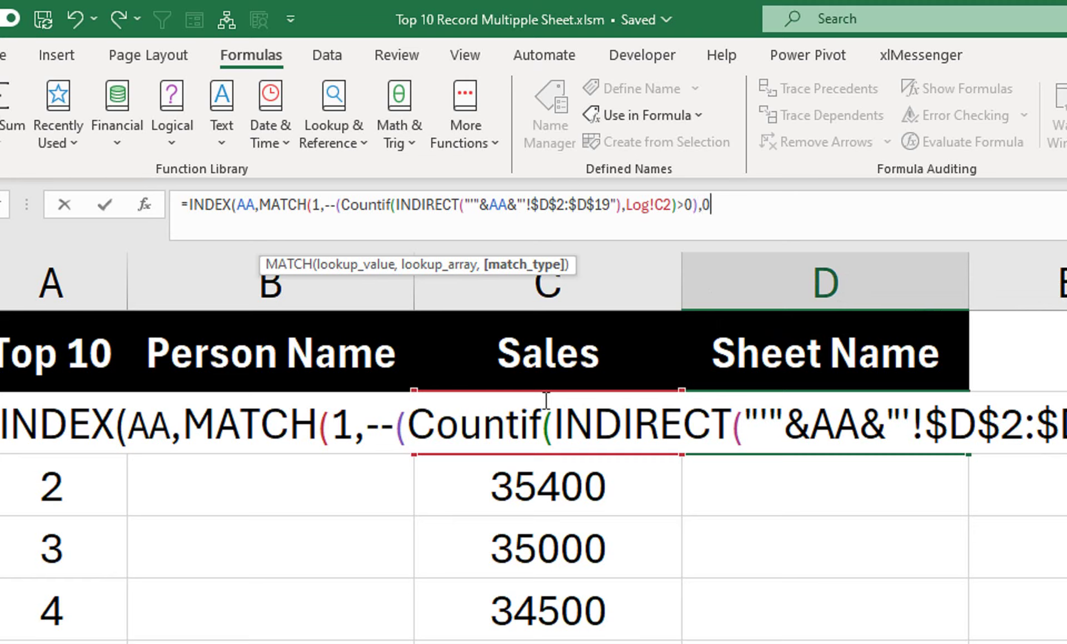
text())
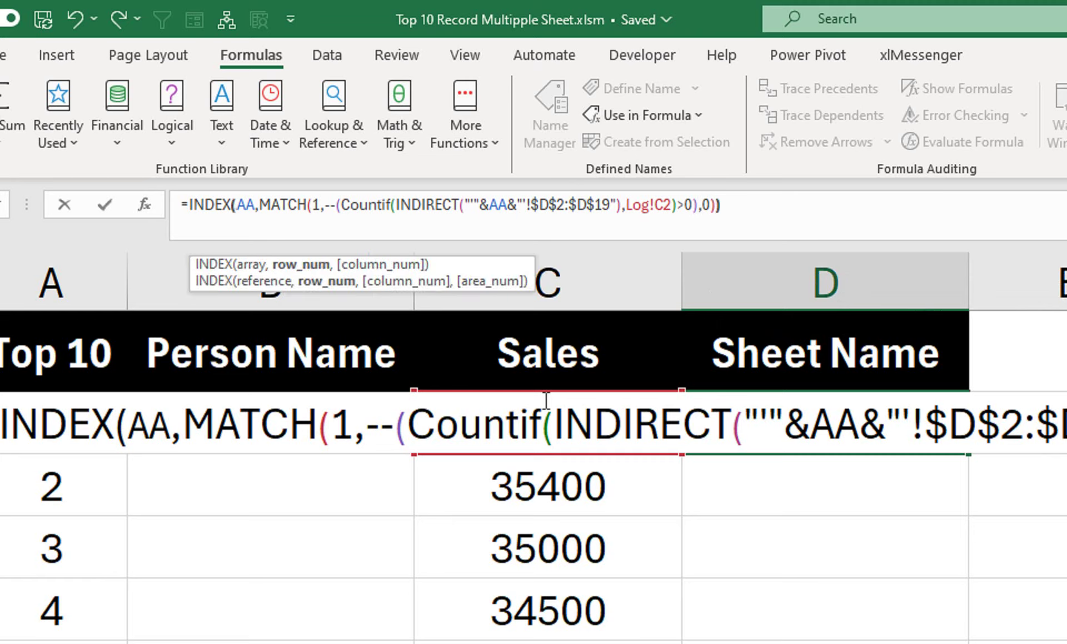
text())
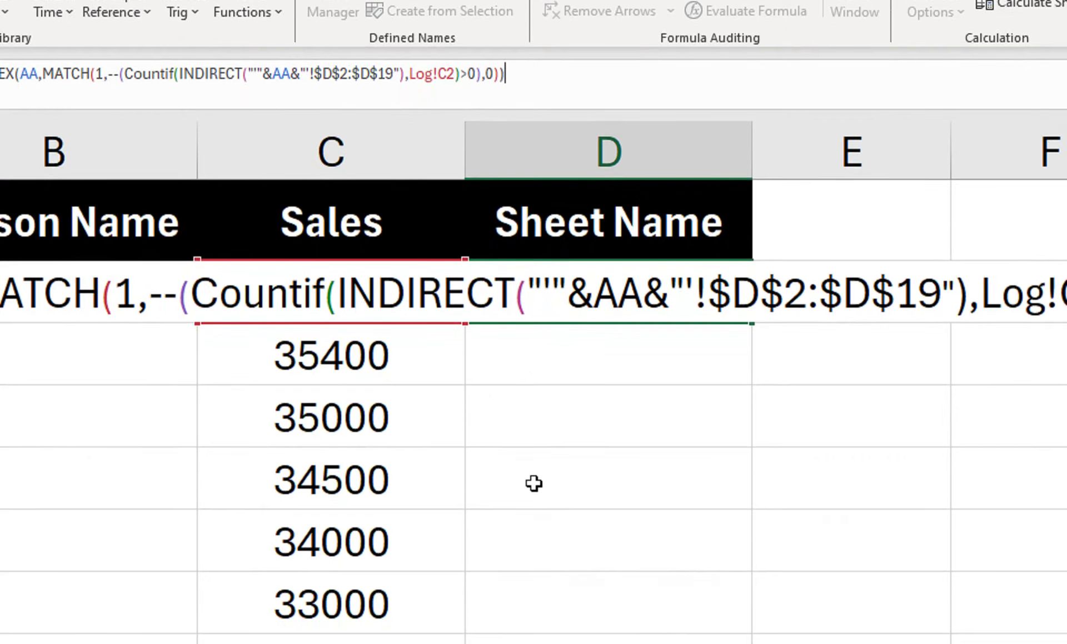
- Enter the D2 formula and verify on Sheet1 that it holds the 36800 top sale
key(Return)
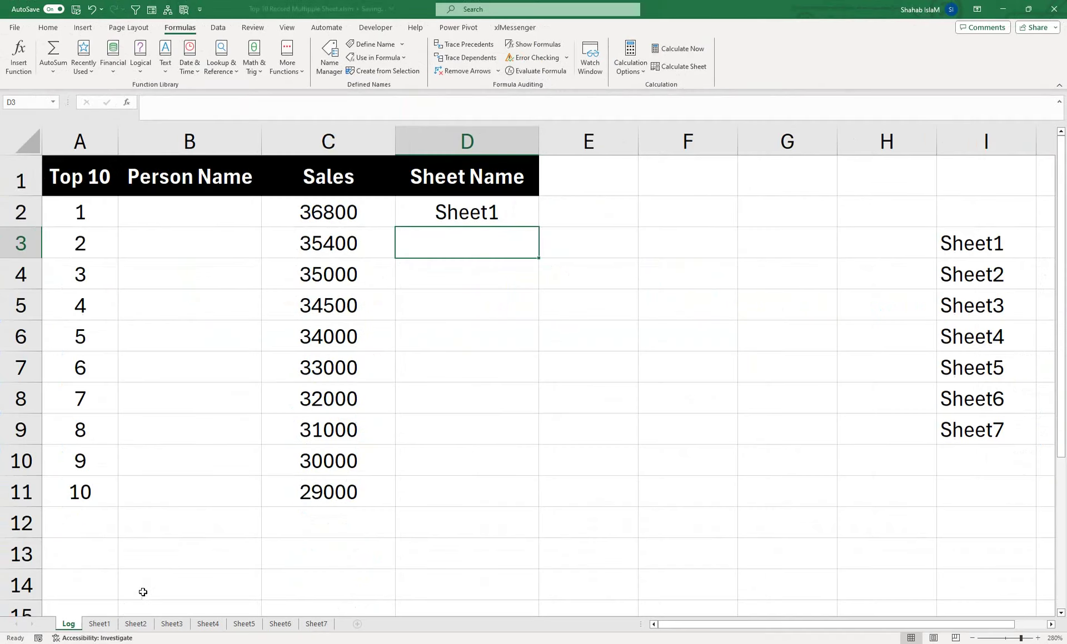
click(99, 624)
click(400, 298)
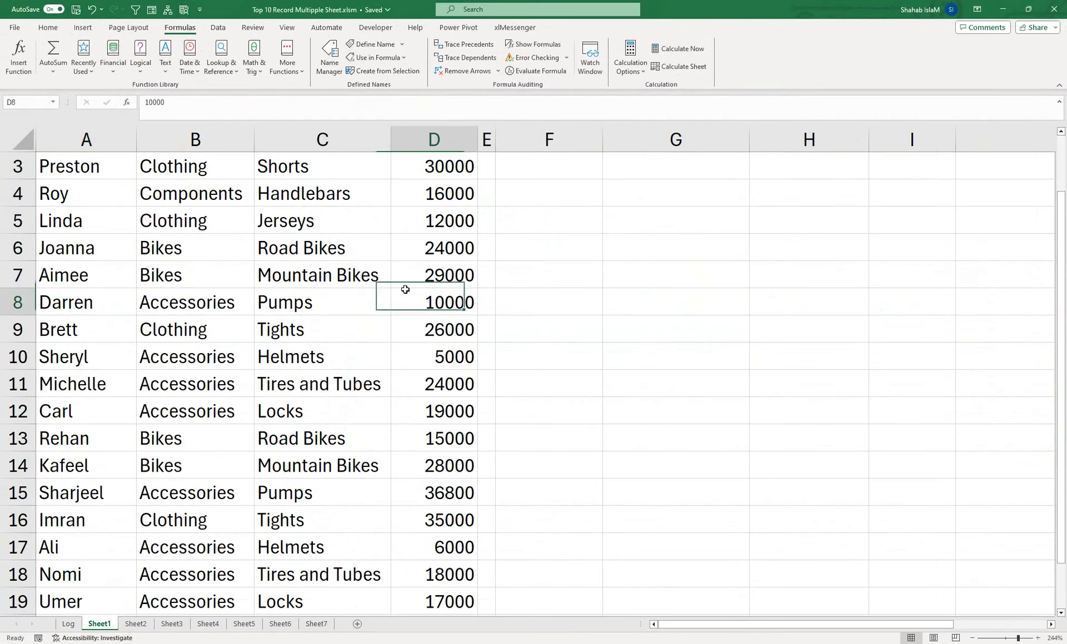
key(shift+Up)
click(535, 344)
shift+click(159, 350)
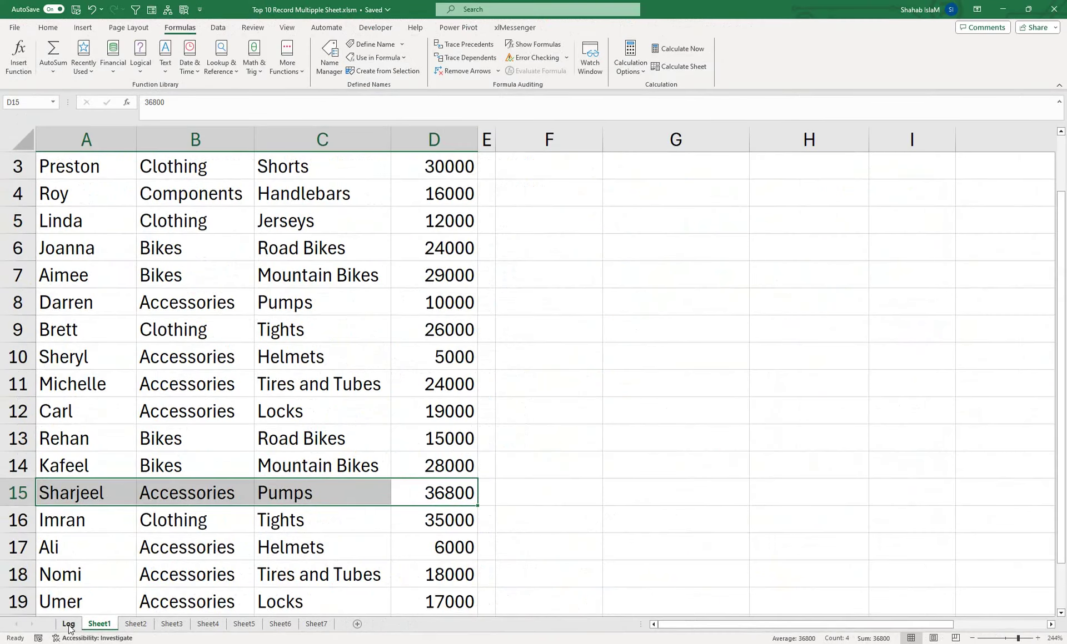
click(68, 624)
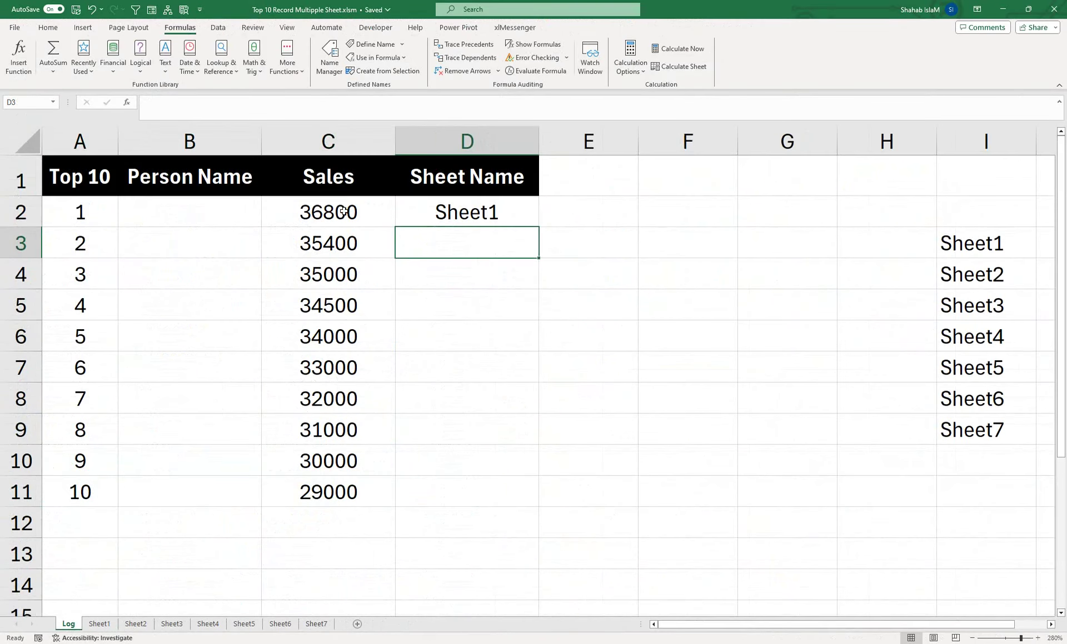
click(488, 212)
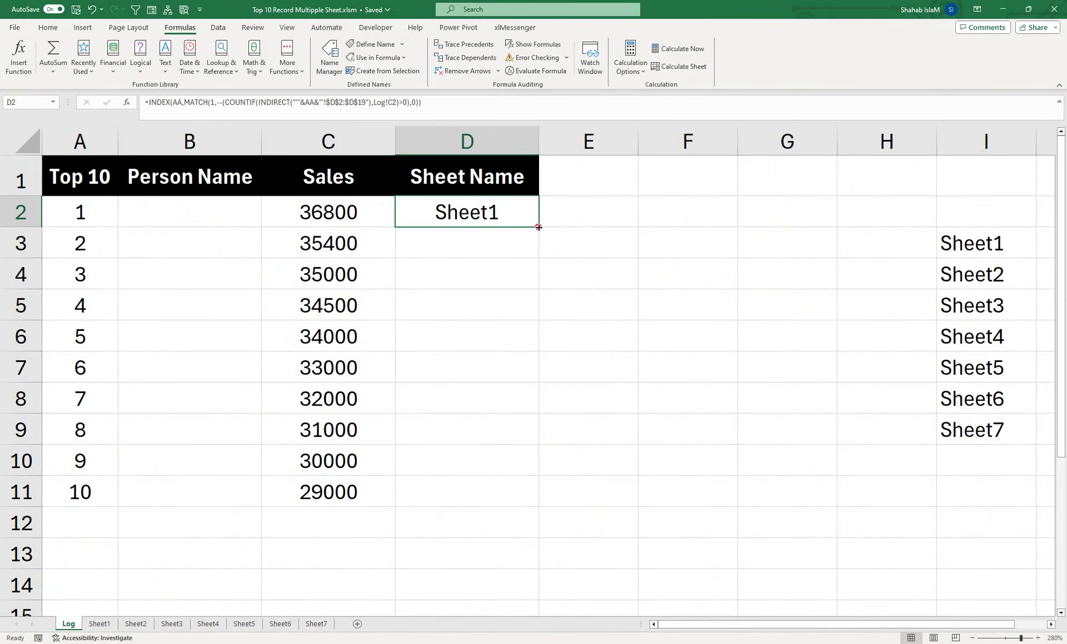
- Fill D2's sheet-name formula down to D11 for all ten ranks
drag(538, 227, 536, 500)
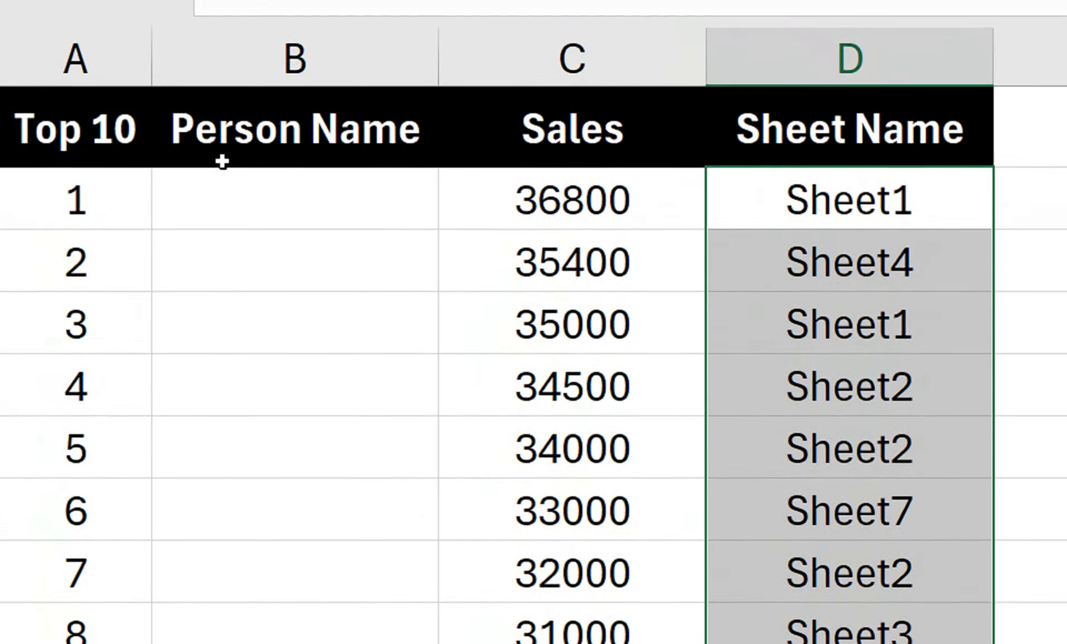
click(239, 192)
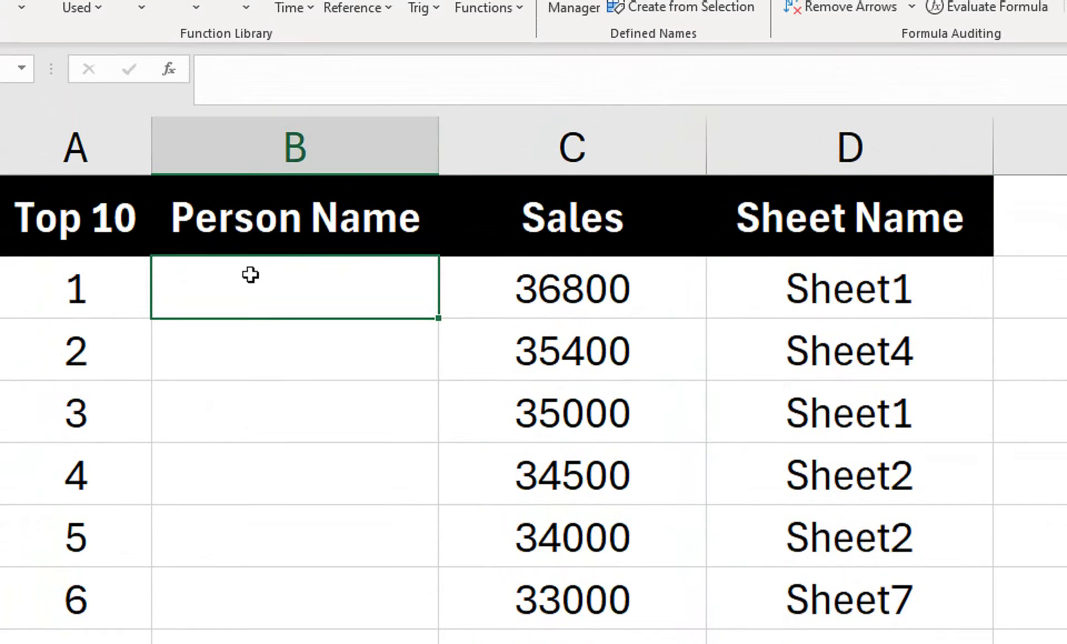
- Start B2's XLOOKUP with lookup value C2 and absolute sales range Sheet1:Sheet7!$D$2:$D$19
text(=x)
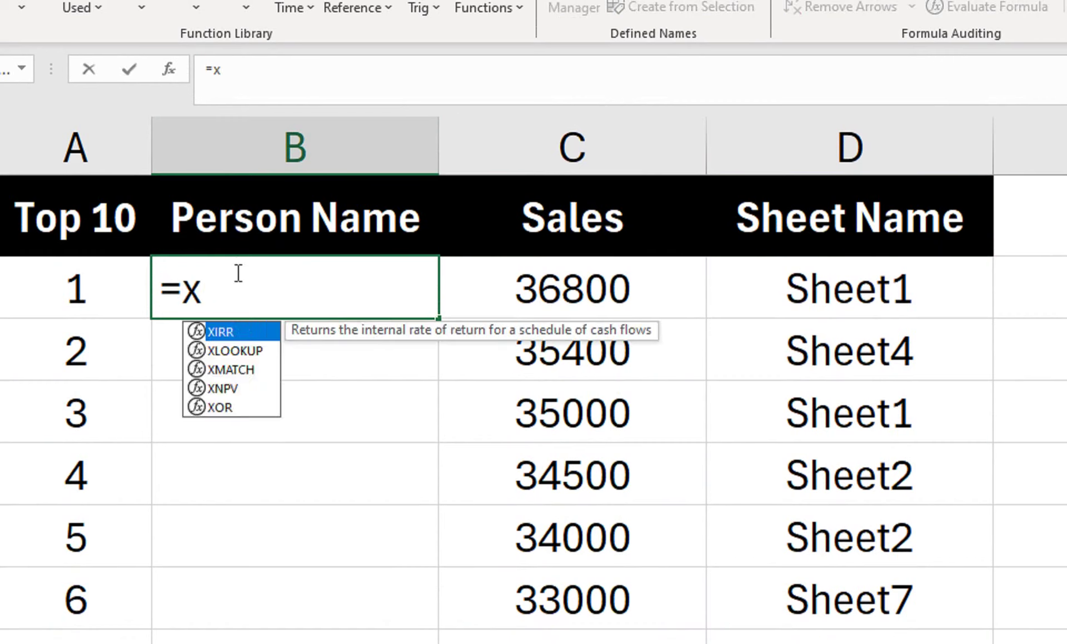
text(l)
key(Tab)
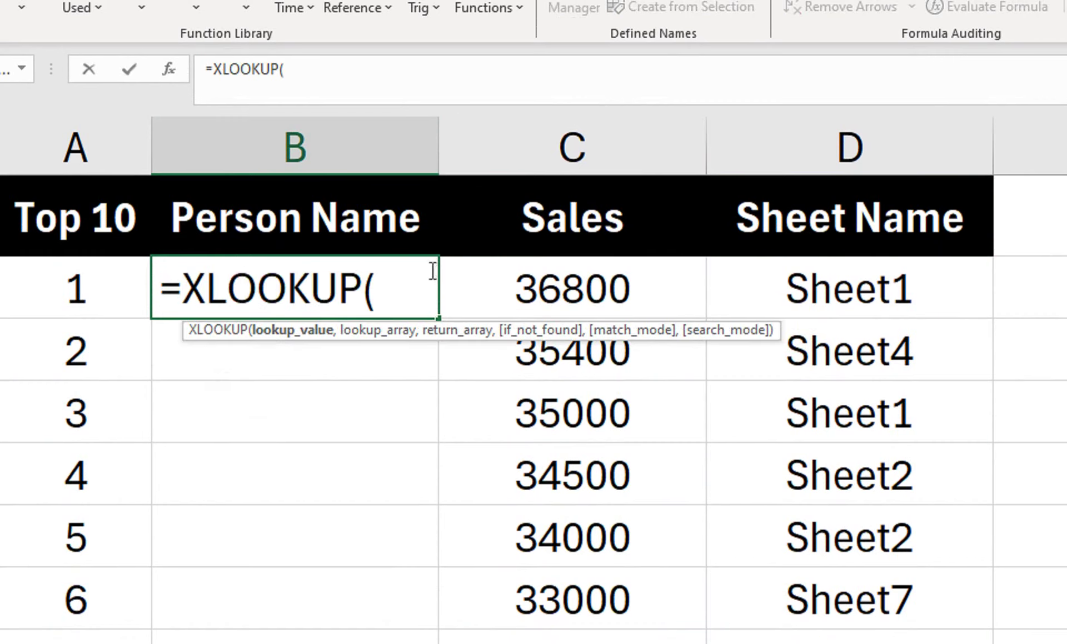
click(514, 282)
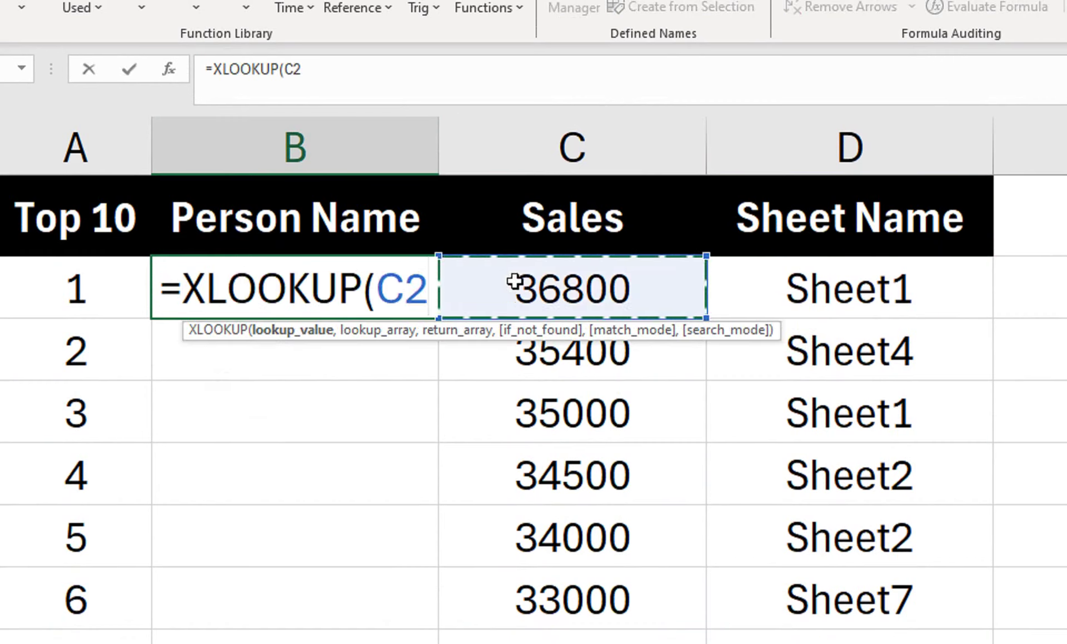
text(,)
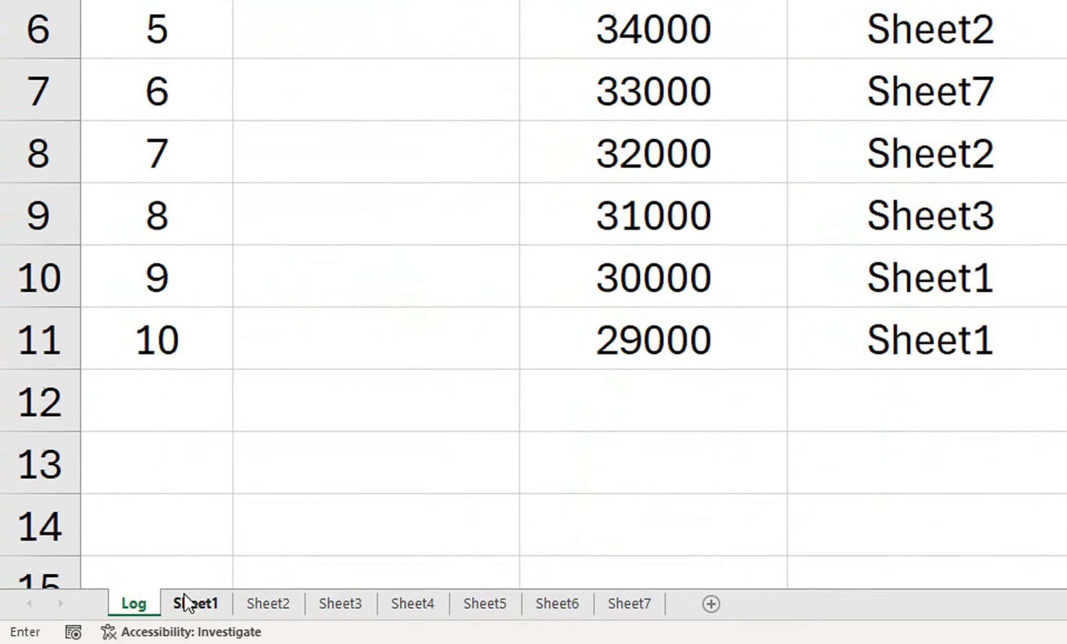
click(191, 603)
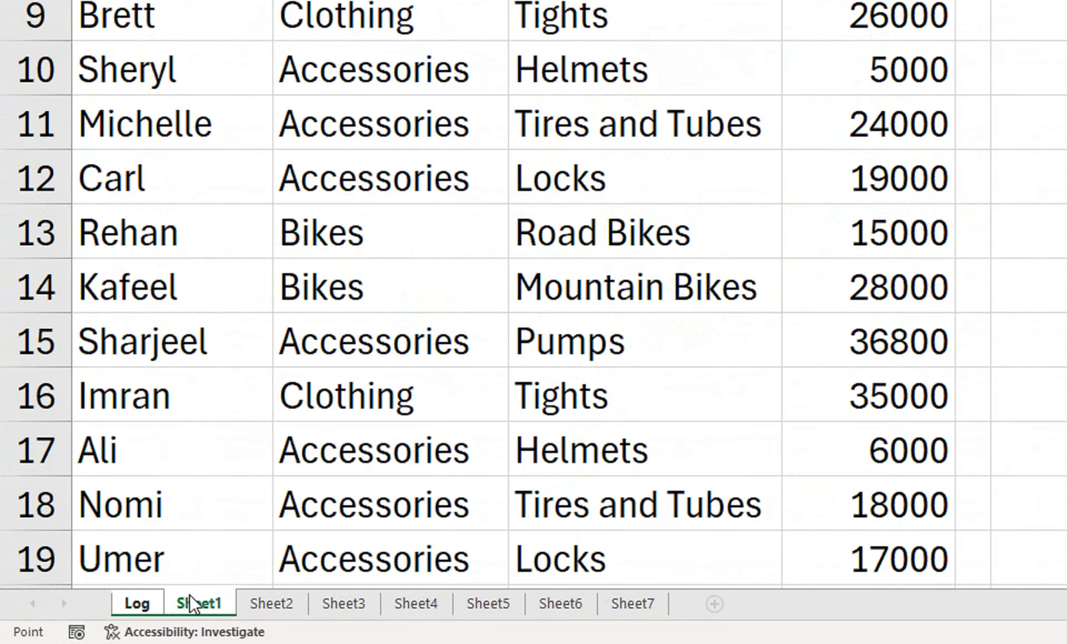
shift+click(622, 599)
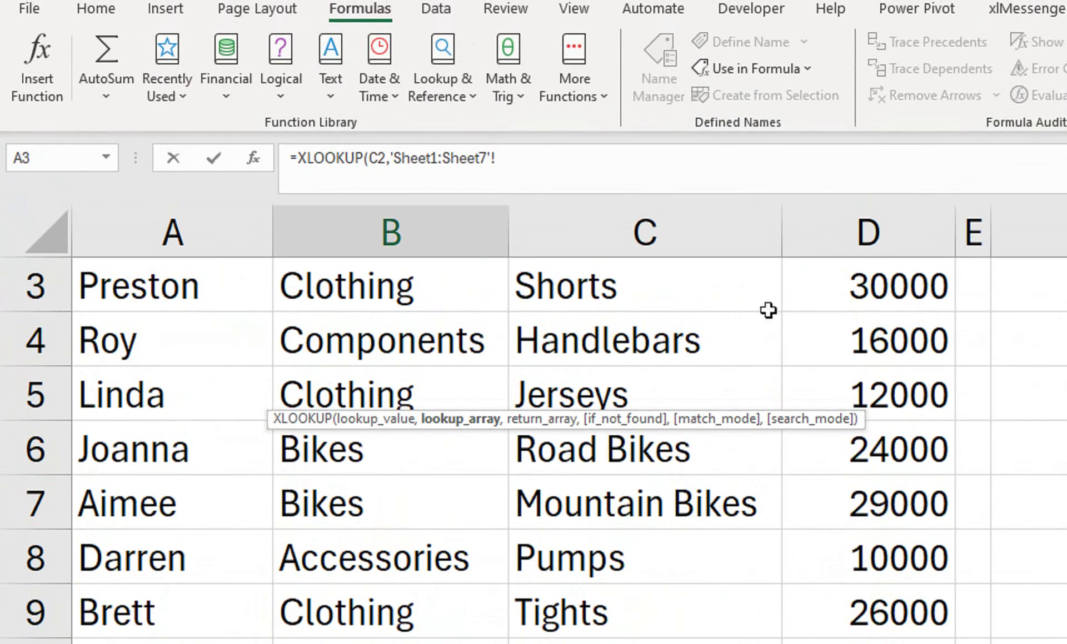
click(831, 297)
key(ctrl+Up)
key(Down)
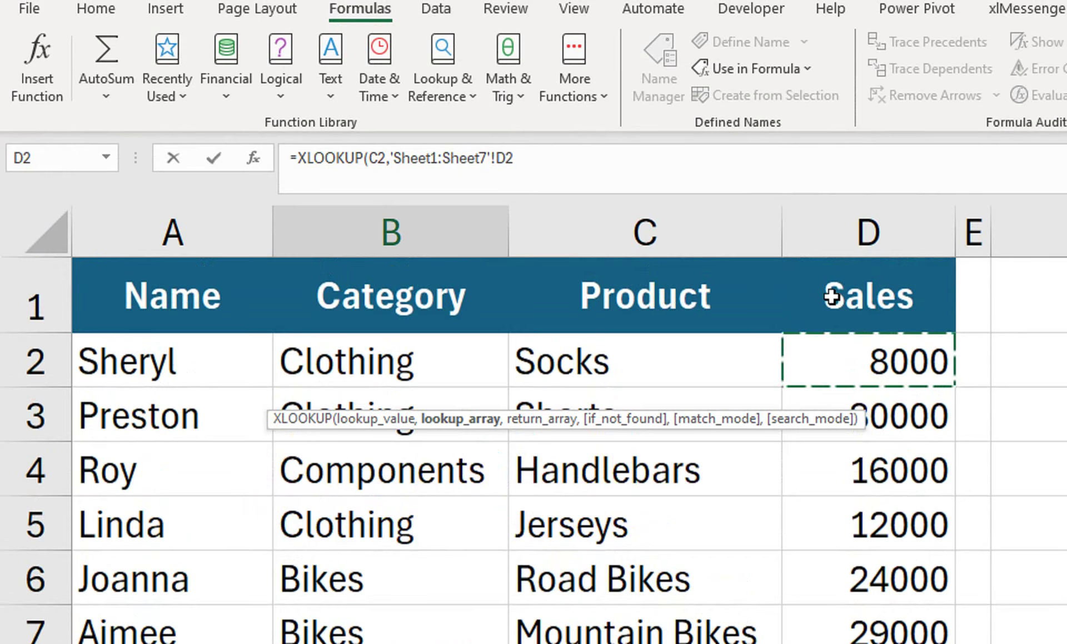
key(ctrl+shift+Down)
key(F4)
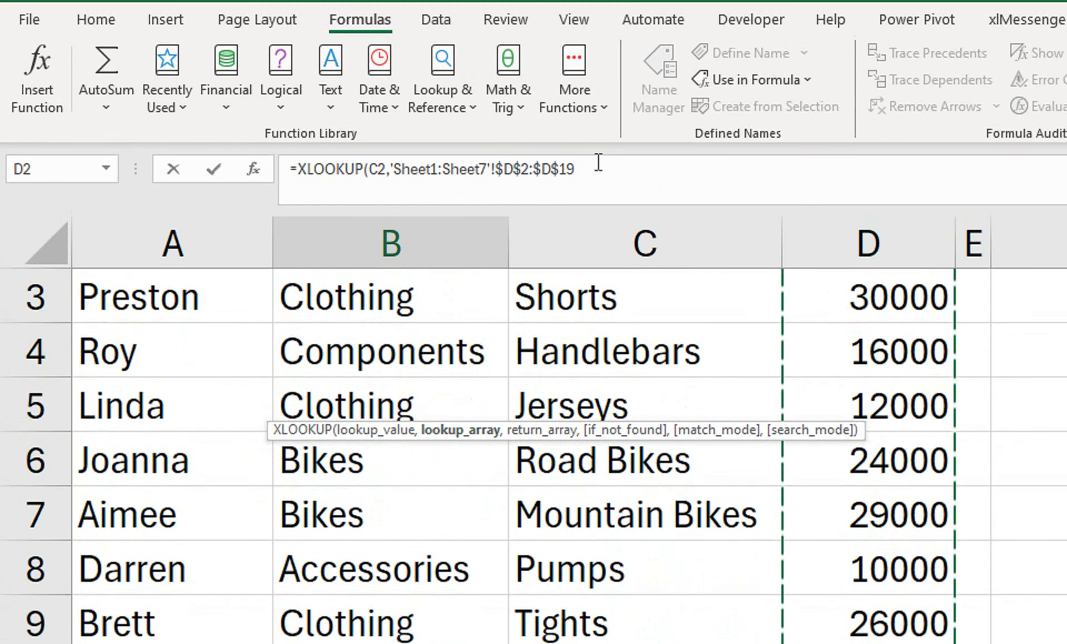
- Add the return range Sheet1:Sheet7!$A$2:$A$19, close and enter it, yielding #VALUE!
text(,)
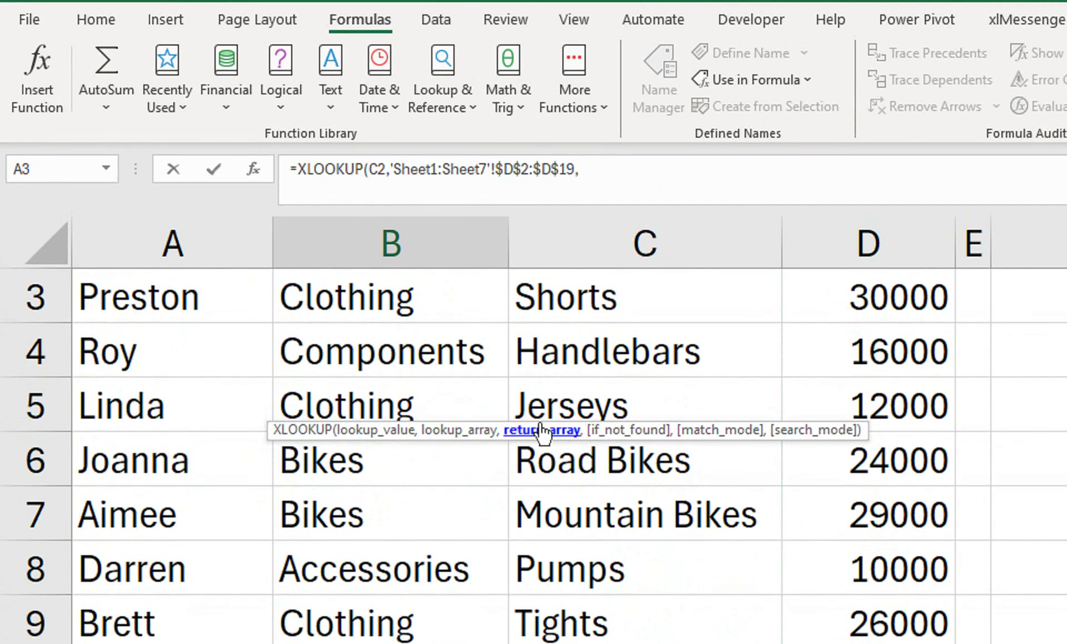
click(217, 341)
key(ctrl+Up)
key(Down)
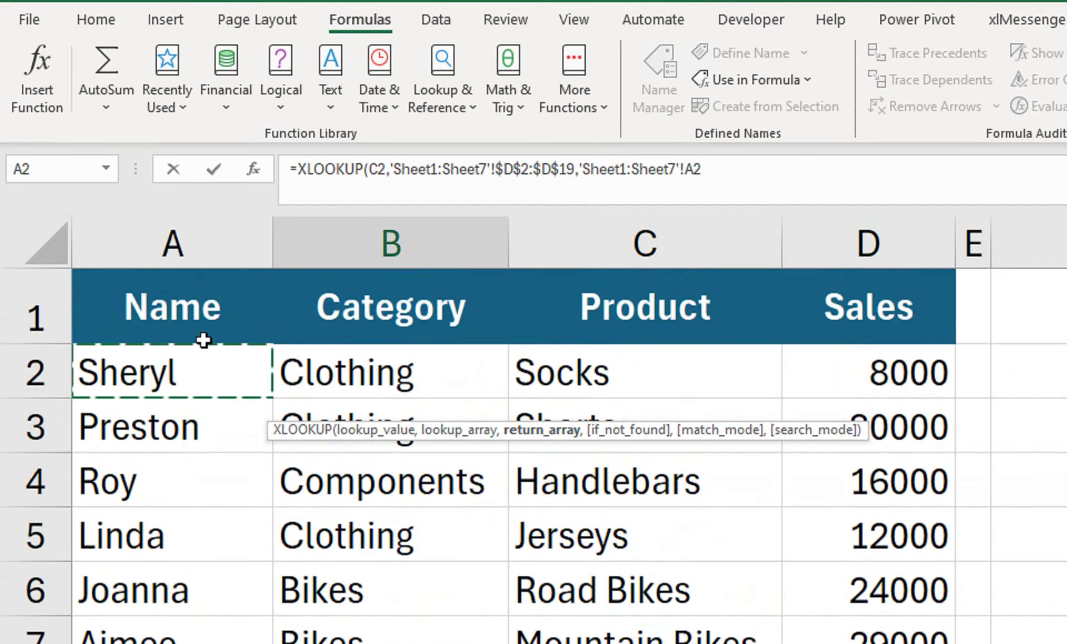
key(ctrl+shift+Down)
key(F4)
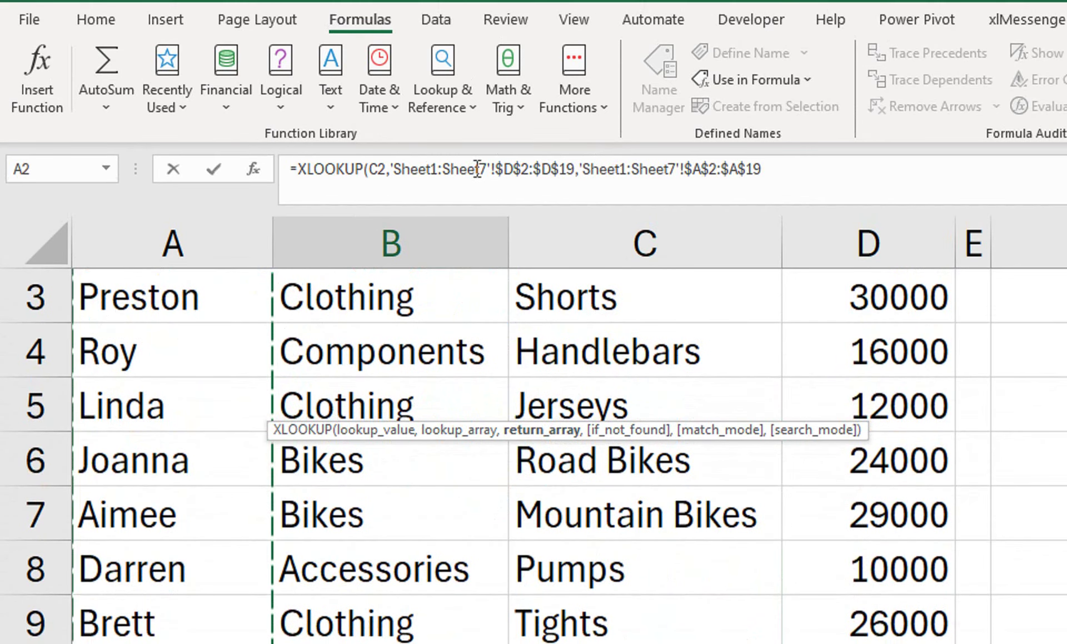
click(809, 165)
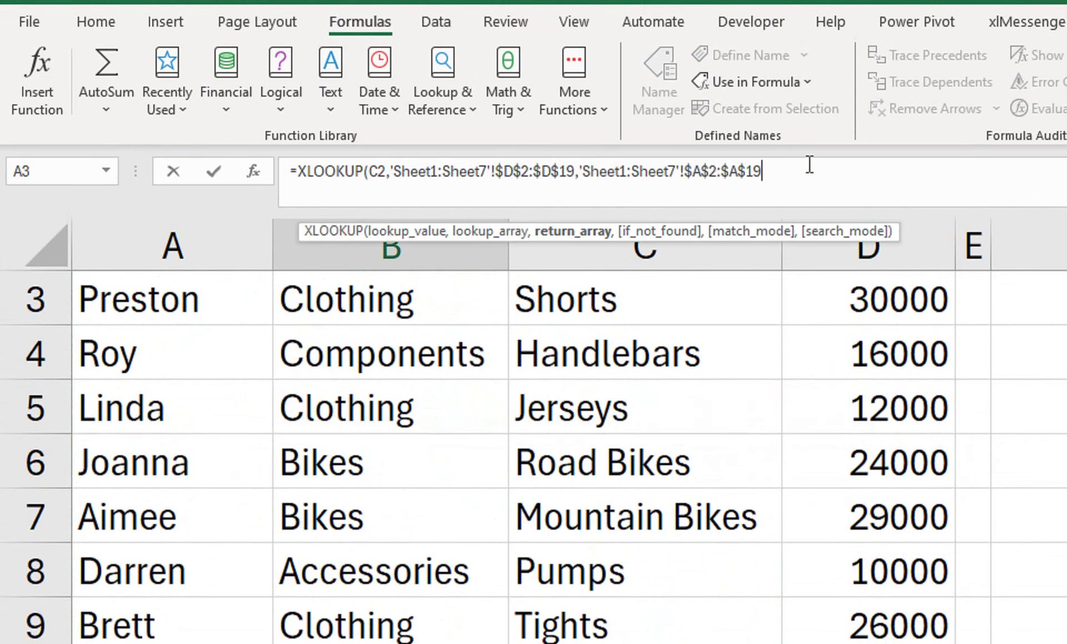
text())
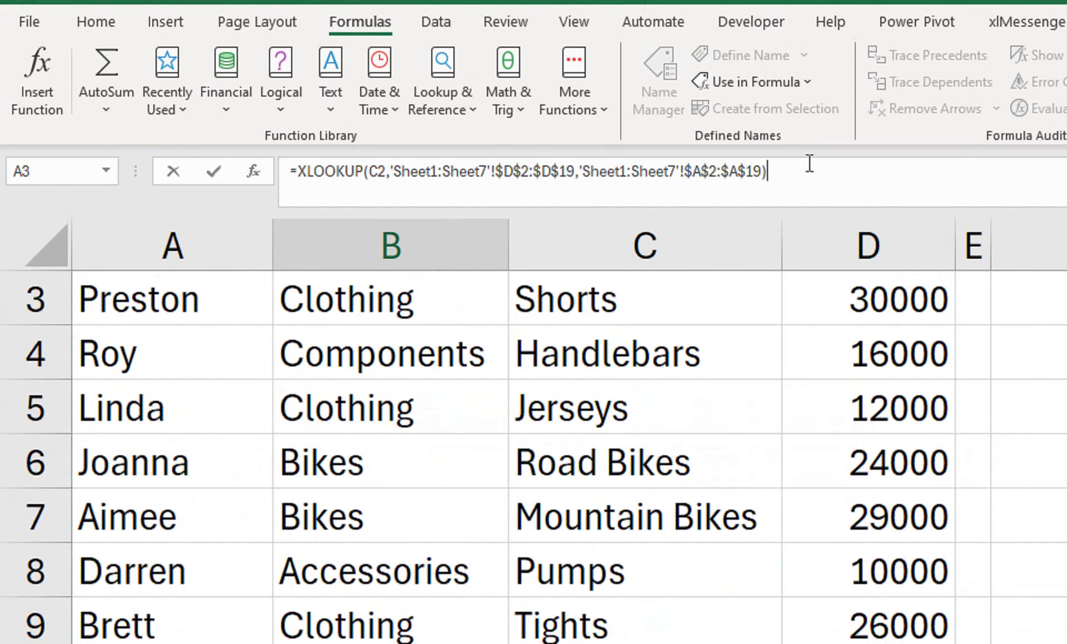
key(Return)
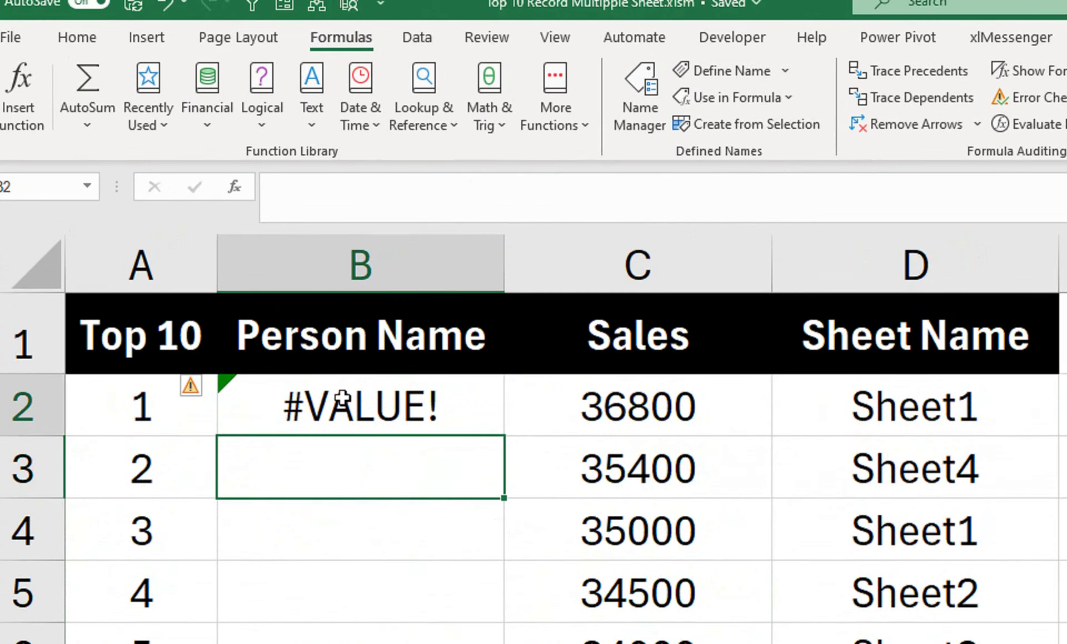
click(341, 398)
- Wrap the lookup range as INDIRECT("'"&D2&"'!$D$2:$D$19") in place of Sheet1:Sheet7
click(464, 186)
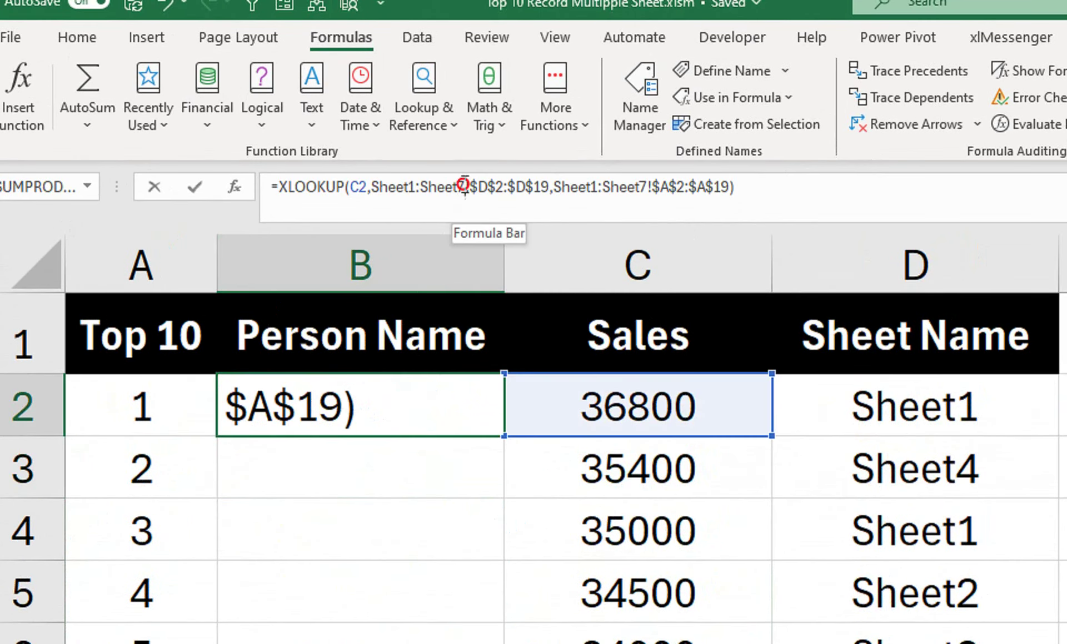
drag(464, 186, 371, 188)
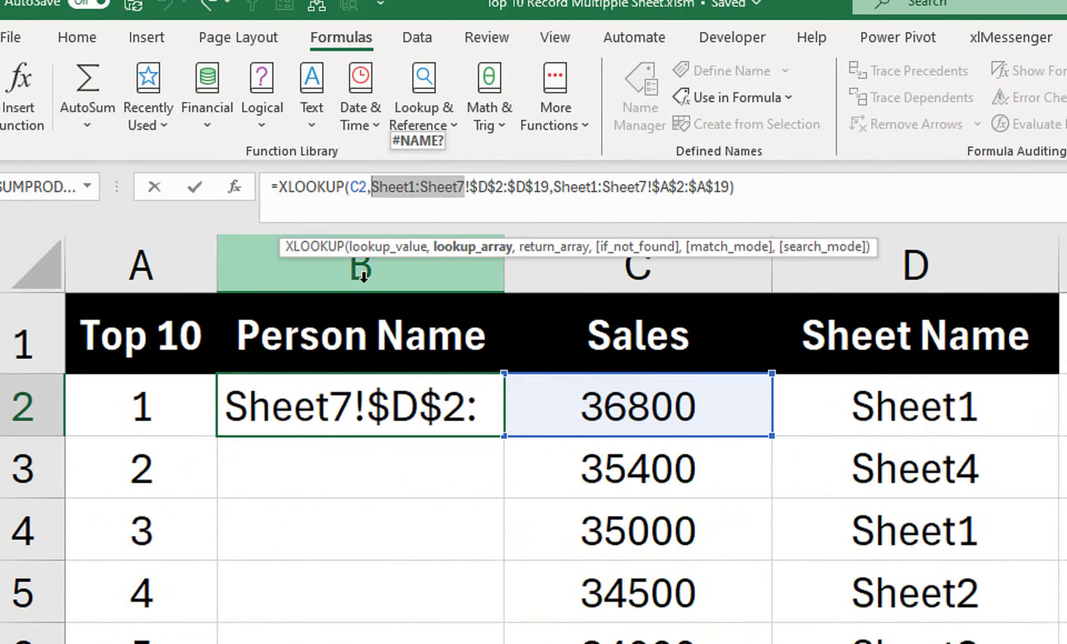
text(in)
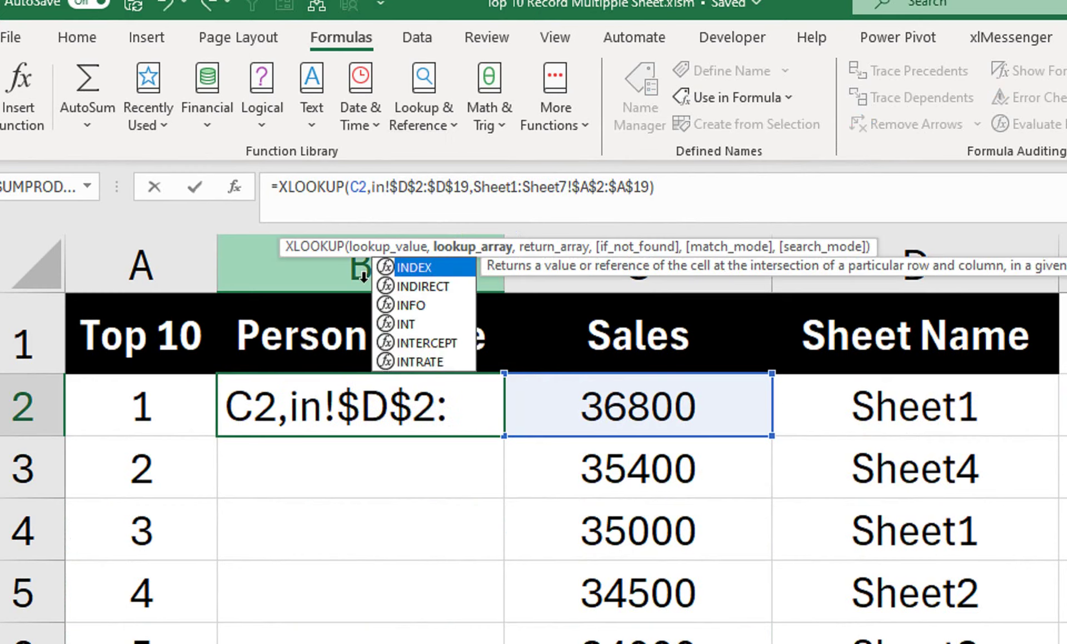
text(d)
key(Down)
key(Tab)
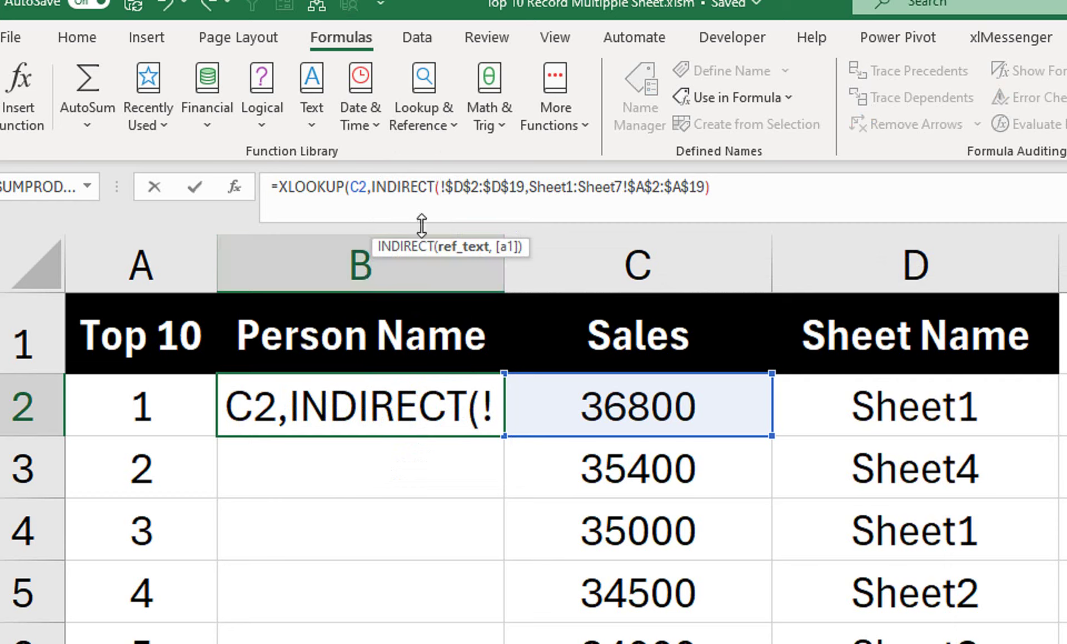
text(")
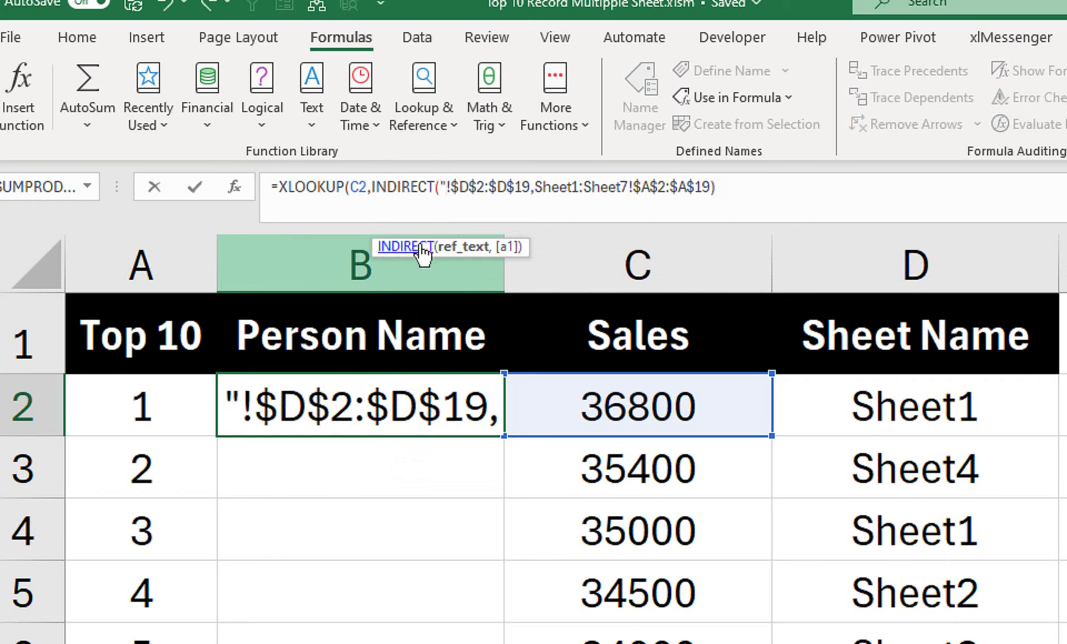
text('")
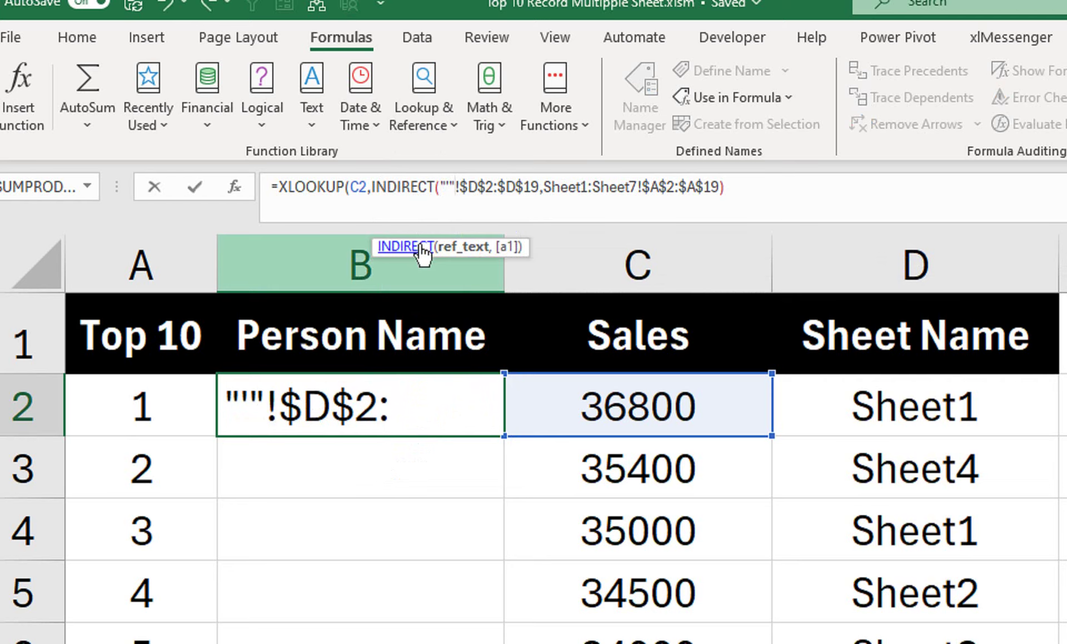
text(&)
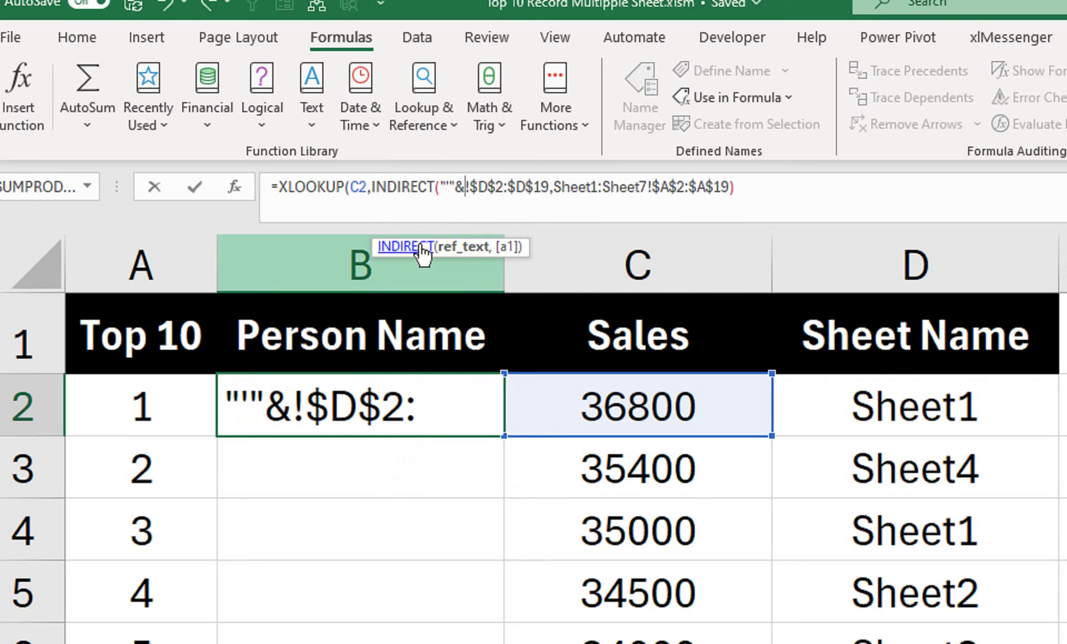
click(838, 399)
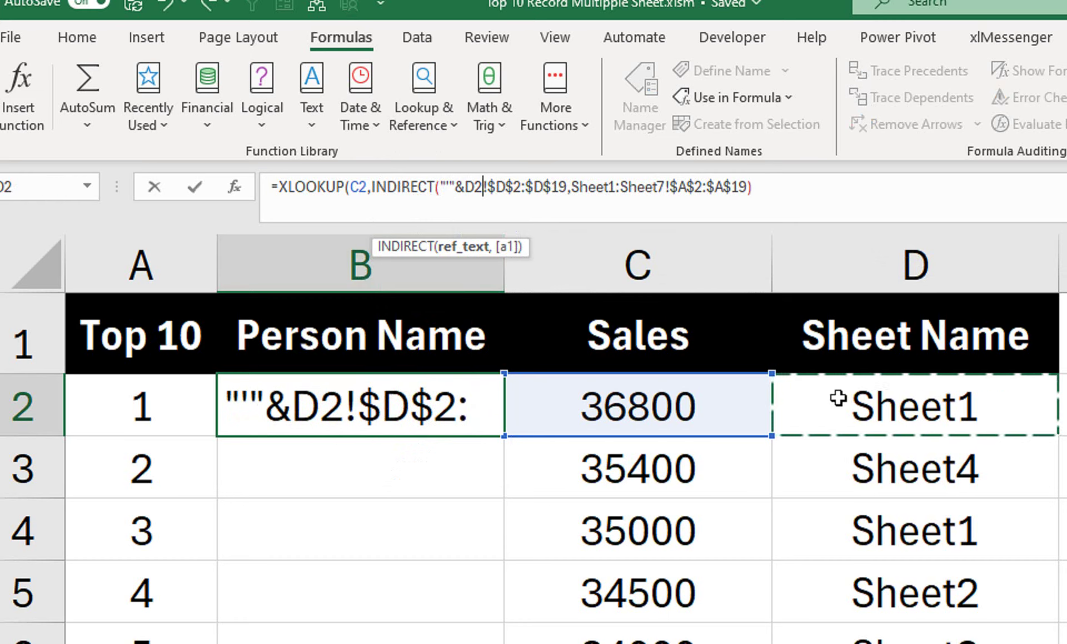
text(&)
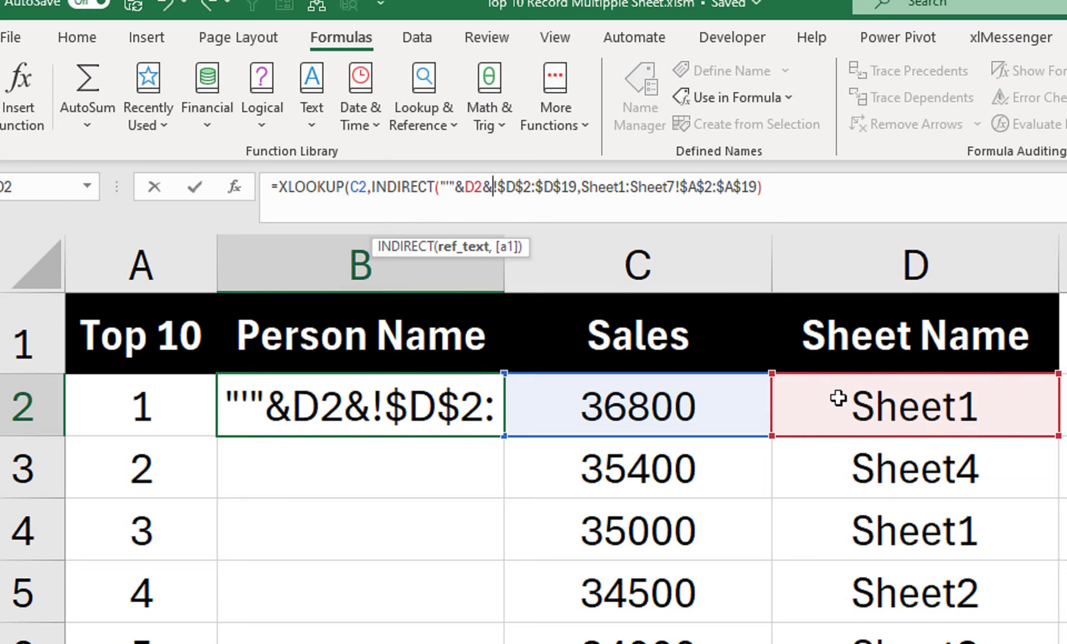
text("")
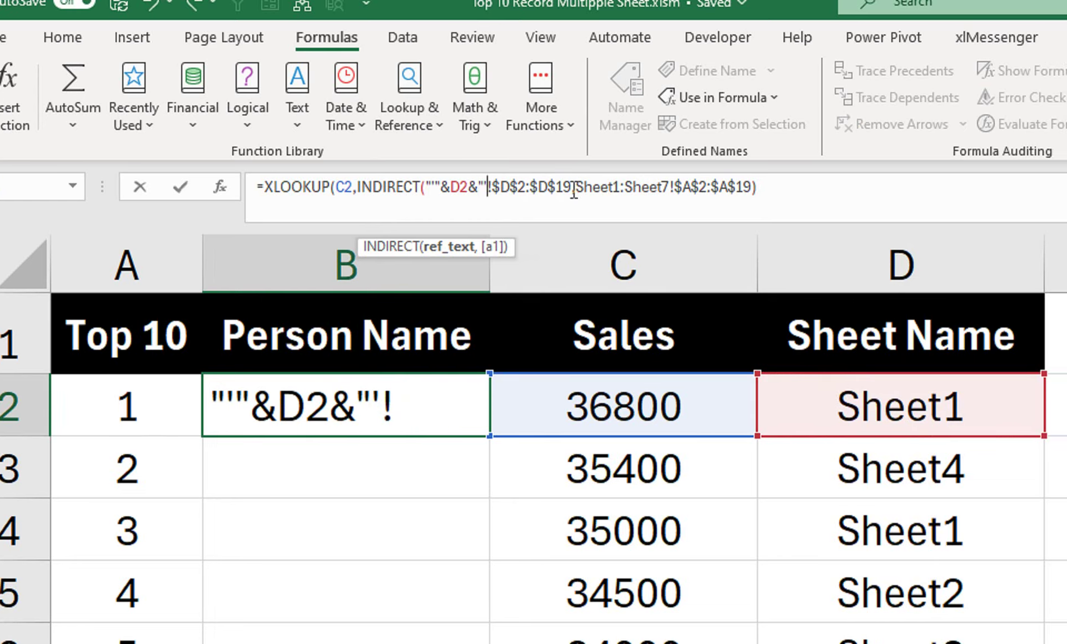
click(572, 186)
text("))
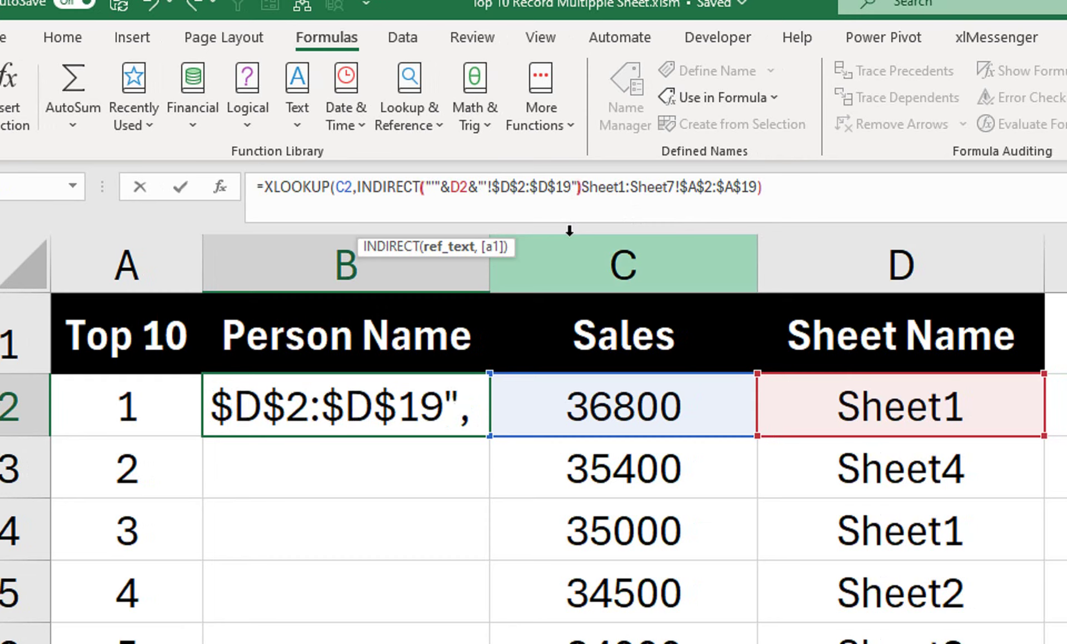
text(,)
- Give the $A$2:$A$19 return range the same INDIRECT D2 sheet prefix and enter the formula
click(589, 187)
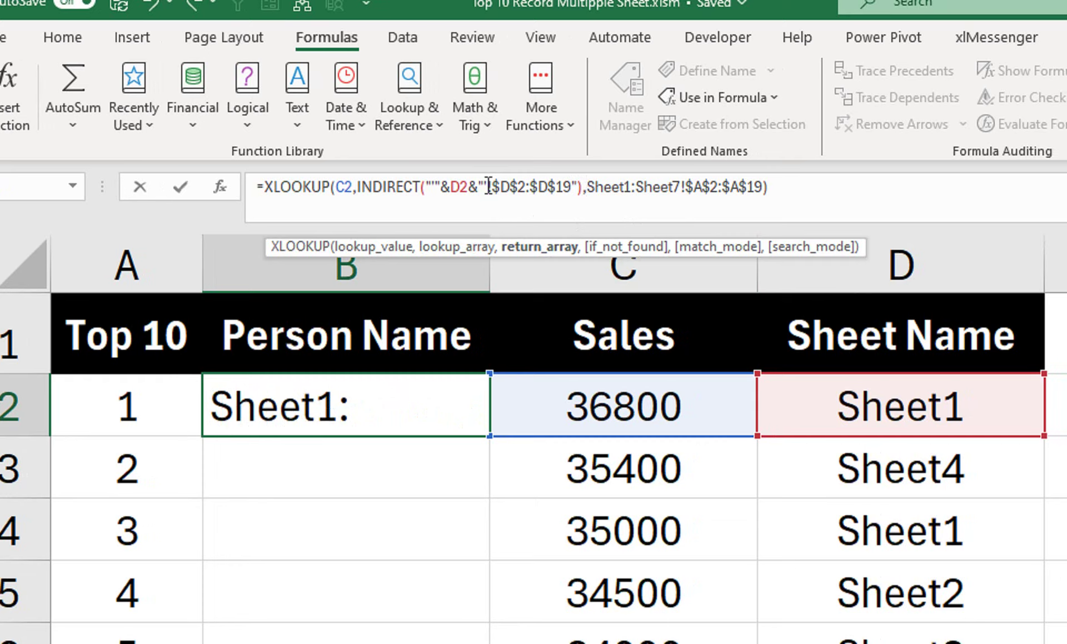
mouse_move(487, 186)
mouse_down()
mouse_move(358, 189)
mouse_move(363, 213)
mouse_up()
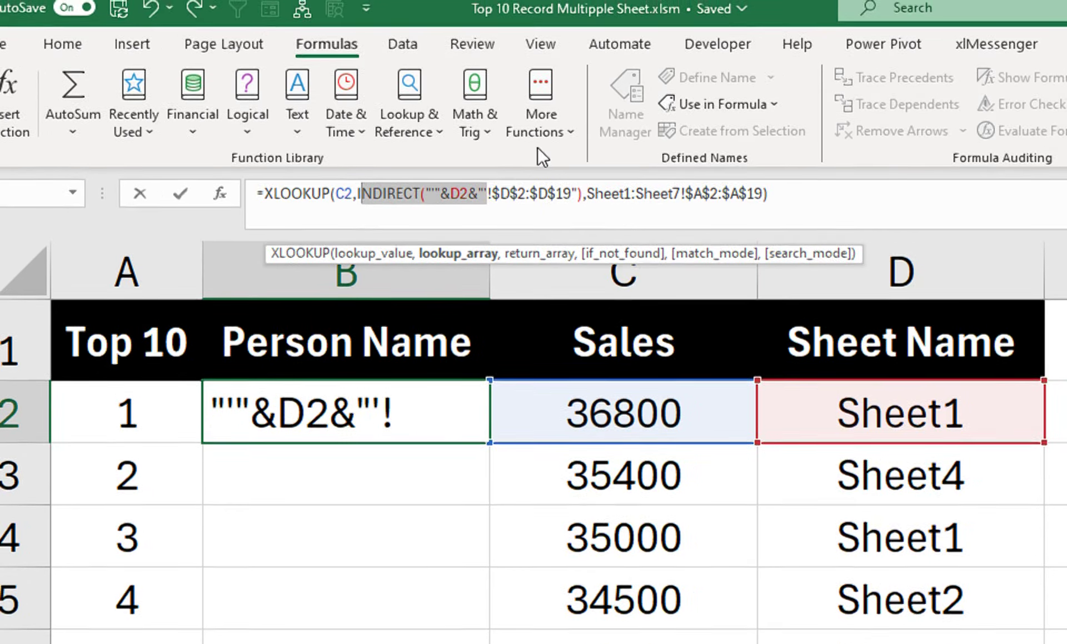
click(585, 209)
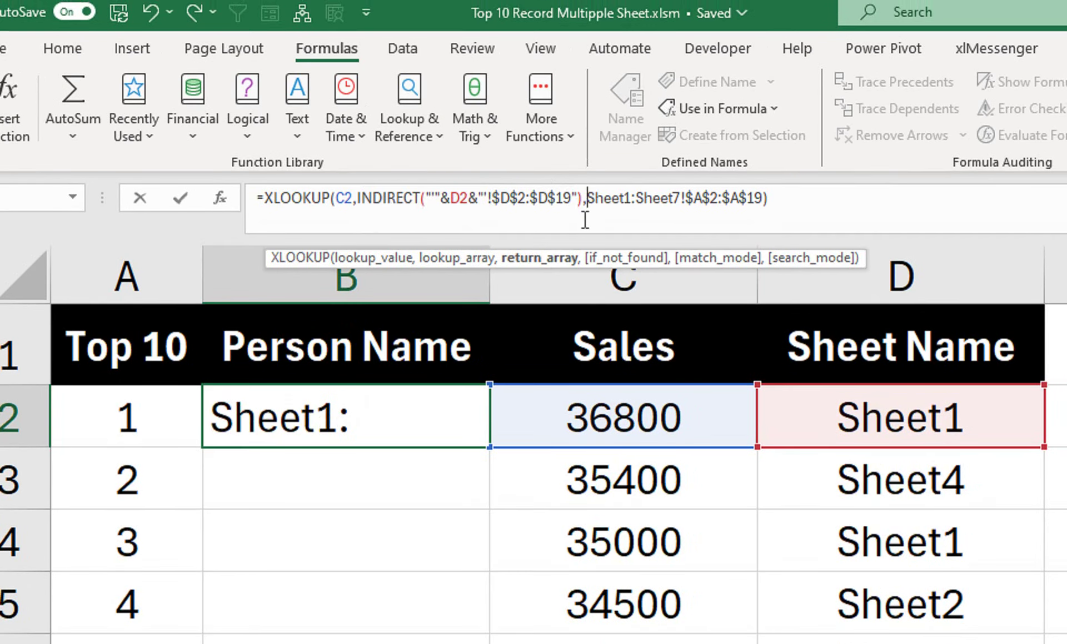
key(ctrl+v)
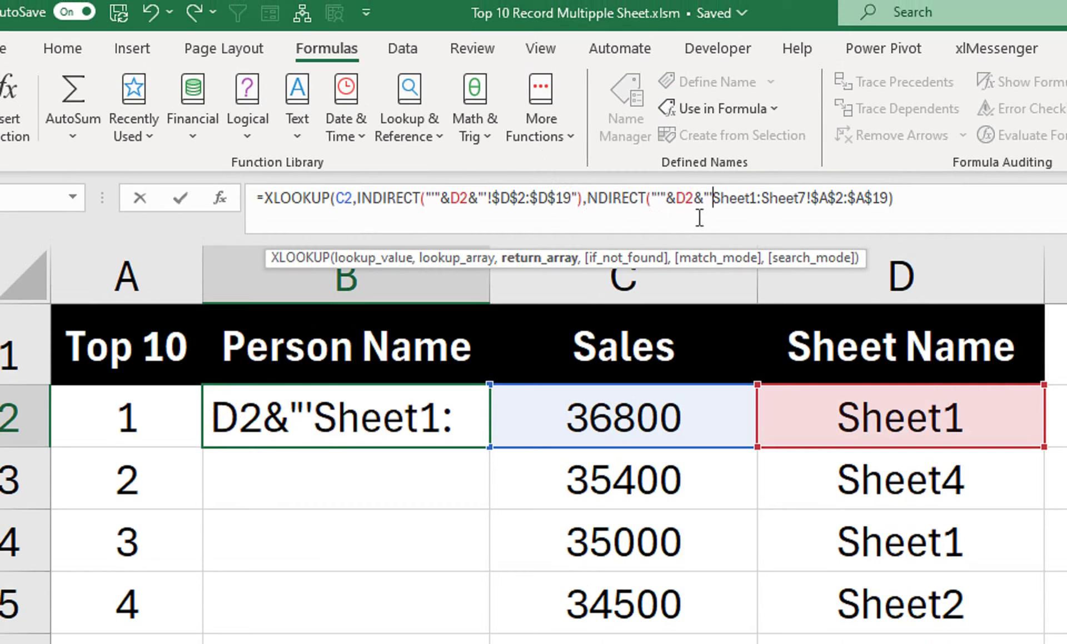
drag(806, 198, 713, 205)
key(BackSpace)
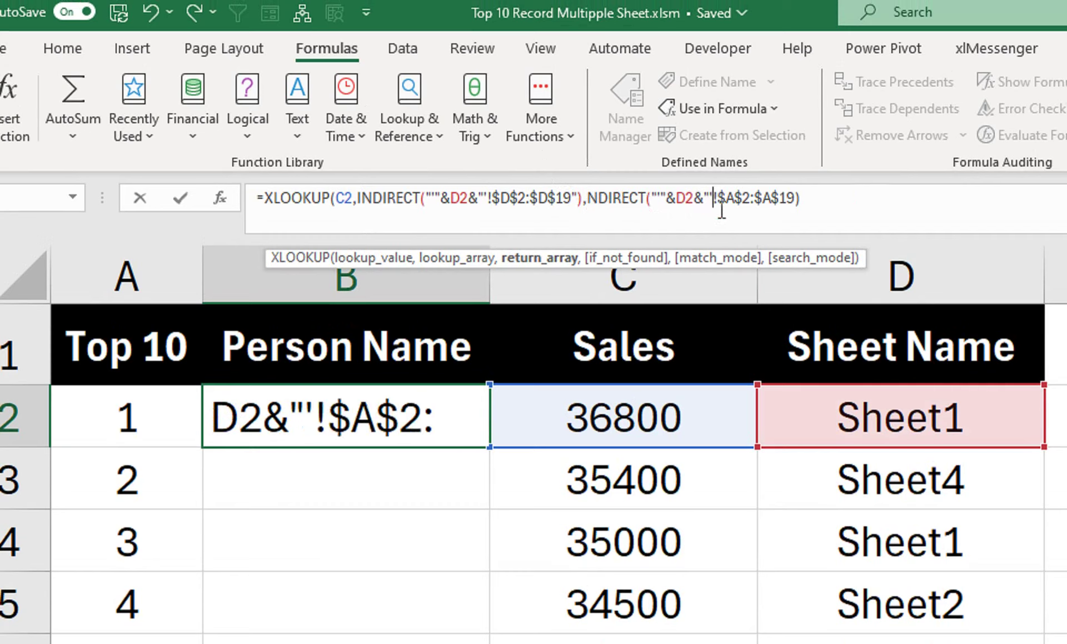
click(795, 200)
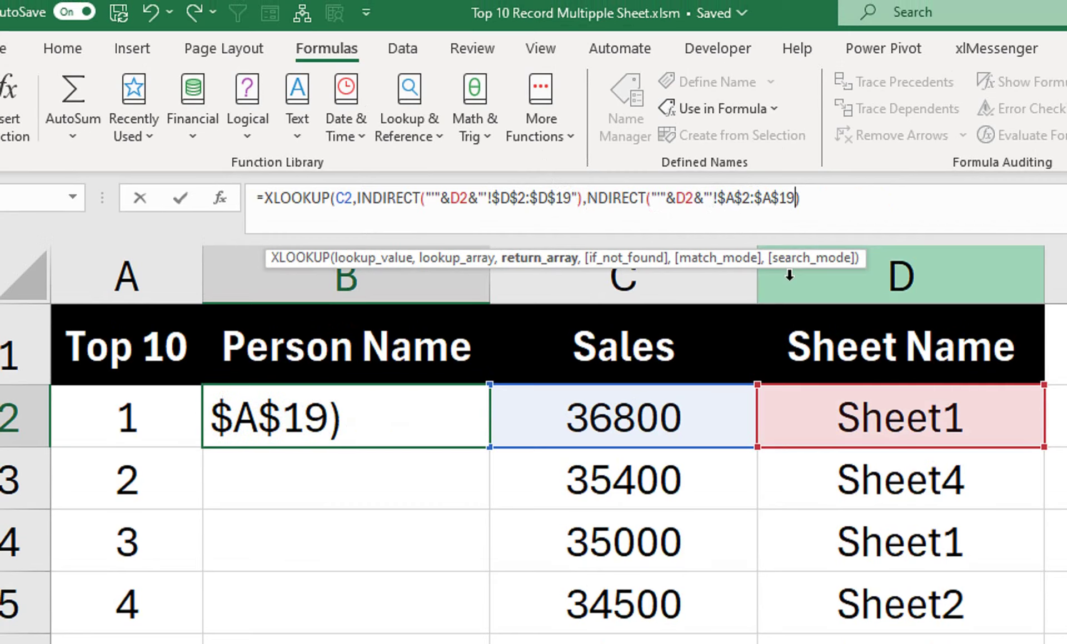
text(")
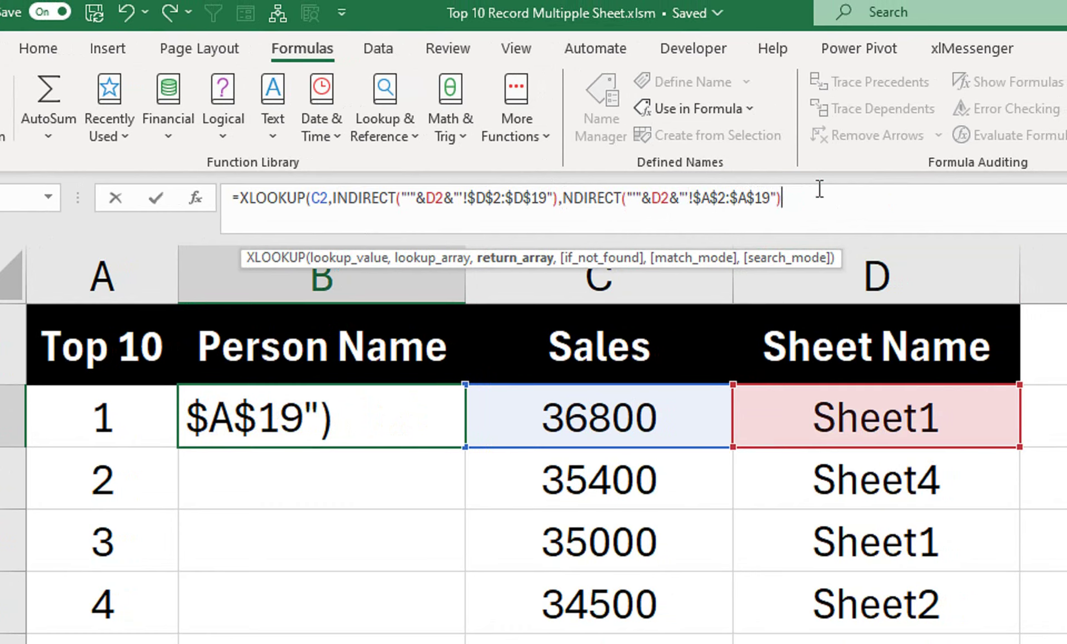
text())
key(Return)
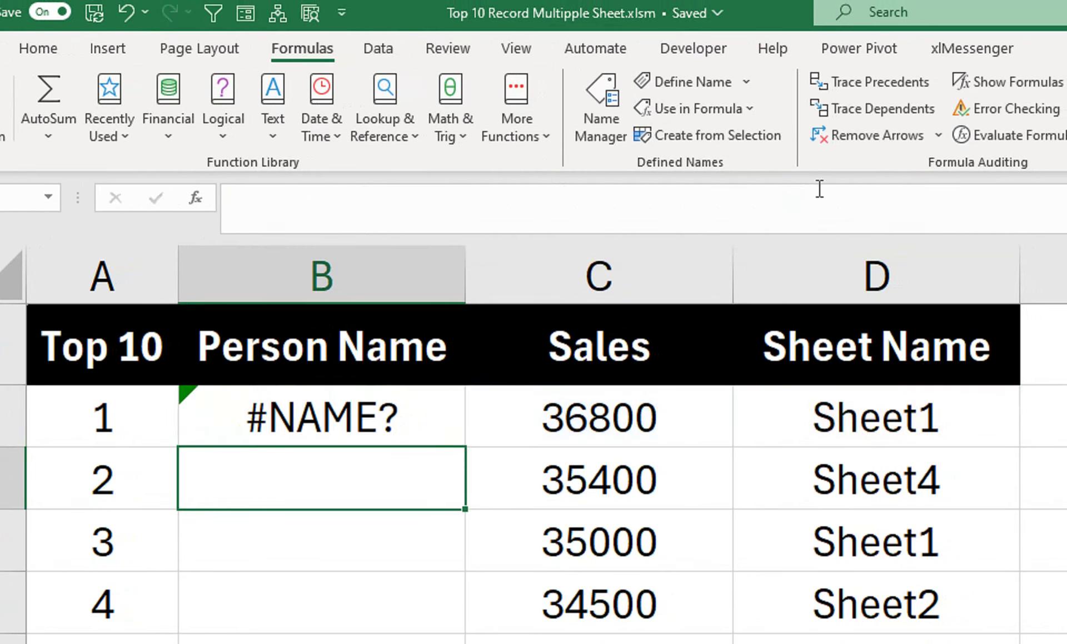
- Fix the NDIRECT typo in B2 and check the returned name against Sheet1's 36800 sale
key(ctrl+z)
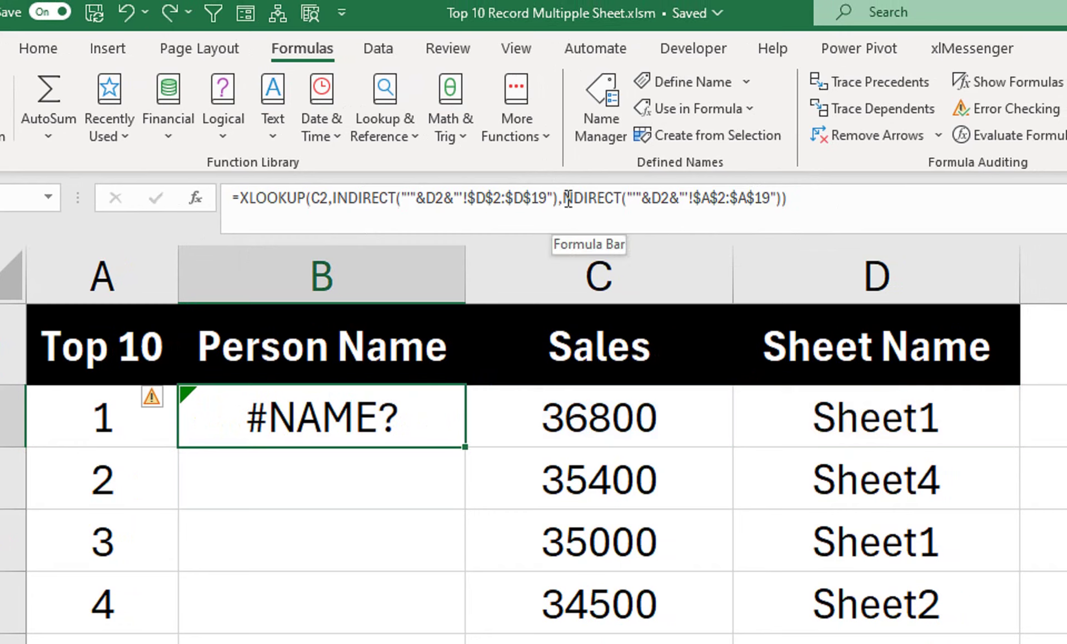
click(562, 198)
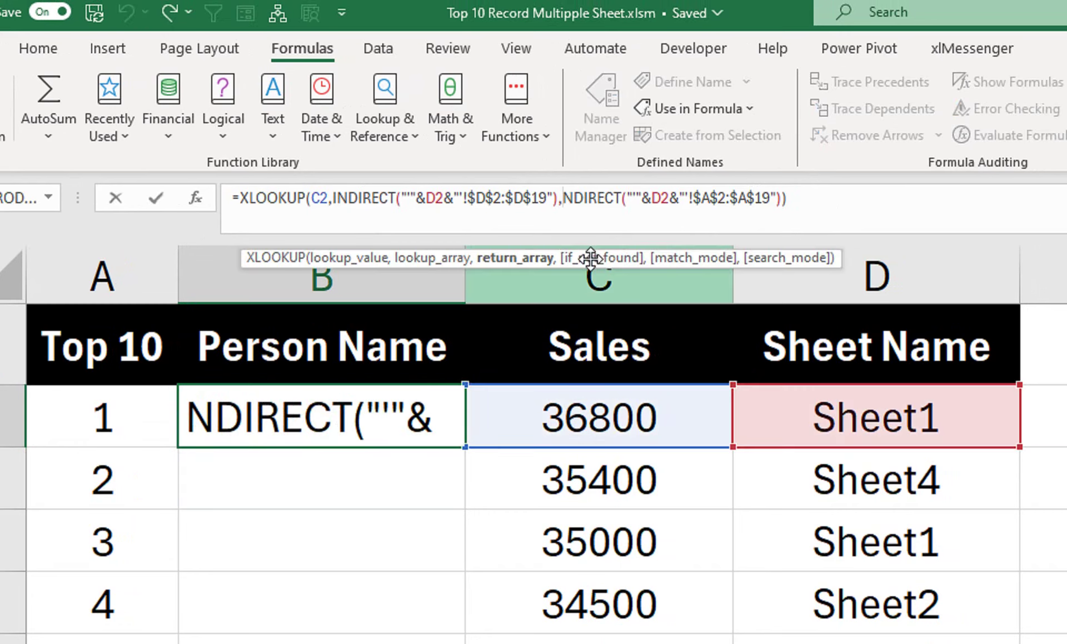
text(i)
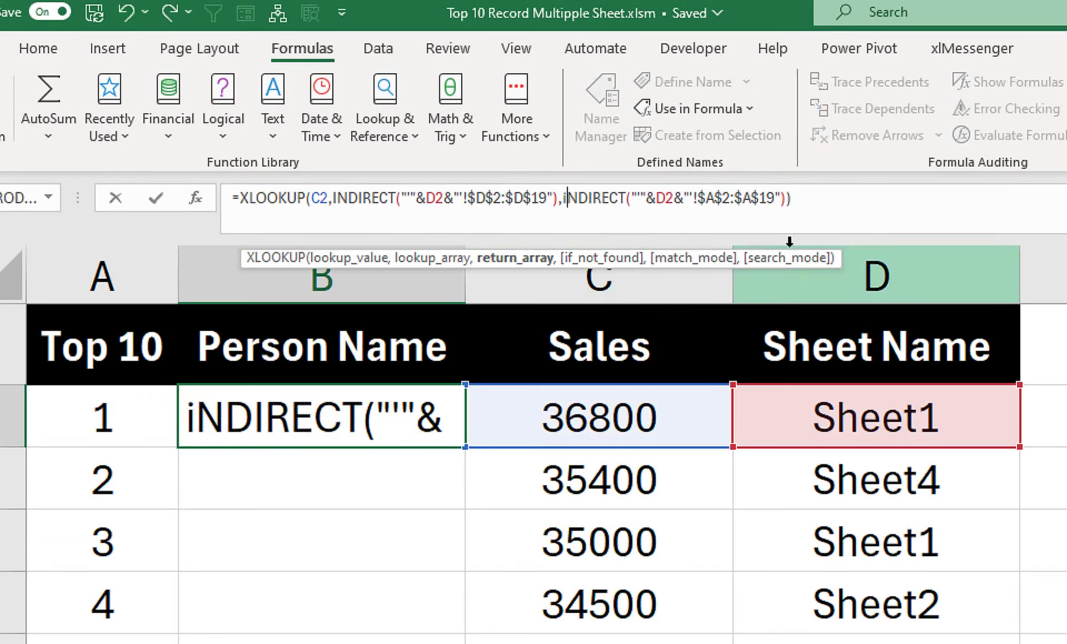
key(Return)
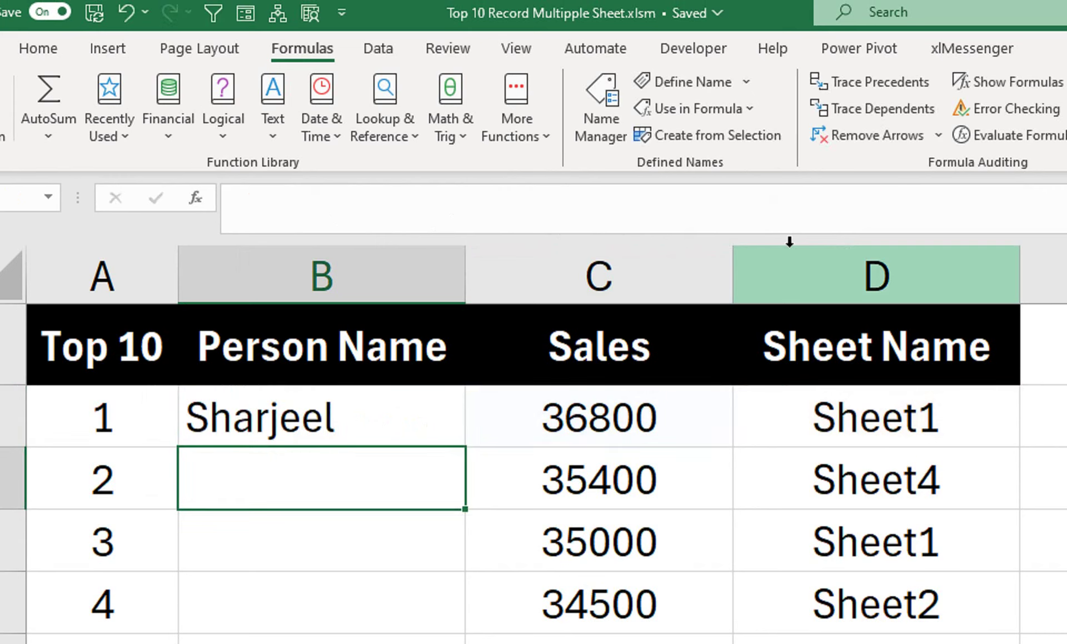
click(372, 396)
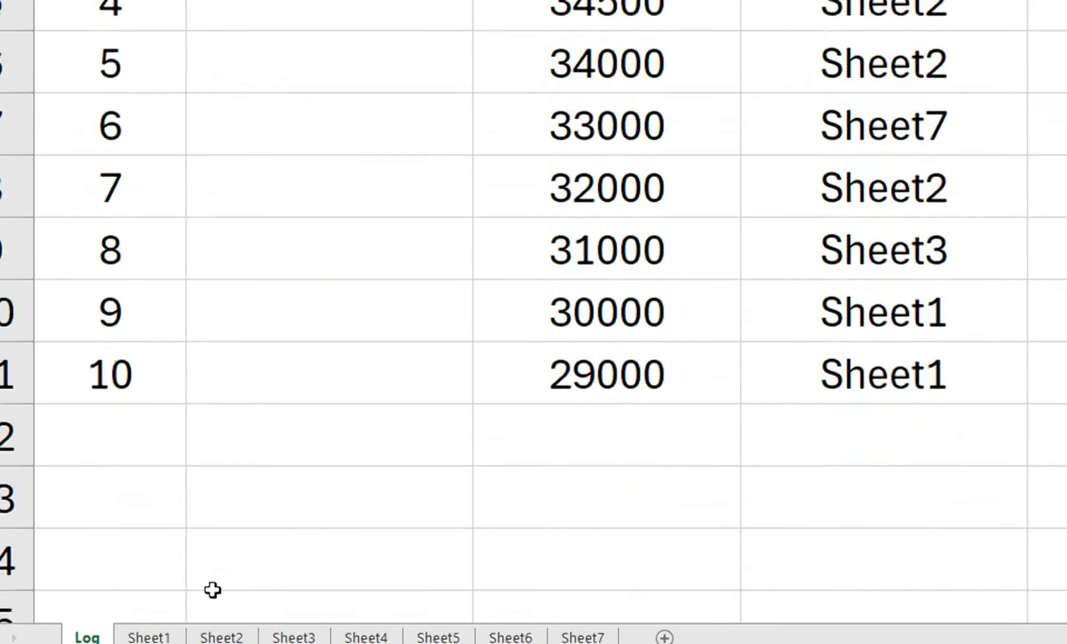
click(211, 606)
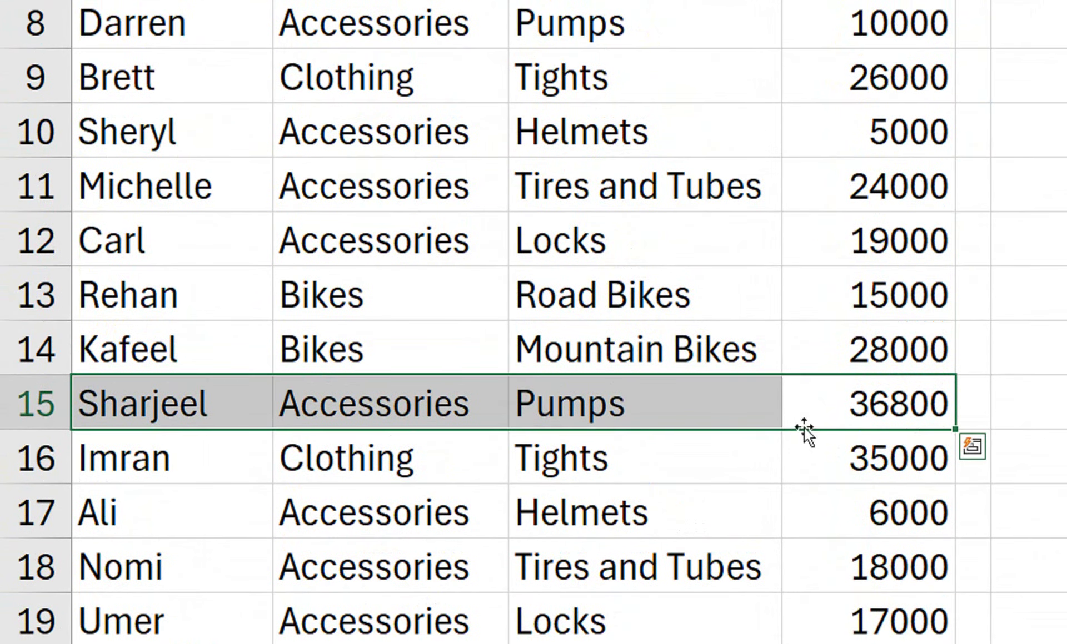
click(828, 416)
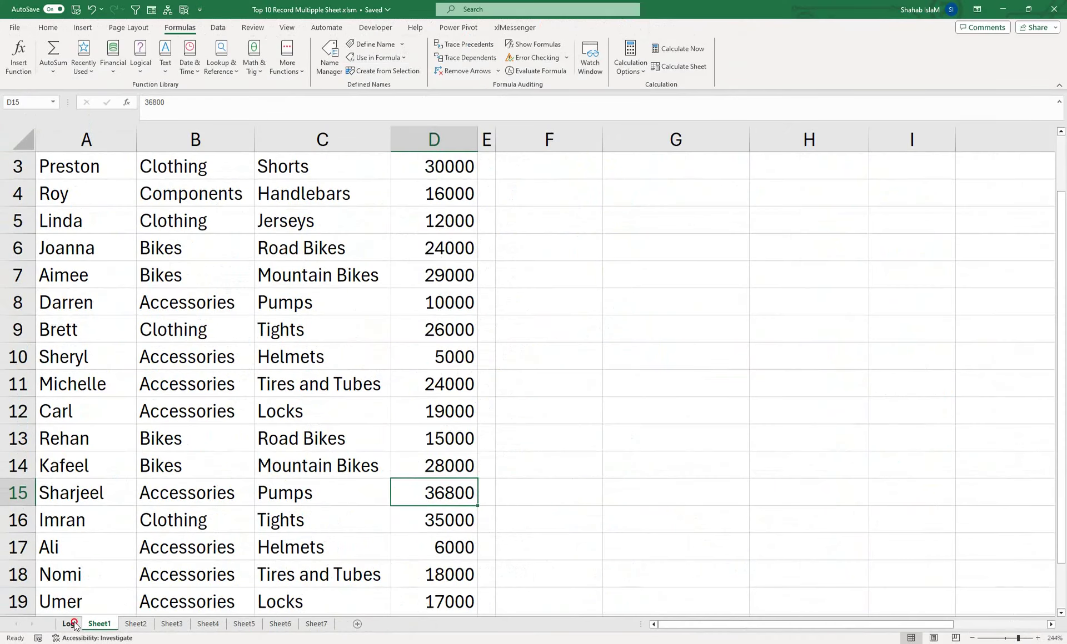
click(69, 624)
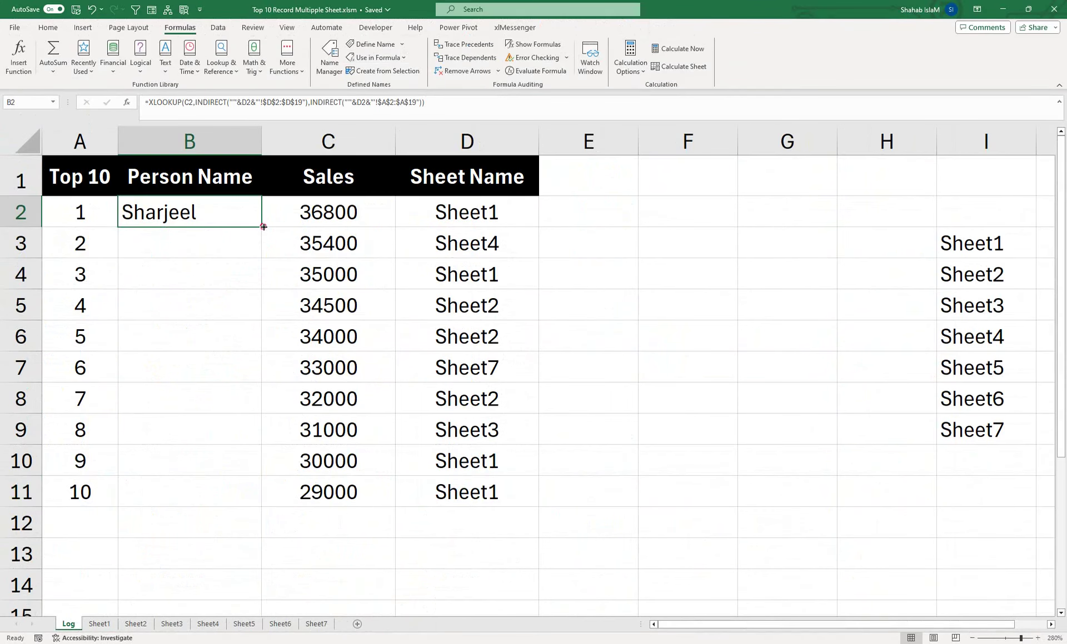
- Copy the XLOOKUP person-name formula from B2 down to B11 to fill all ten ranks
drag(263, 227, 251, 506)
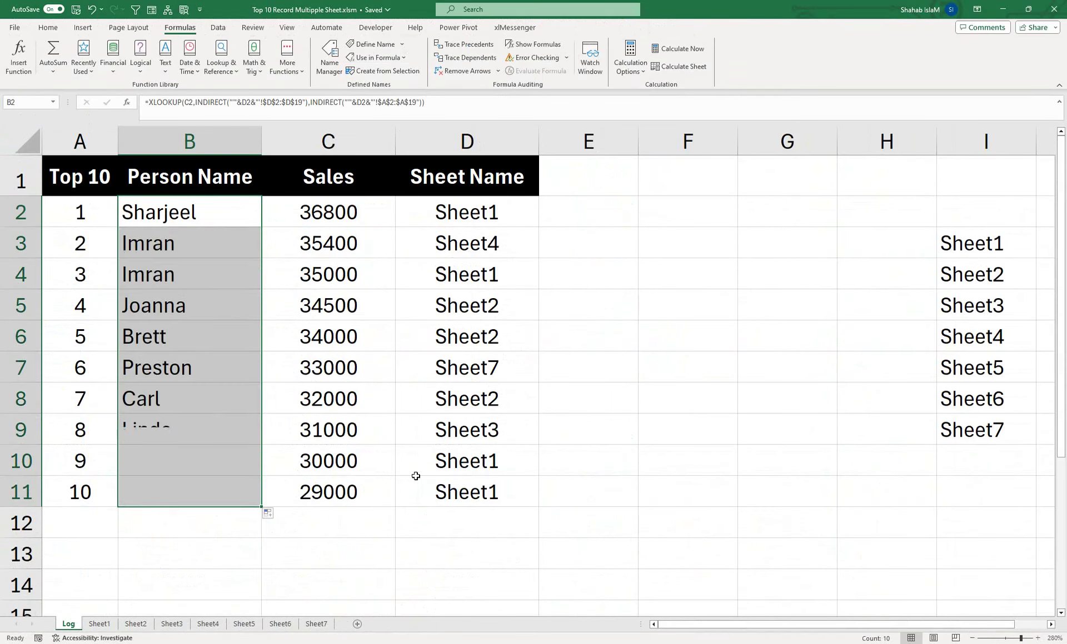
click(361, 415)
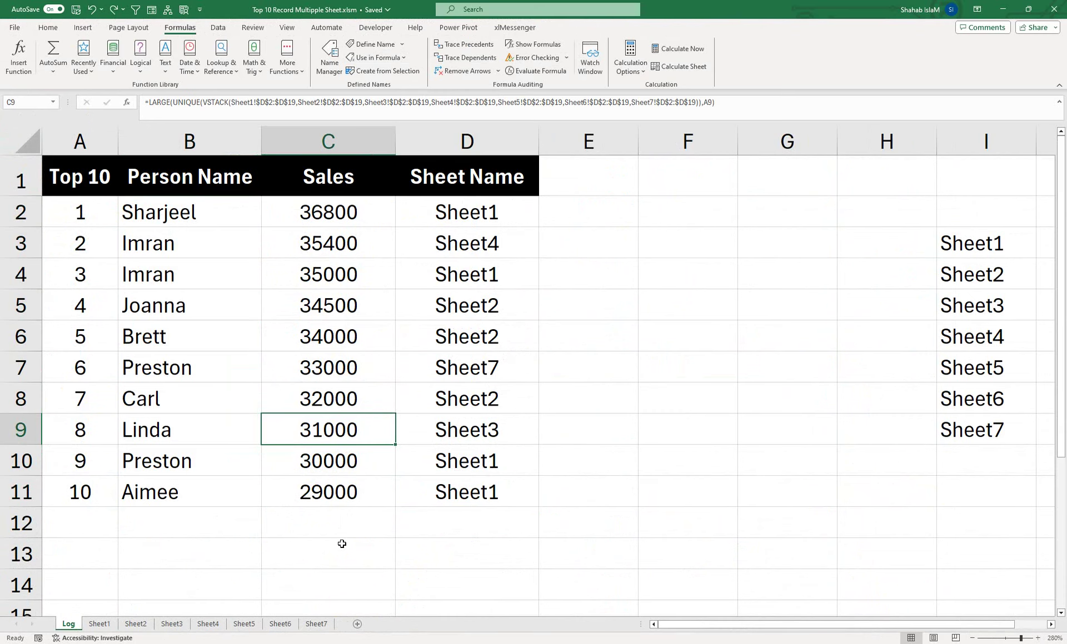
click(280, 624)
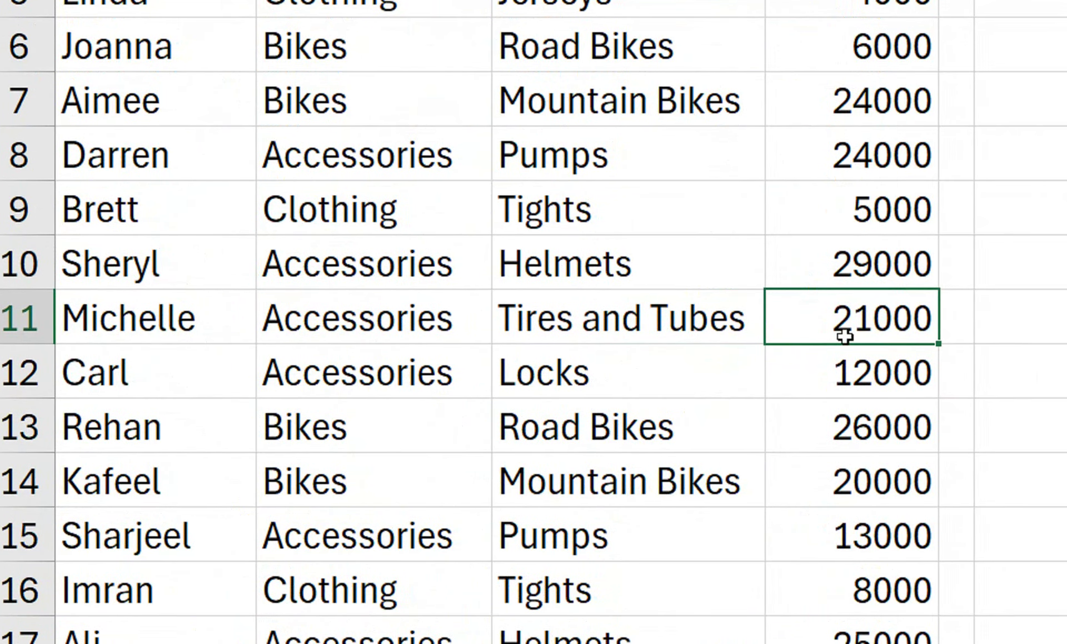
- Change Sheet6's D11 sale to 40000, then check the Log's Sheet Name and Person Name formulas
text(4000)
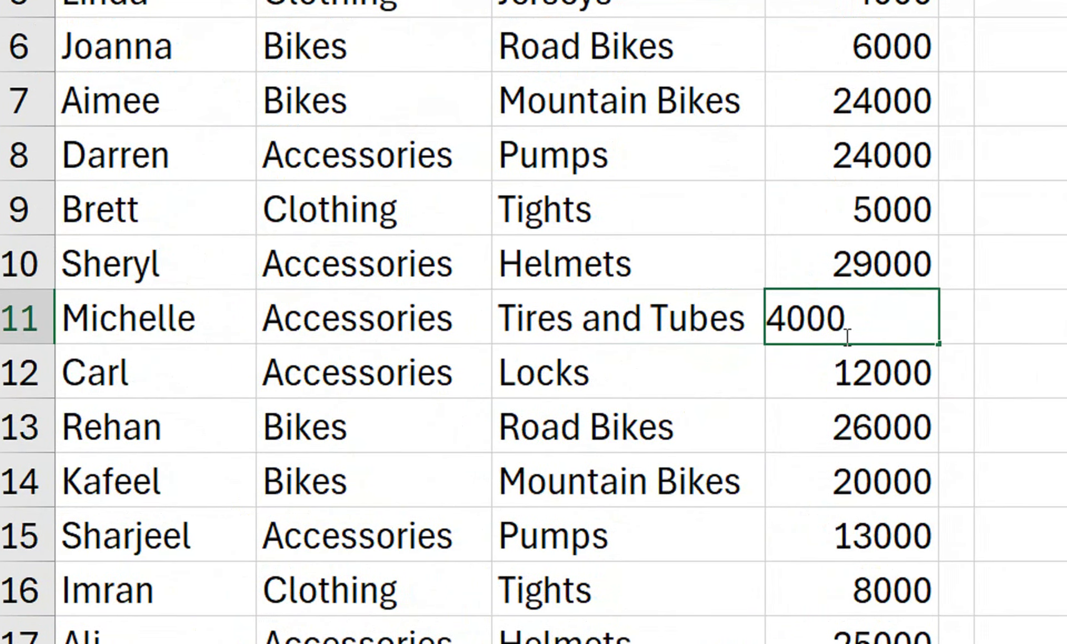
text(0)
key(Return)
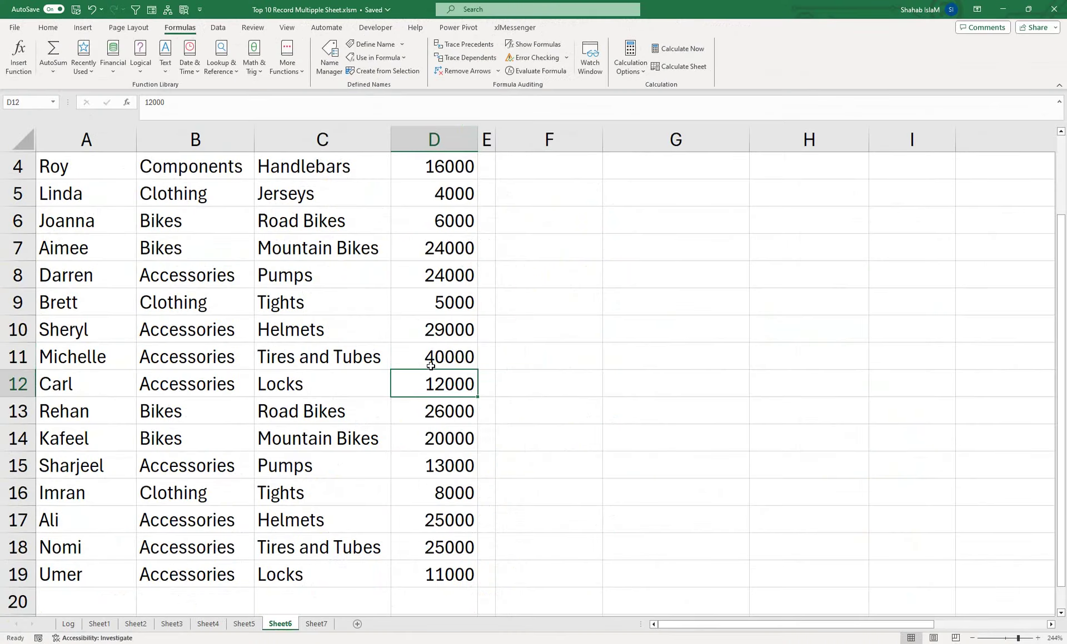
click(69, 625)
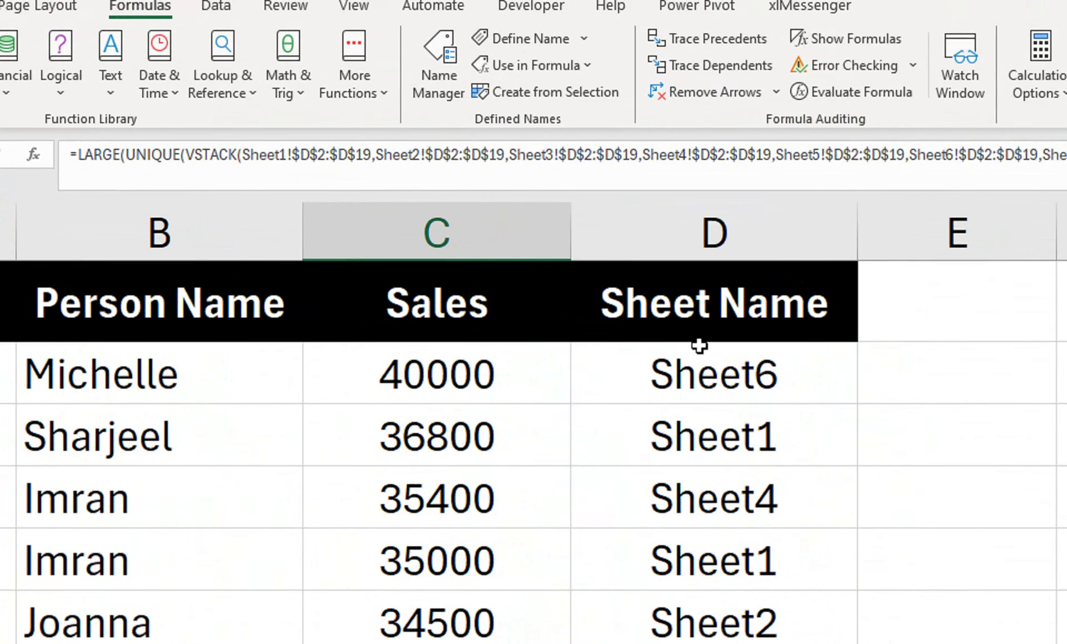
click(694, 383)
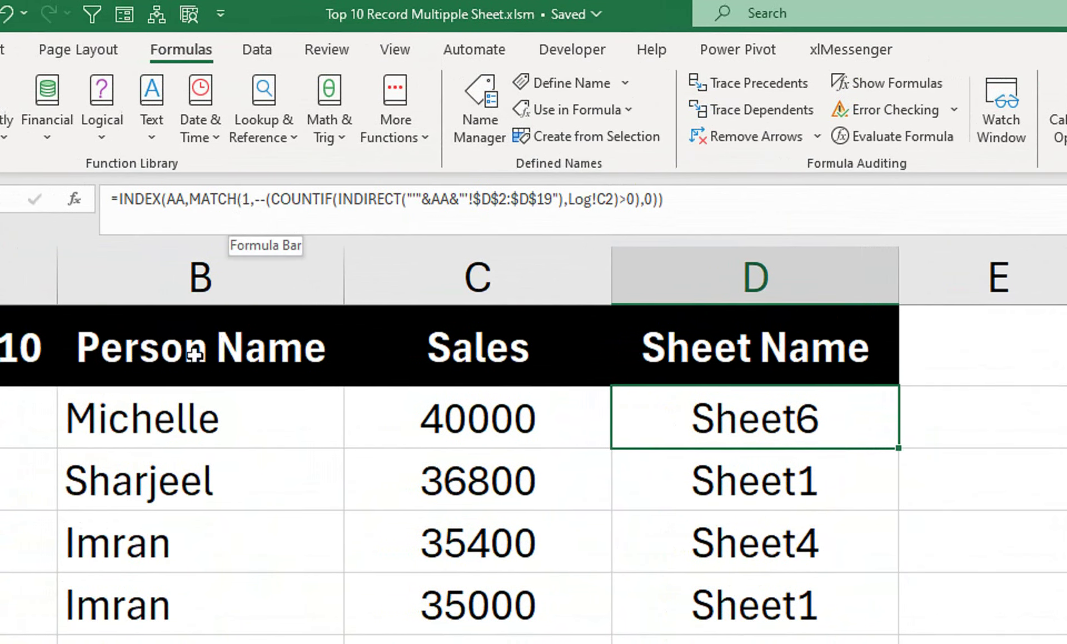
click(145, 413)
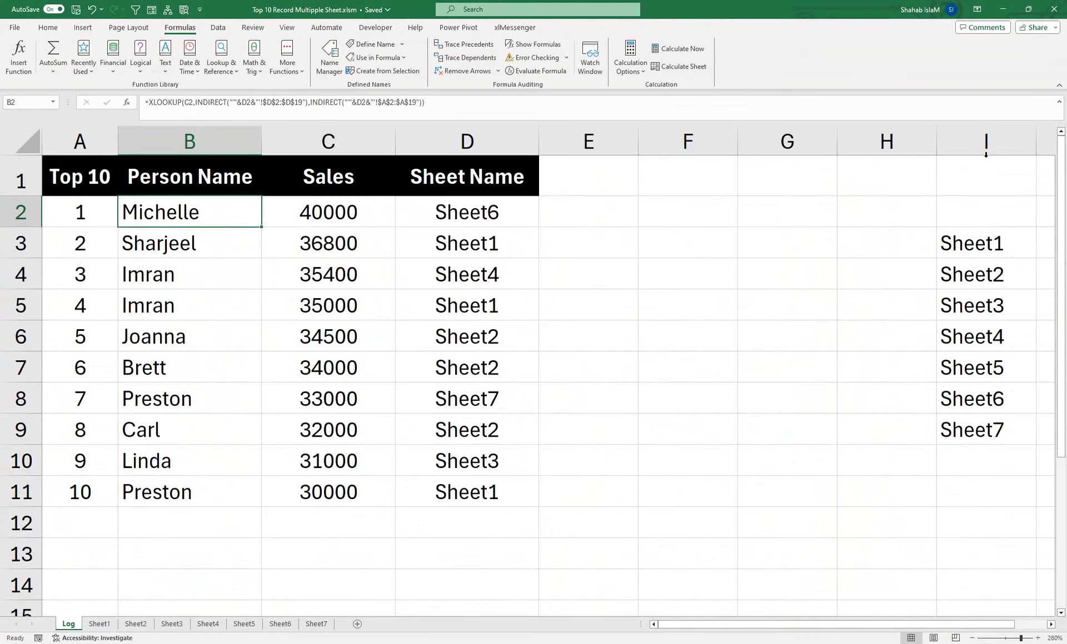
- Hide column I, the Sheet1–Sheet7 helper list beside the Top 10 table
click(986, 150)
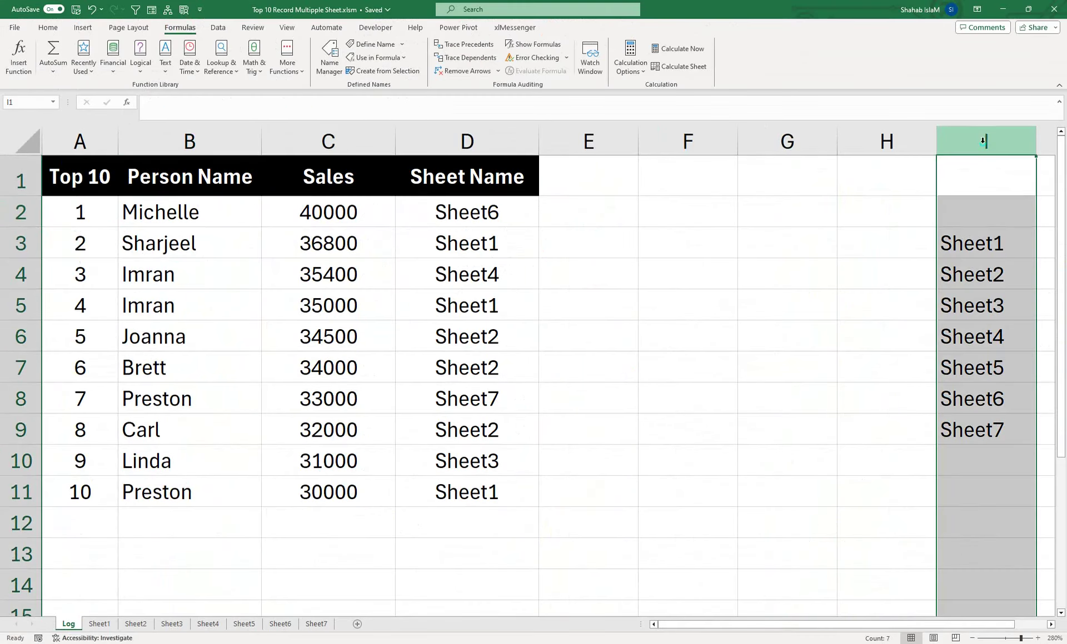
right_click(983, 148)
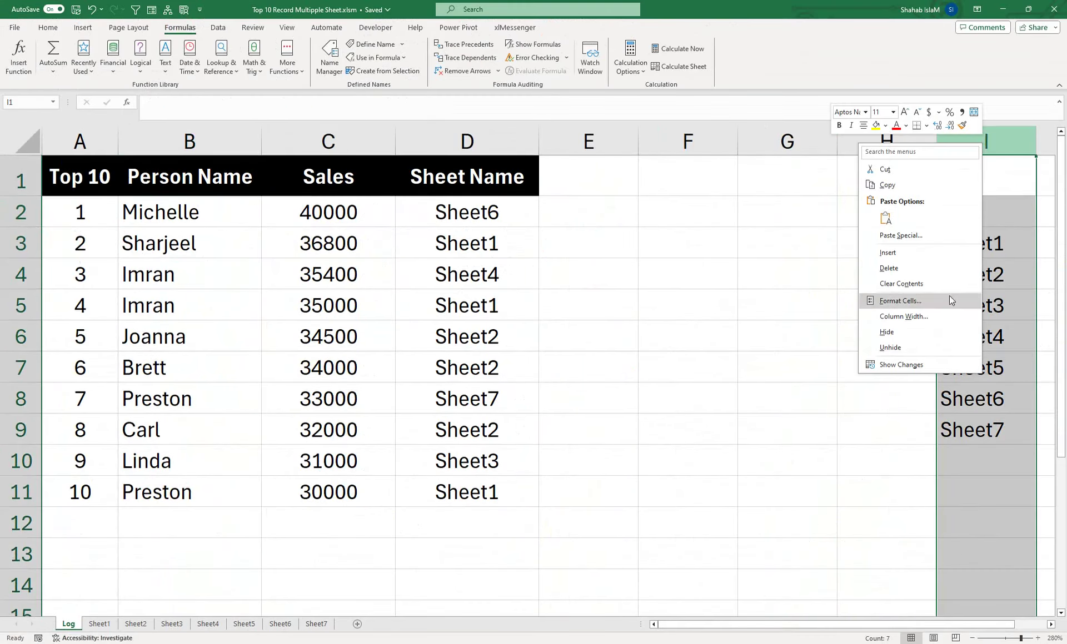
click(900, 332)
click(904, 335)
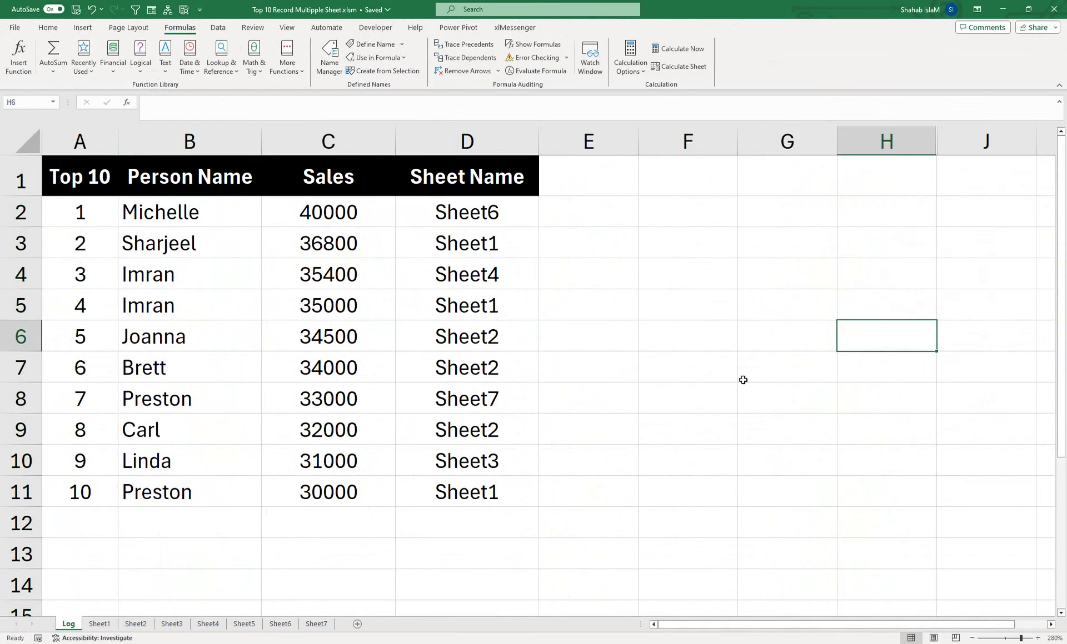